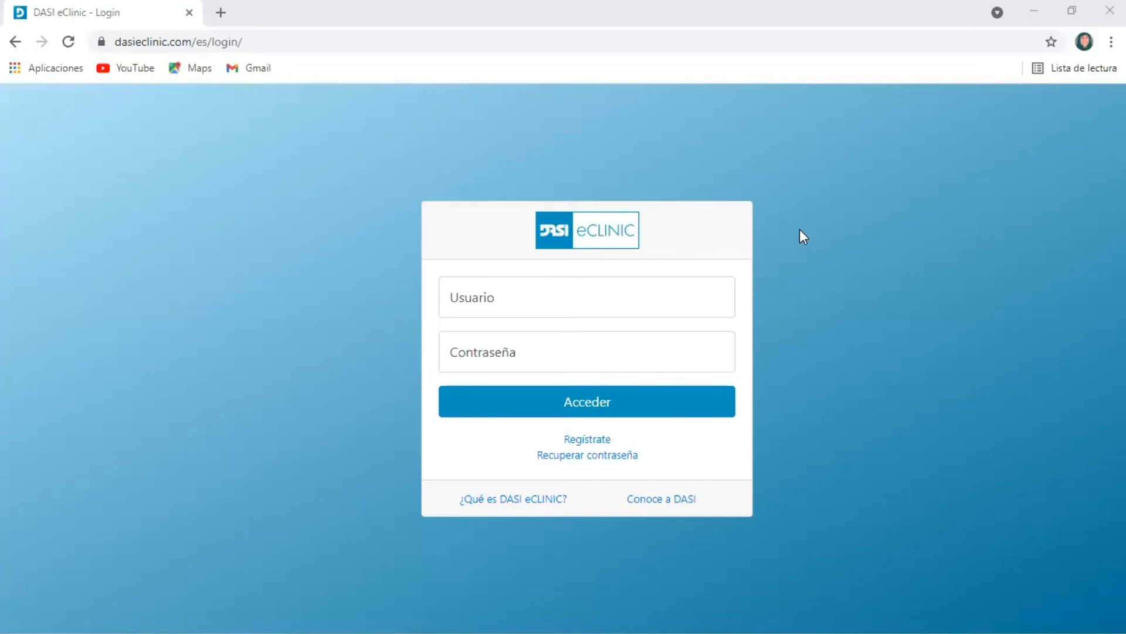
Log in with the account username and password, and accept keeping this session open
click(600, 303)
text(lorena_pg)
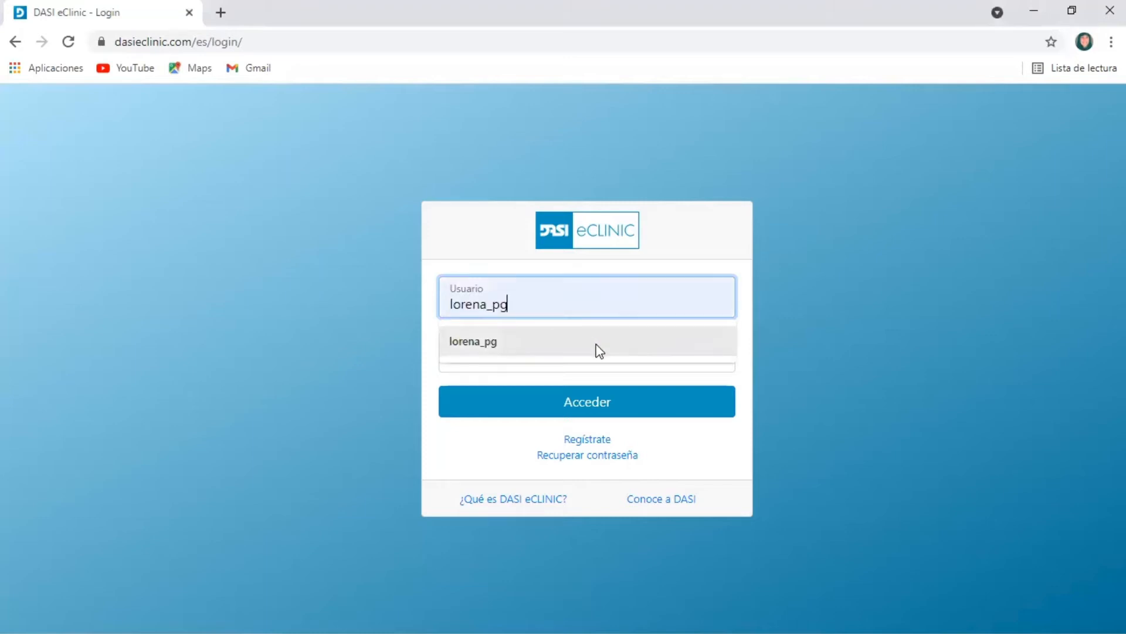
click(595, 343)
click(584, 353)
text(•••••••••)
key(Return)
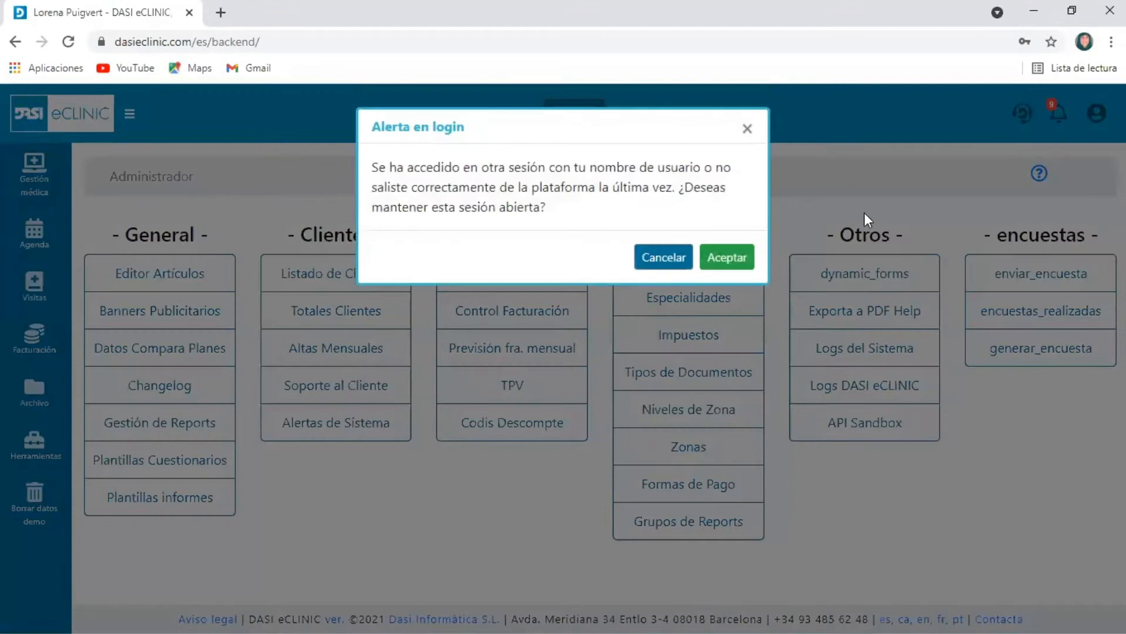
click(748, 260)
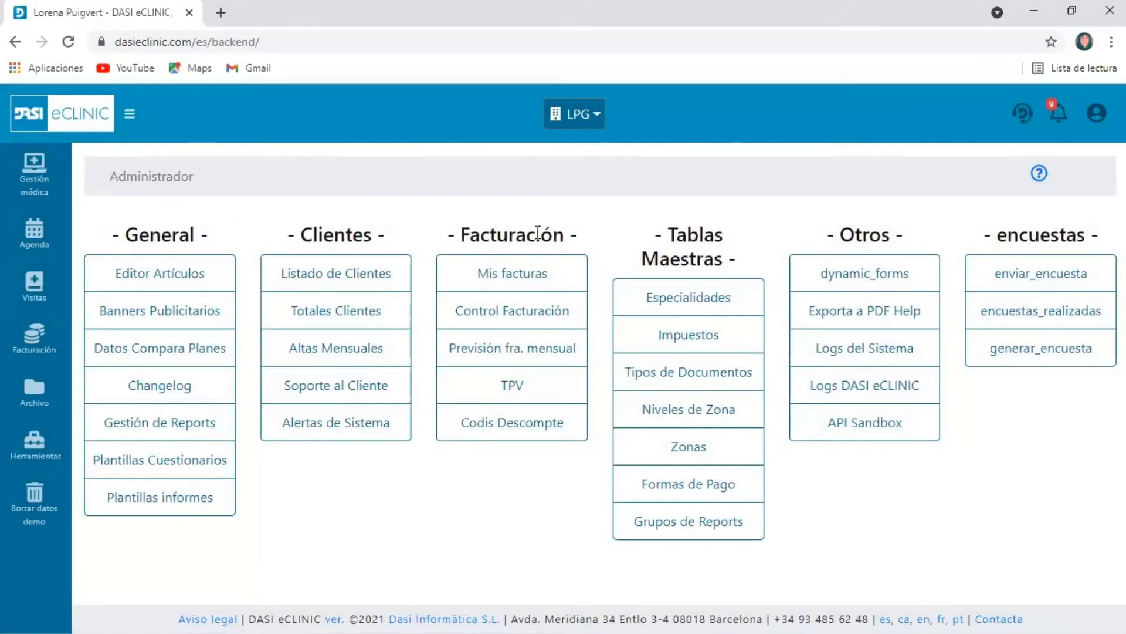
Open the report templates (Plantillas informes) from the tools section and start a new template
click(50, 461)
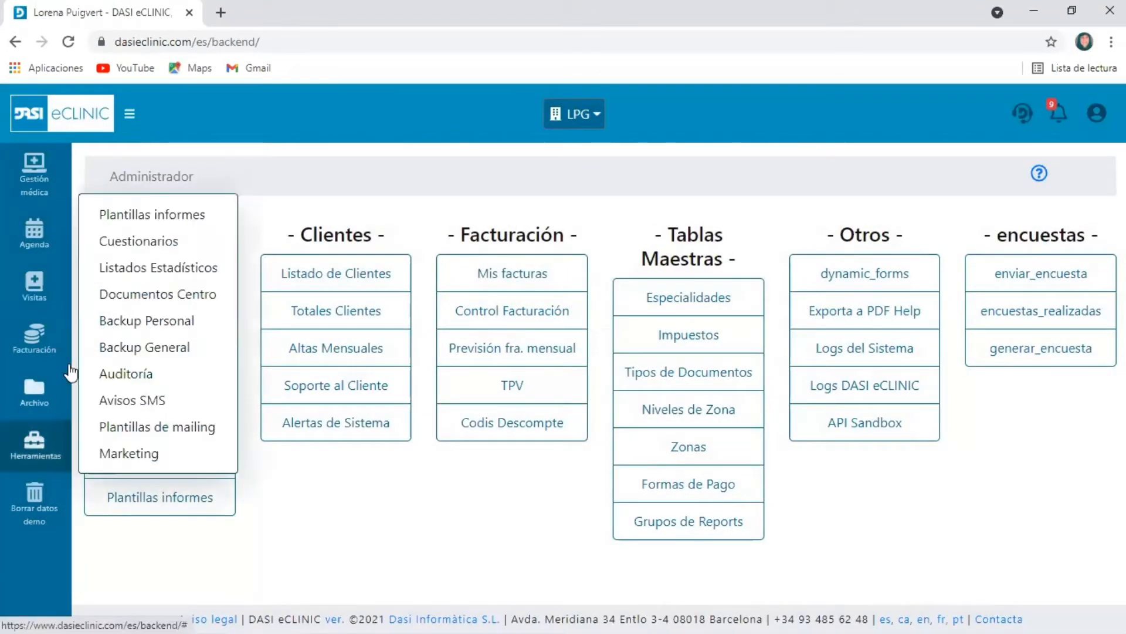
click(152, 215)
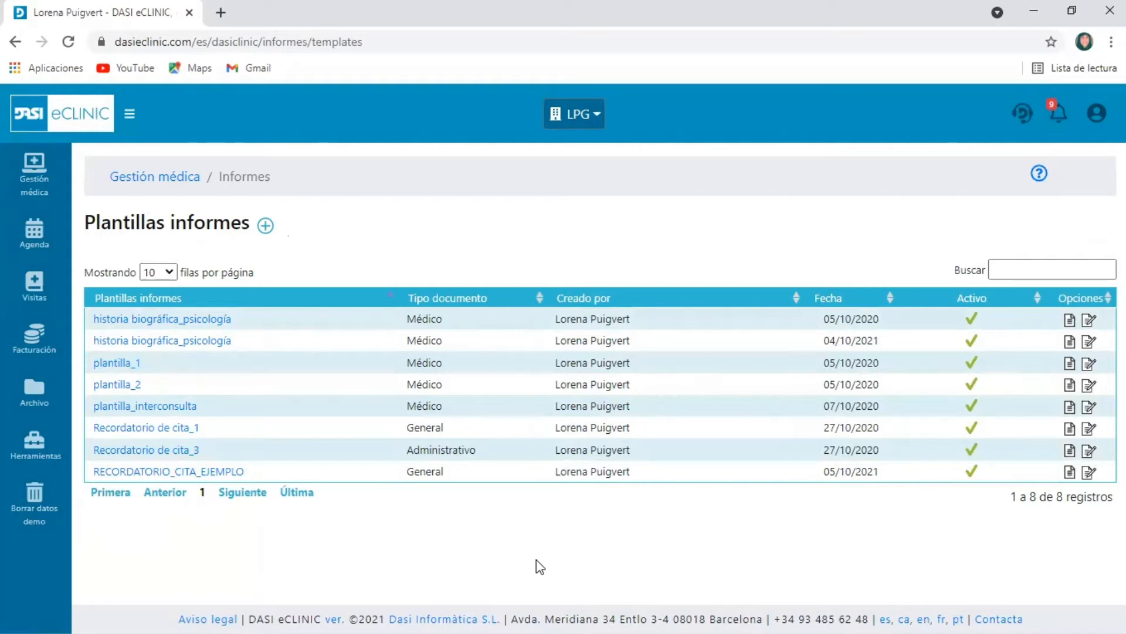
click(264, 226)
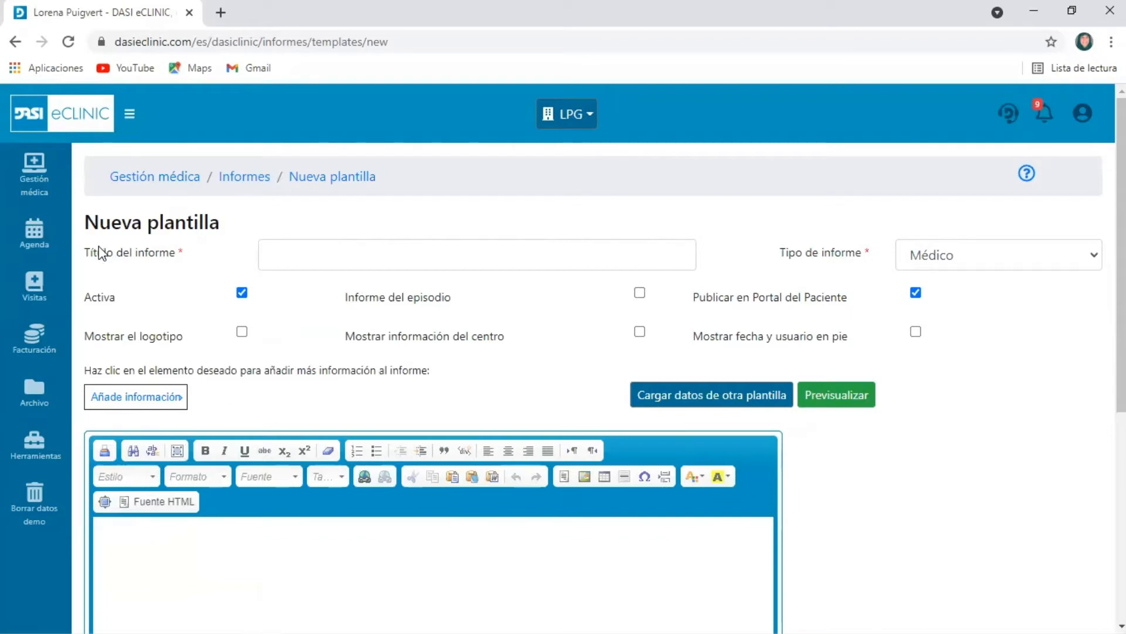
Enter CONSENTIMIENTO DE IMÁGENES as the report title
drag(87, 256, 193, 276)
click(342, 251)
text(CO)
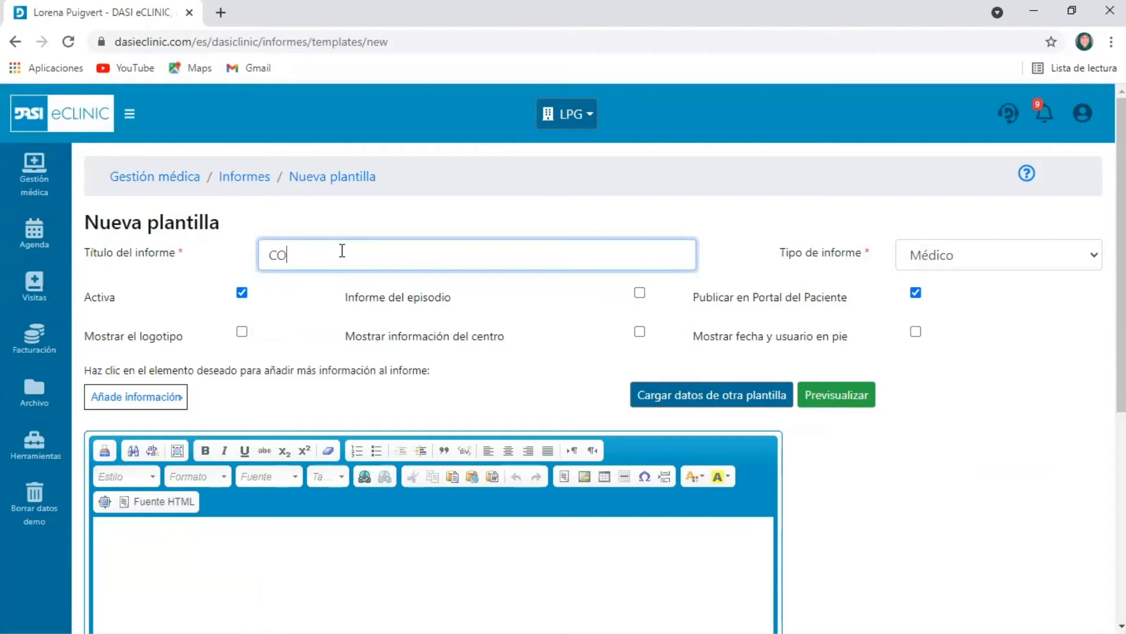
text(NSENTIMIENTO DE IMA)
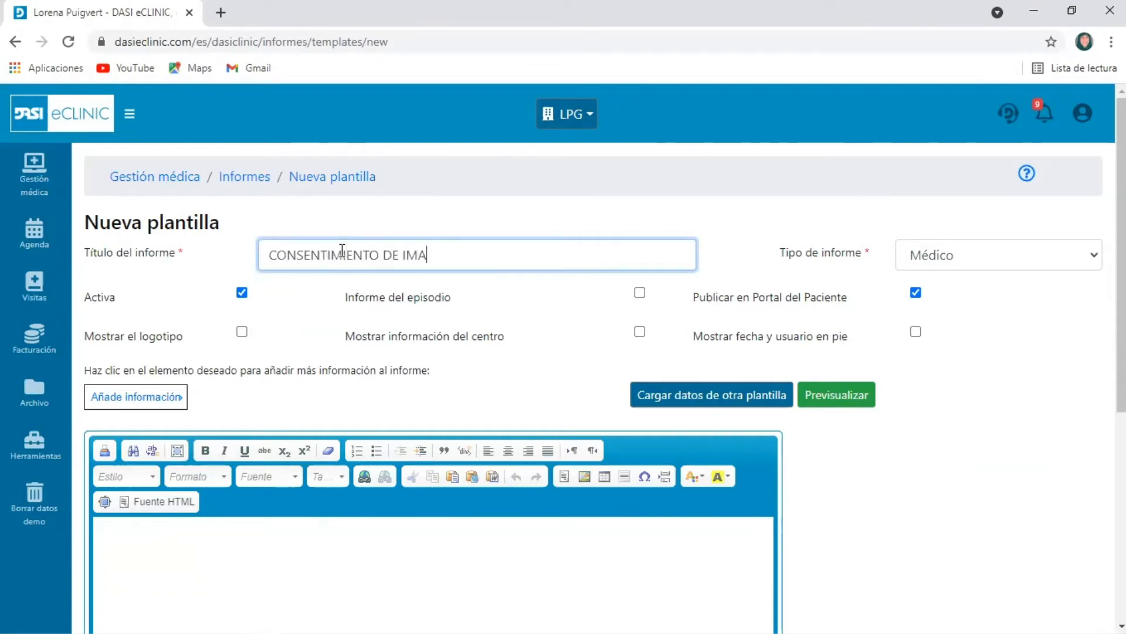
key(BackSpace)
text(ÁGENES)
Replace the report title with RECORDATORIO DE CITAS
click(88, 251)
text(RECORDATORIO DE CITAS)
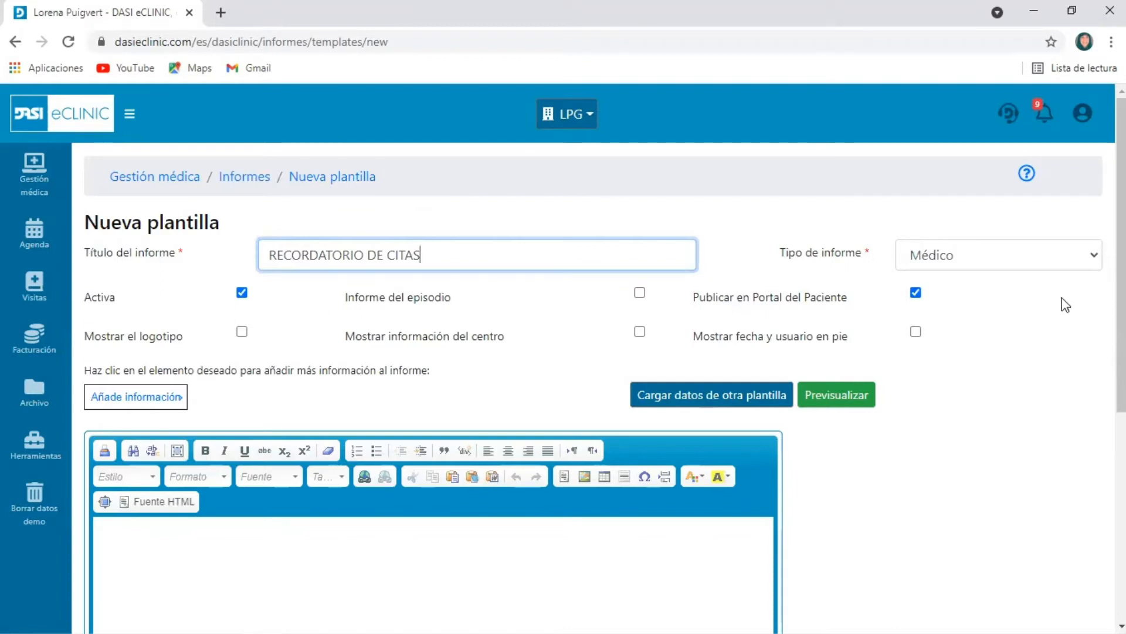
Set the report type to General
drag(777, 252, 867, 261)
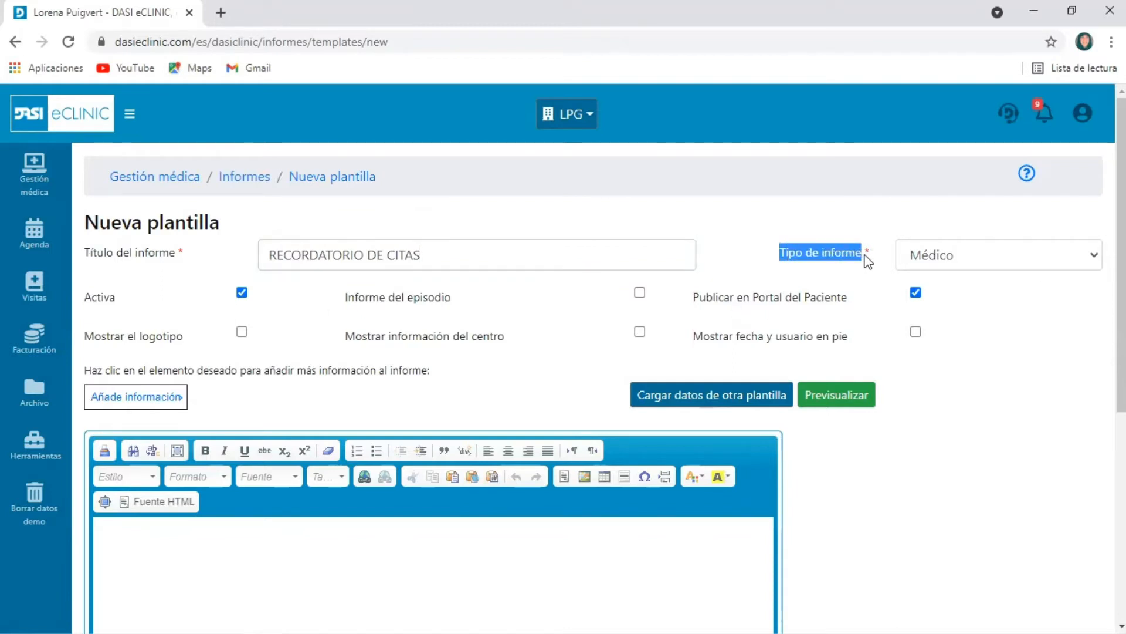
click(1035, 270)
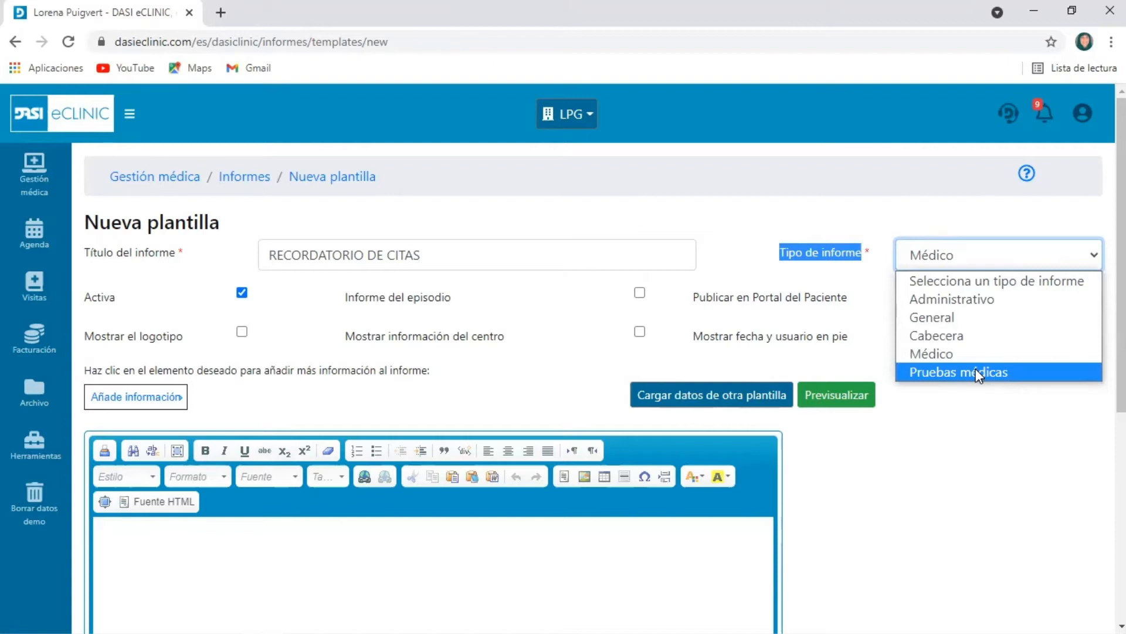
click(973, 324)
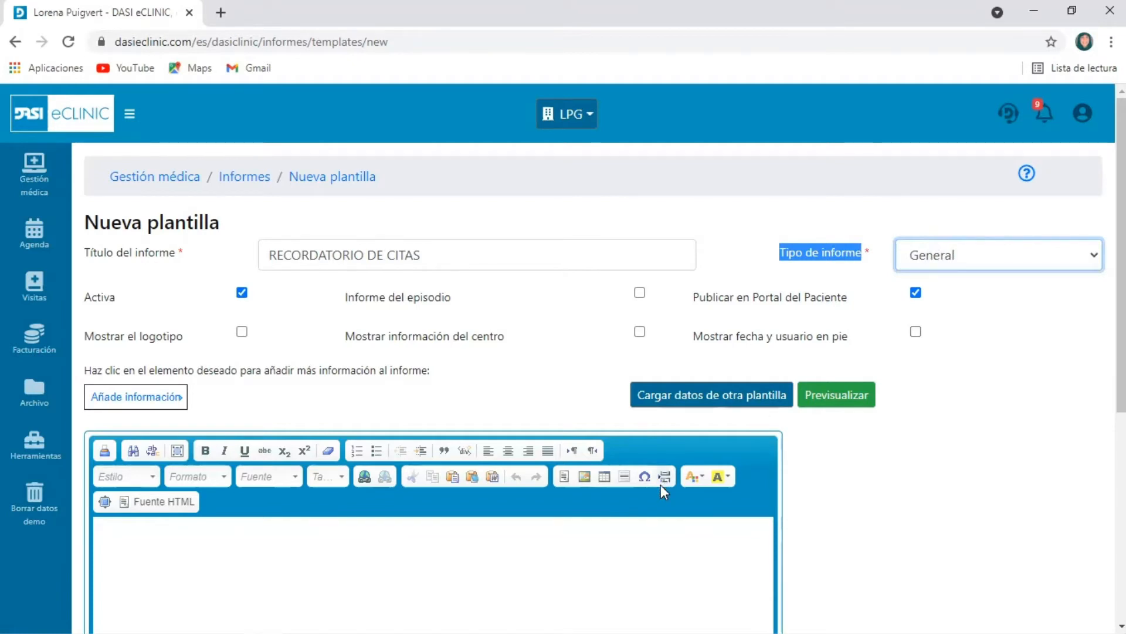
click(1005, 264)
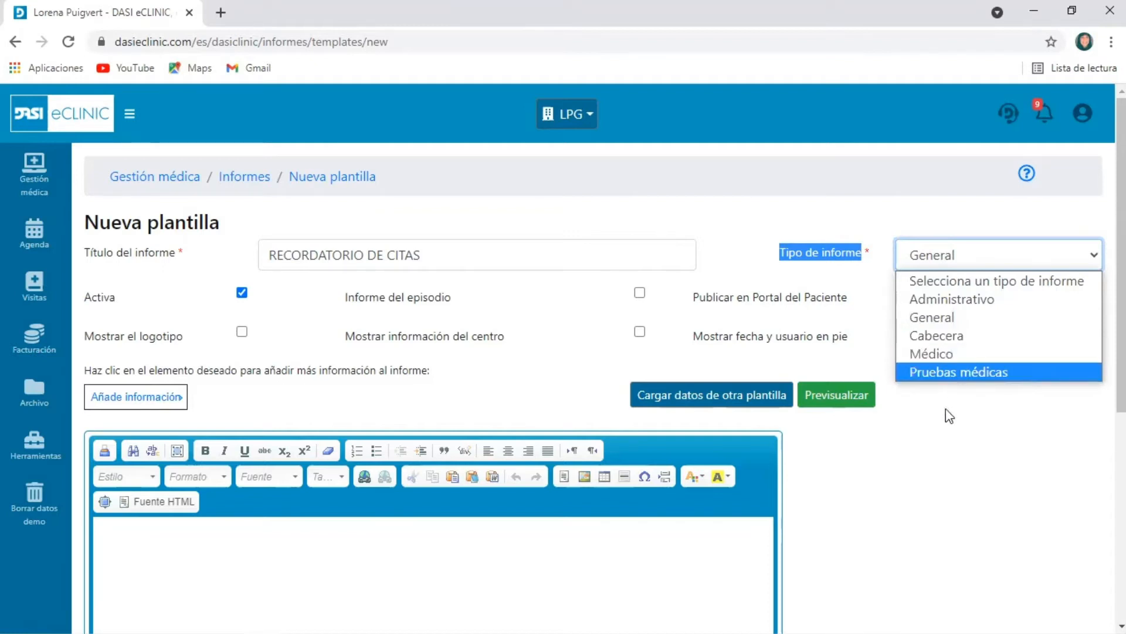
click(637, 376)
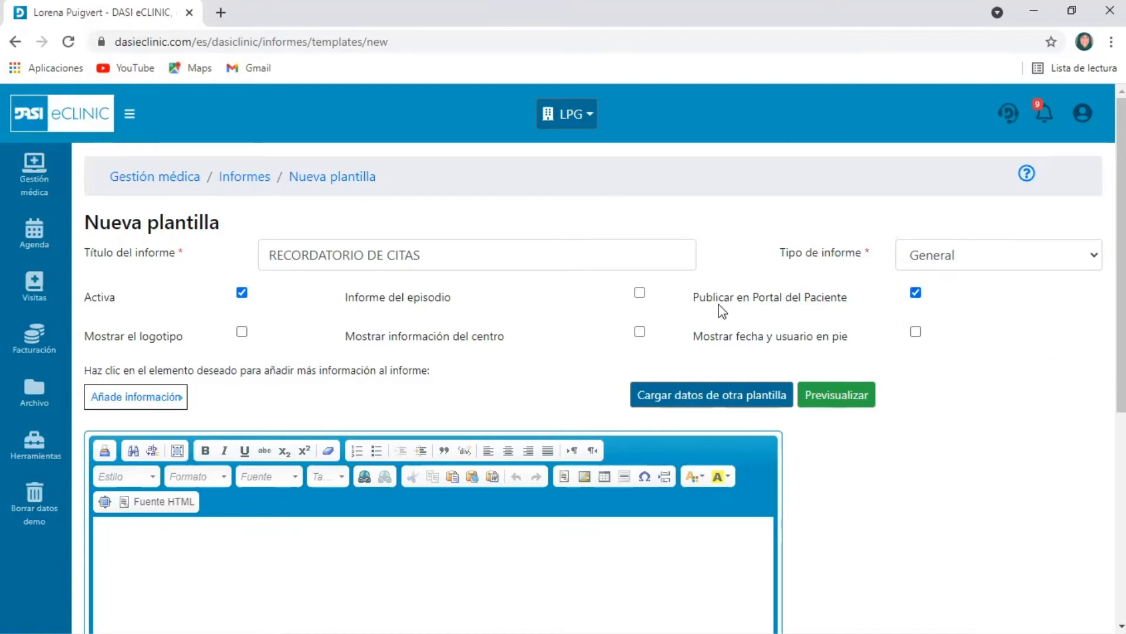
Keep the template active and enable showing the logo and the date and user in the footer
click(239, 295)
click(241, 296)
click(242, 332)
drag(505, 335, 348, 340)
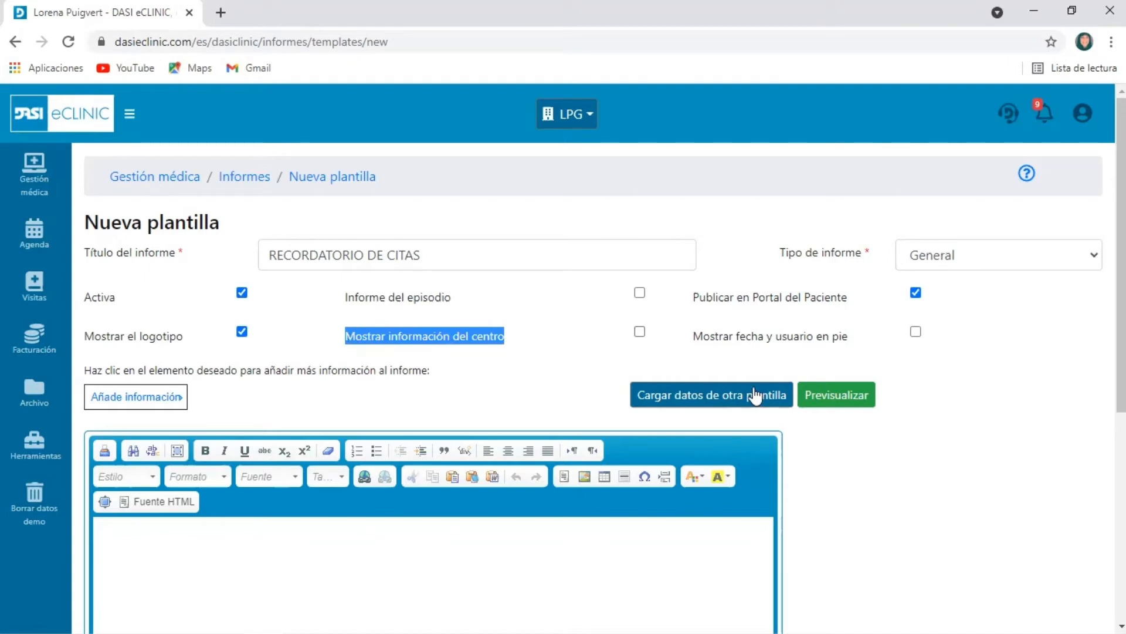
drag(848, 337, 713, 342)
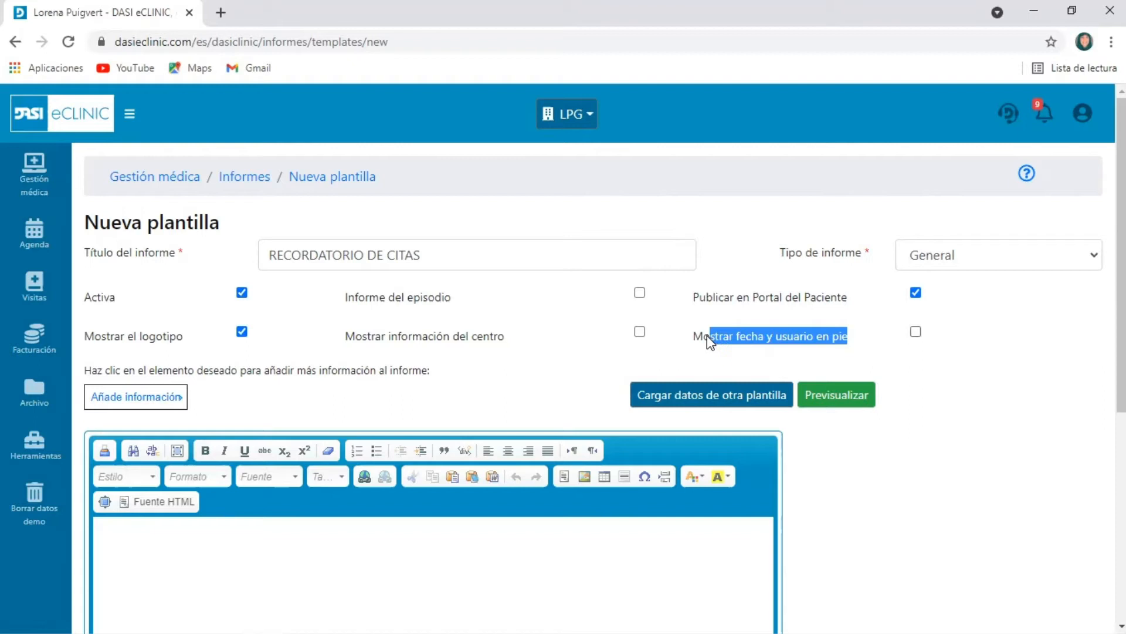
click(779, 342)
drag(695, 297, 871, 308)
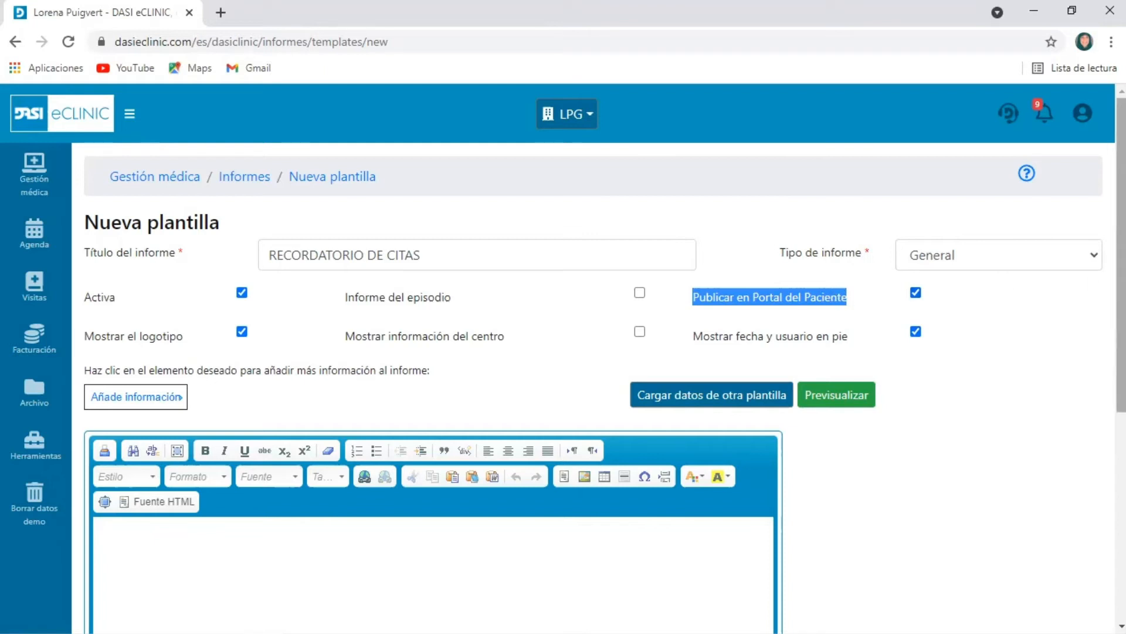
Examine the data fields that can be added to the template body, such as patient, centre, client and other data
scroll(599, 387, down, 1)
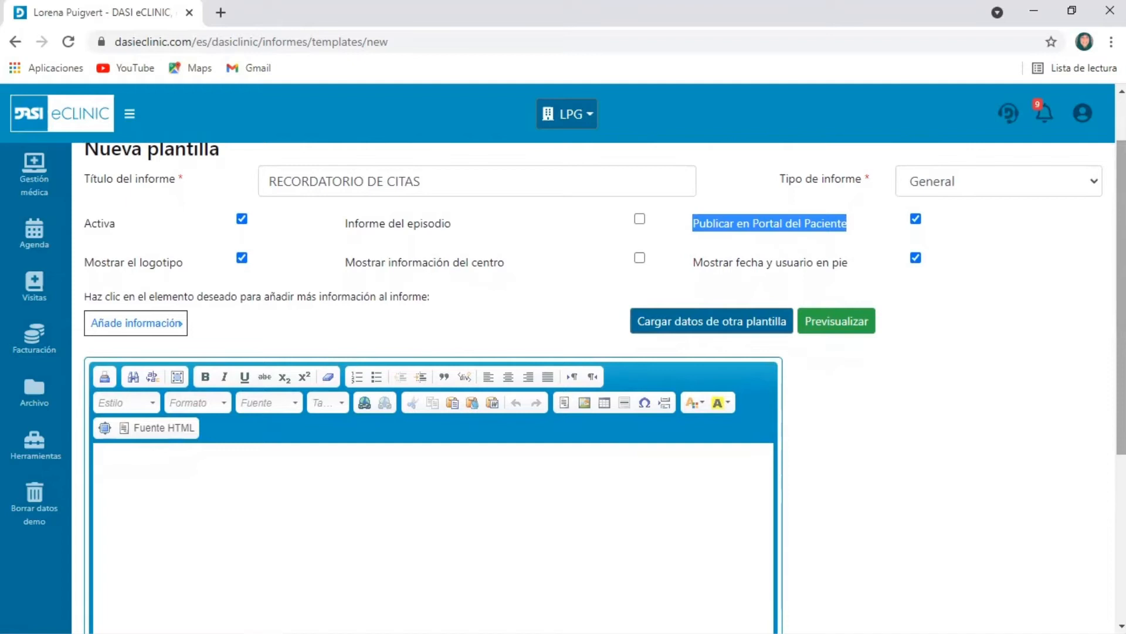
click(226, 480)
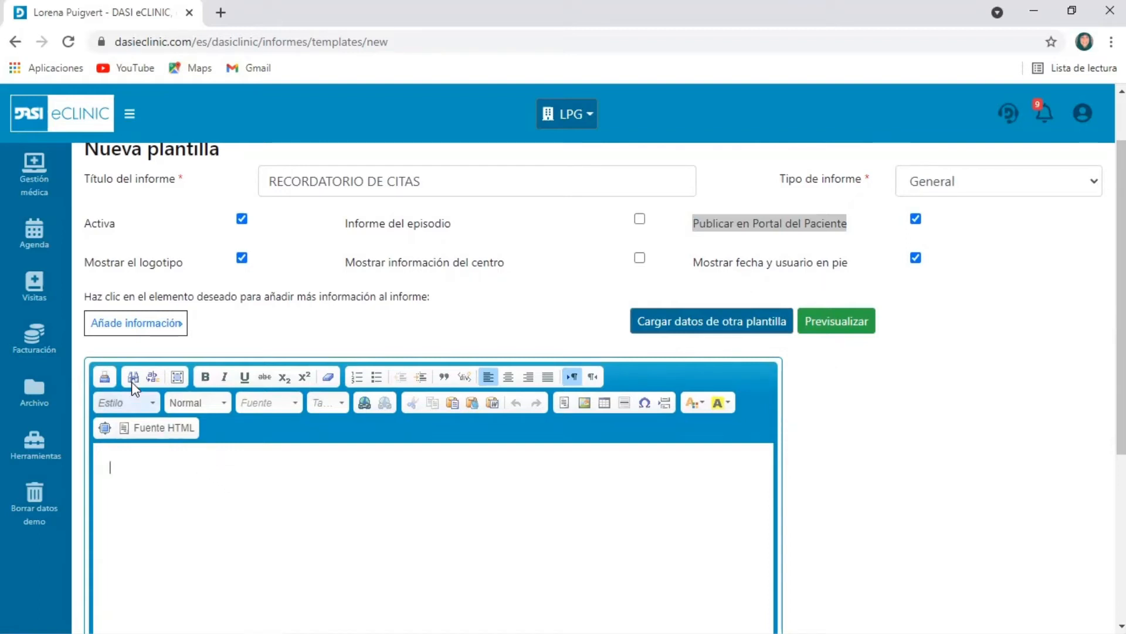
click(152, 332)
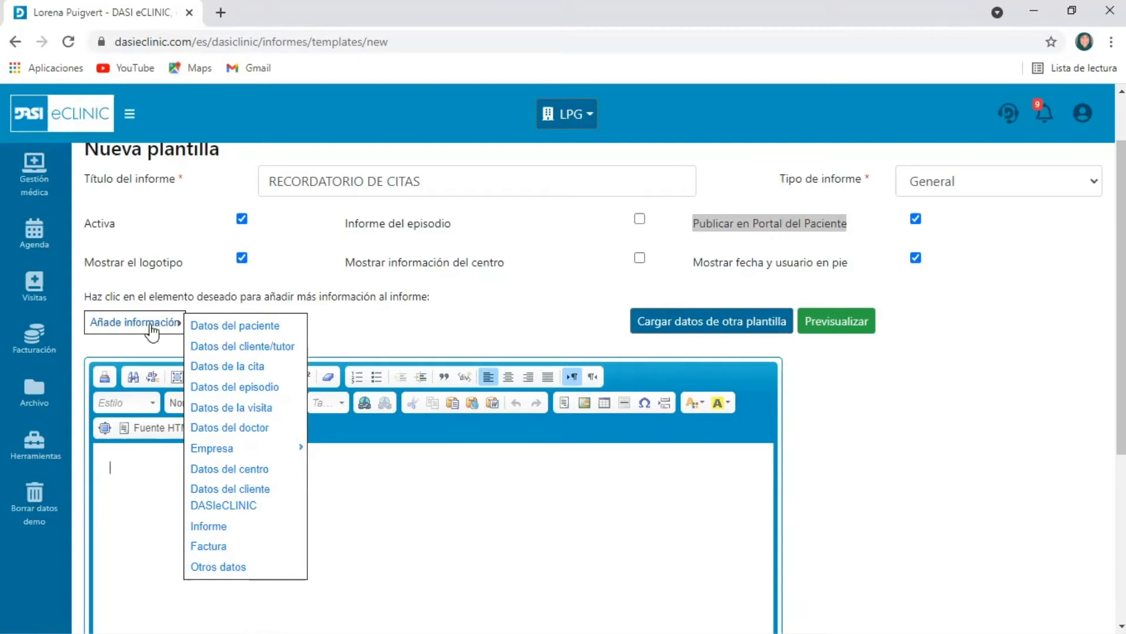
mouse_move(258, 330)
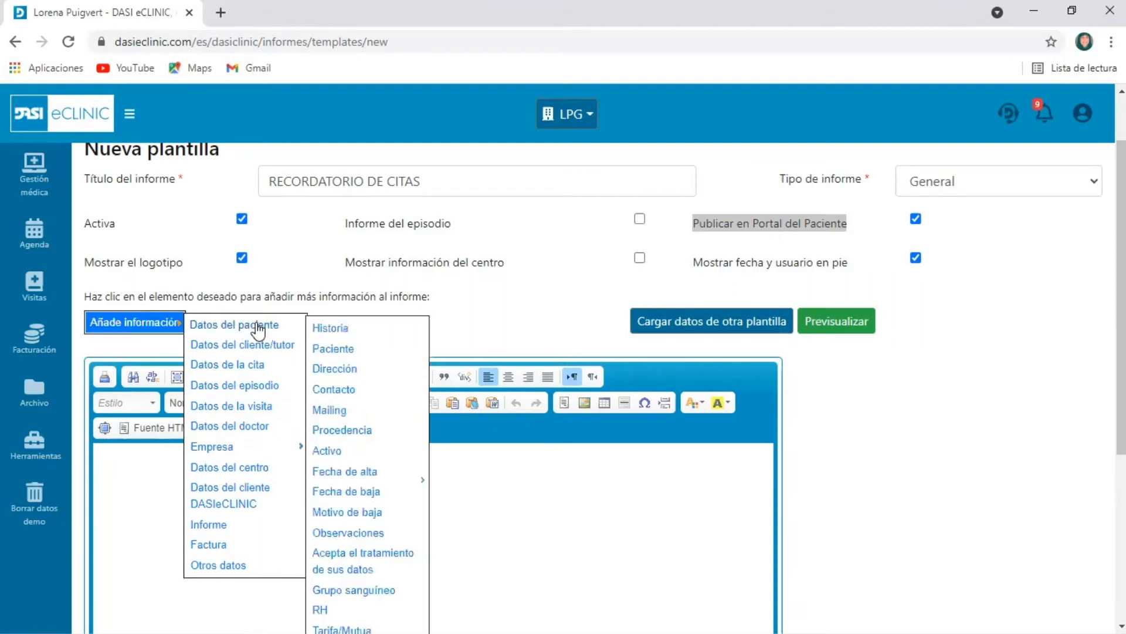
mouse_move(352, 351)
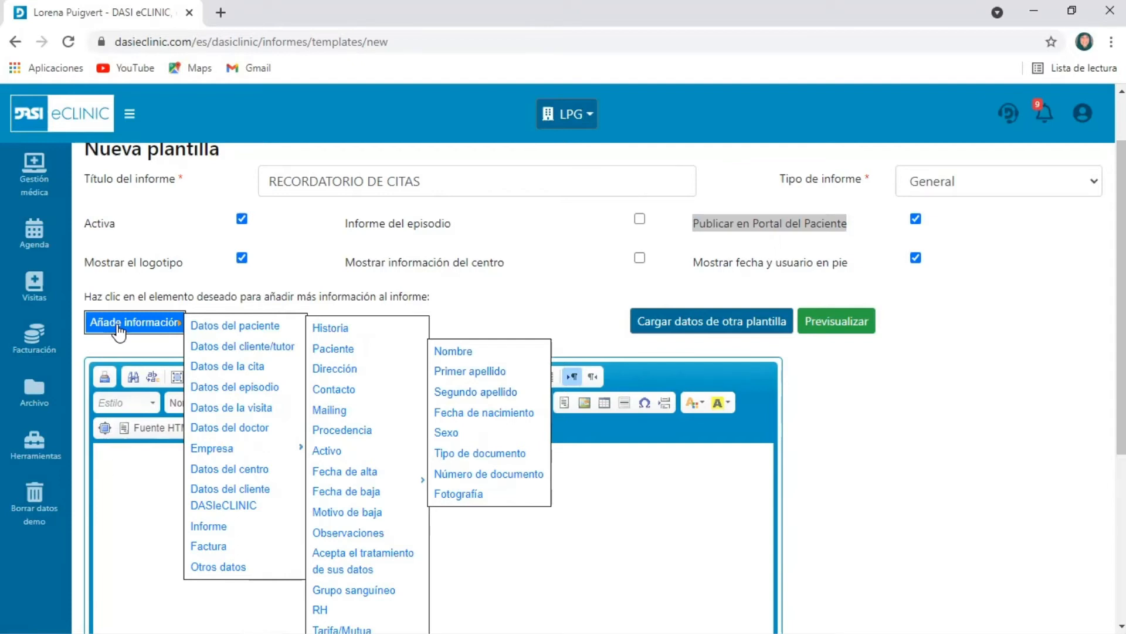
mouse_move(239, 570)
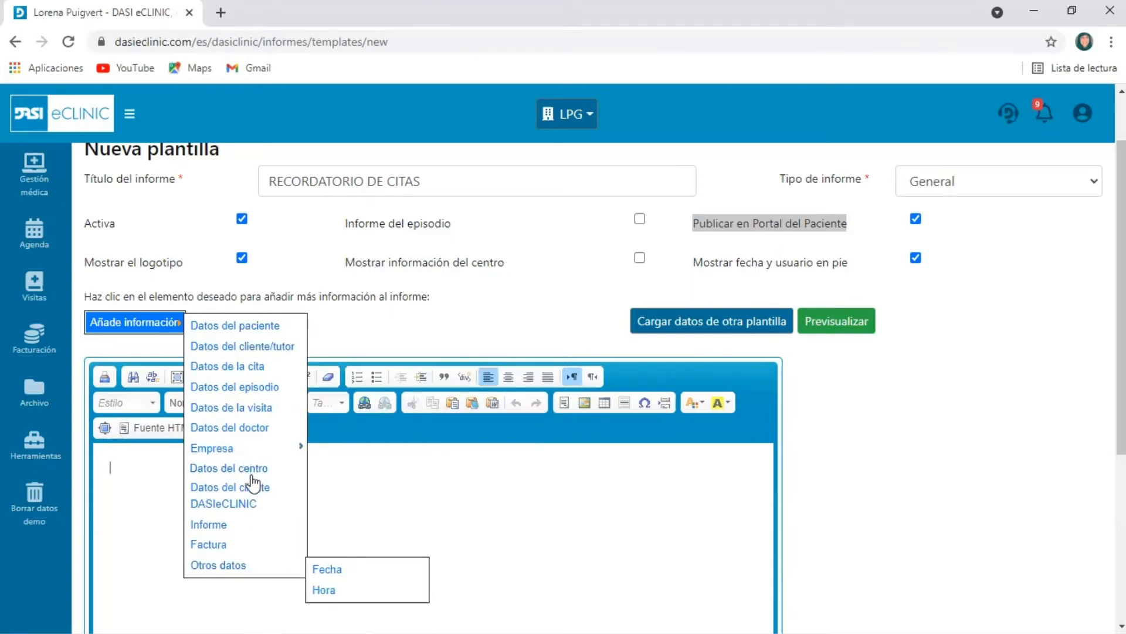
mouse_move(253, 477)
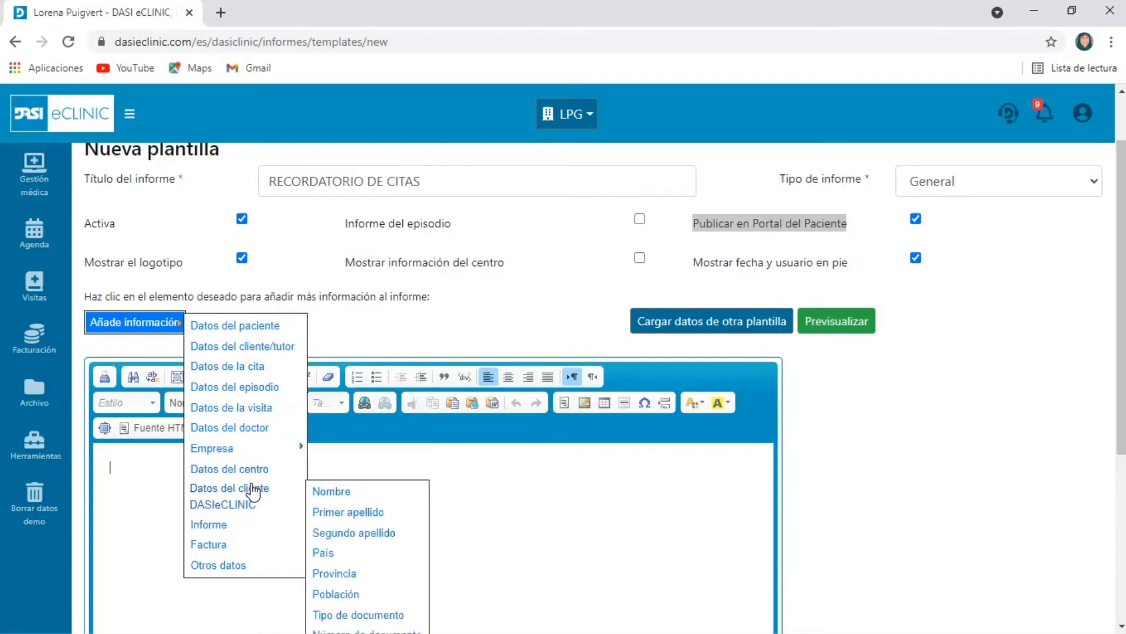
click(590, 522)
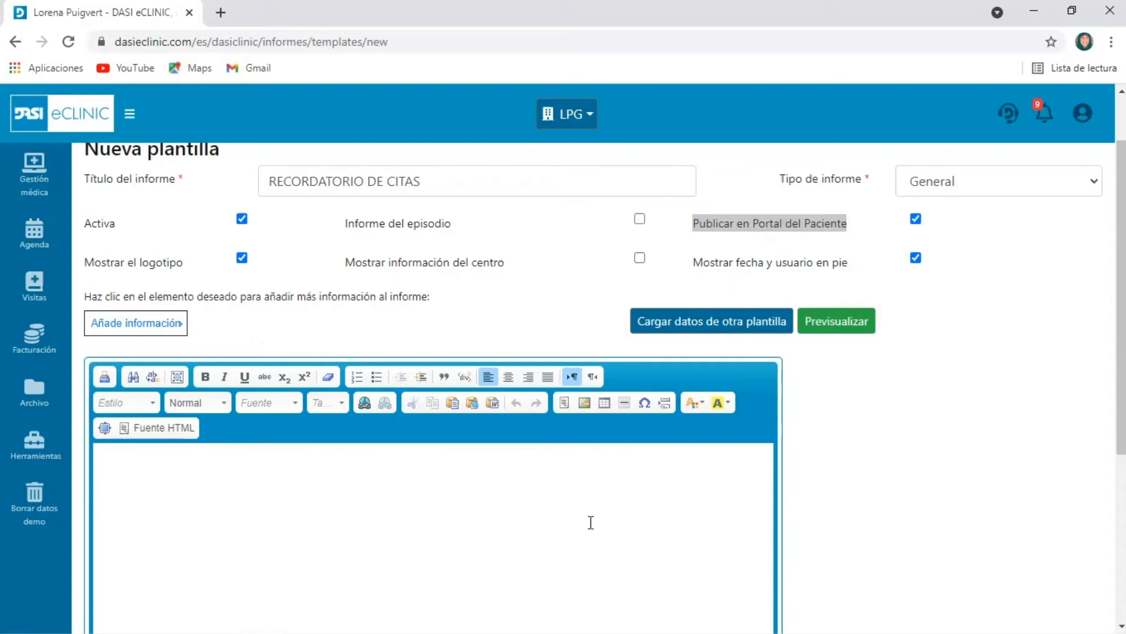
Start the template body with "Sr/a" followed by the patient's Primer apellido field
text(Sr/a)
click(139, 334)
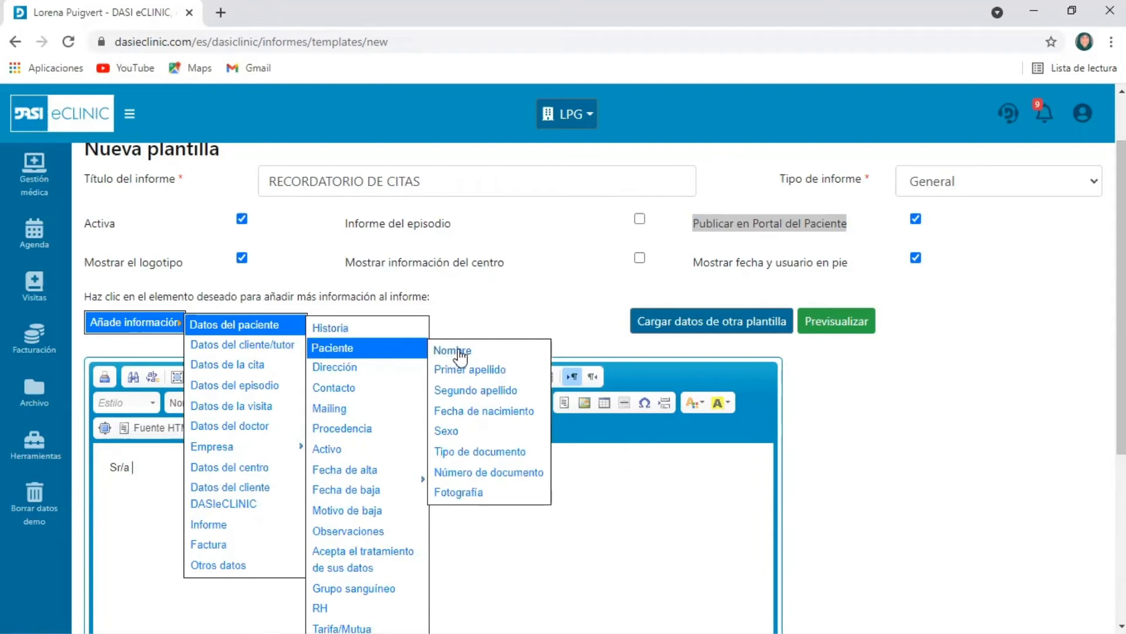
click(466, 370)
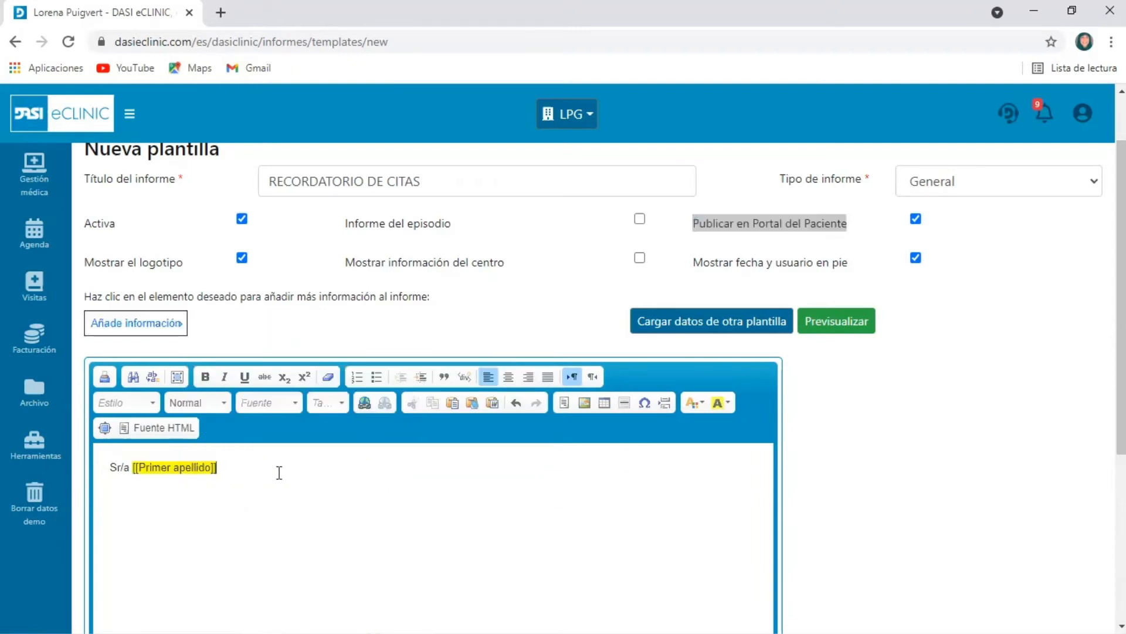
Add the patient's Segundo apellido and Nombre fields after the first surname field
click(130, 326)
mouse_move(256, 334)
mouse_move(359, 350)
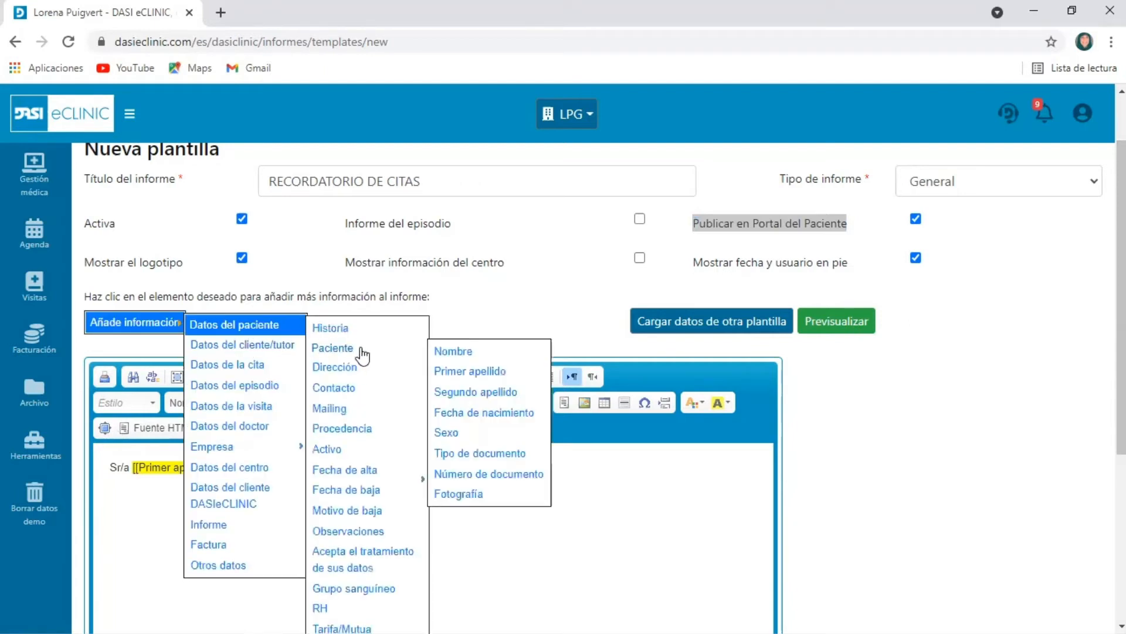
click(475, 392)
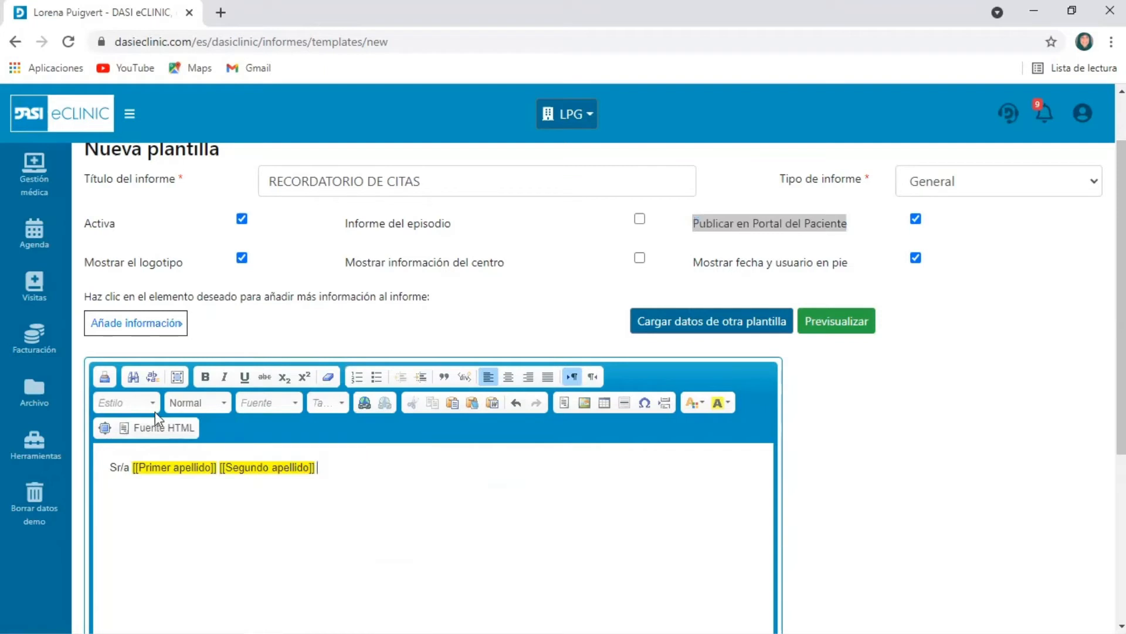
click(147, 322)
mouse_move(220, 351)
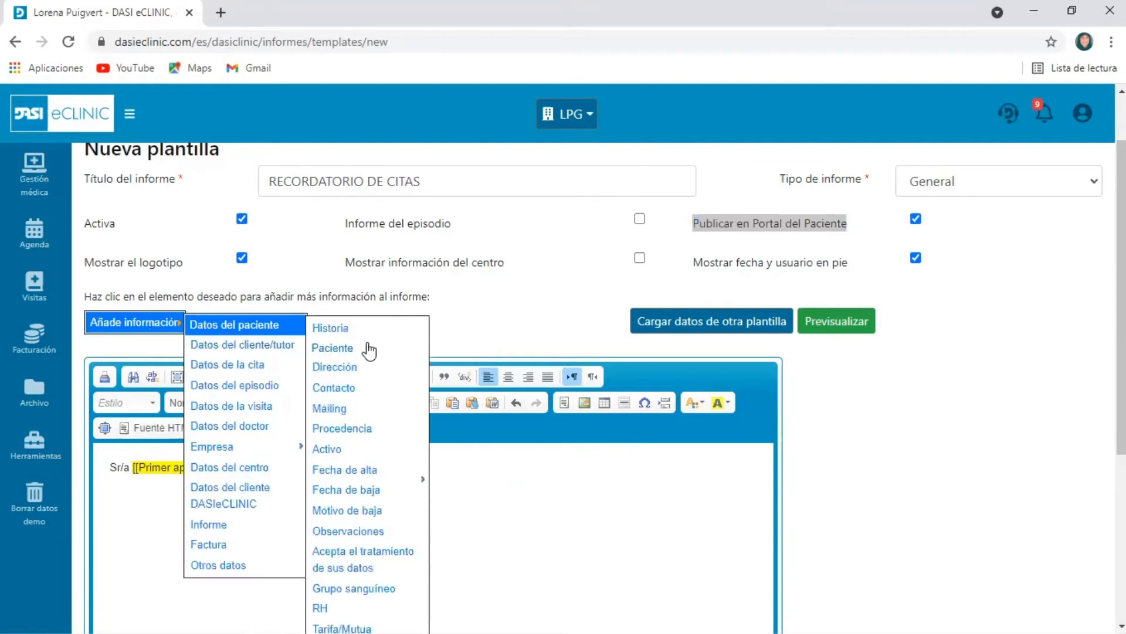
mouse_move(368, 351)
click(472, 354)
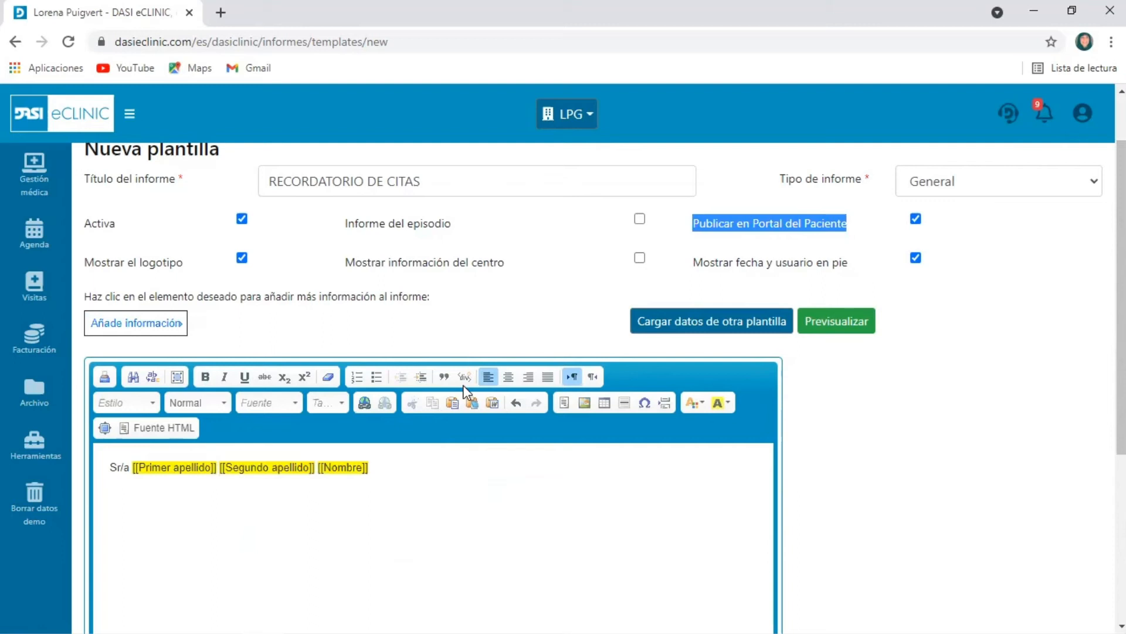
Continue the sentence with "está citado el próximo día" and insert the appointment's Fecha field
text(está )
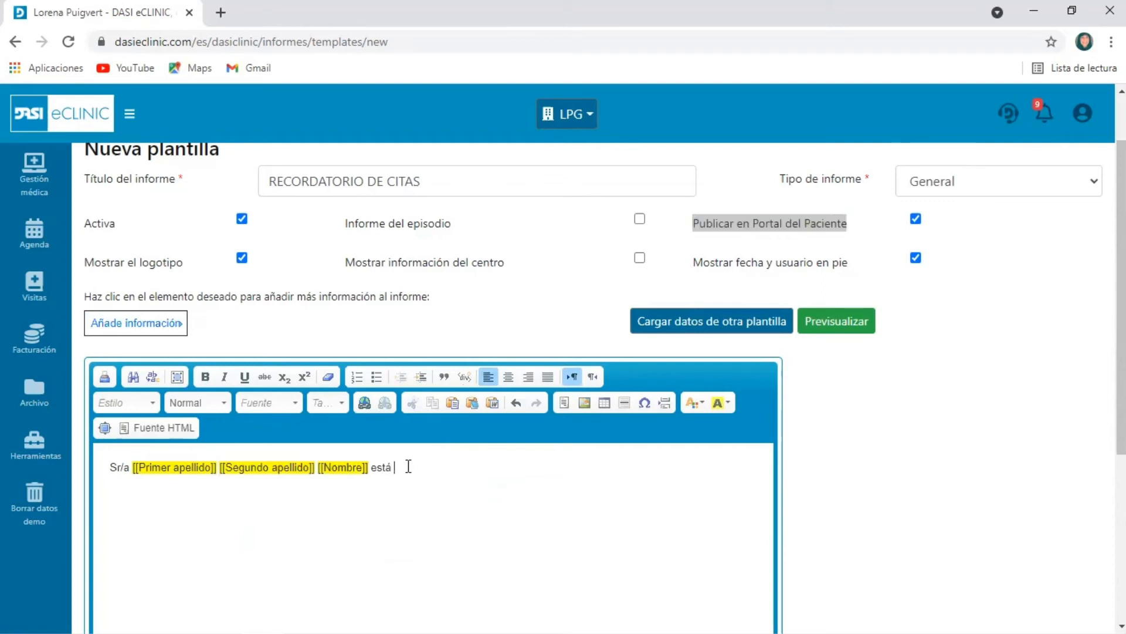
text(citado el próxi,o)
key(BackSpace)
key(BackSpace)
text(mo día)
click(150, 323)
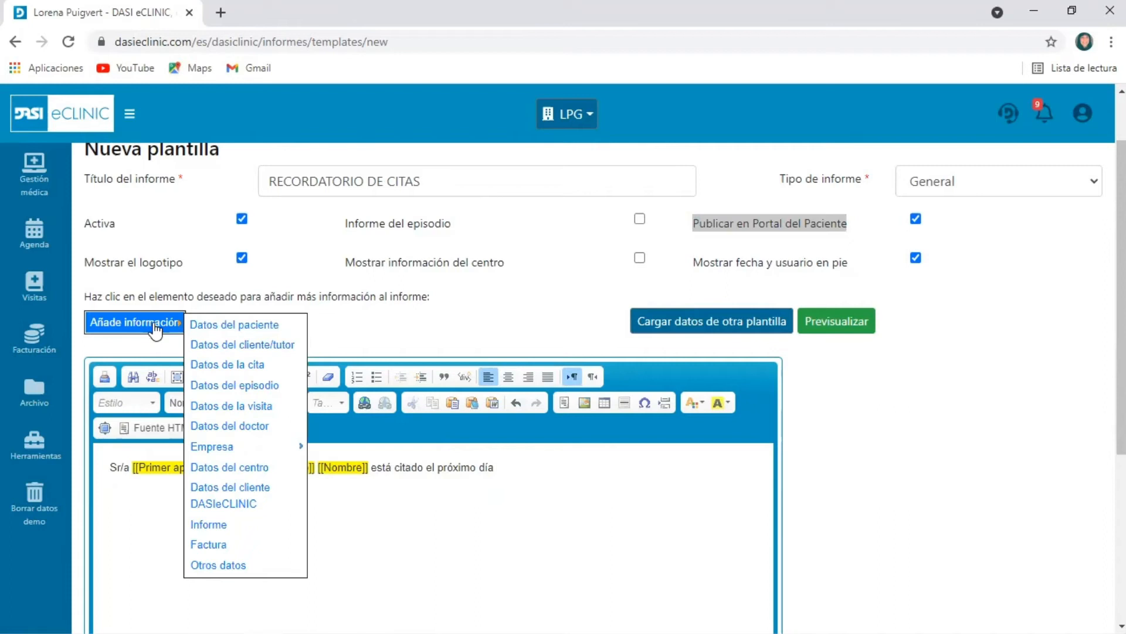
mouse_move(199, 367)
click(350, 371)
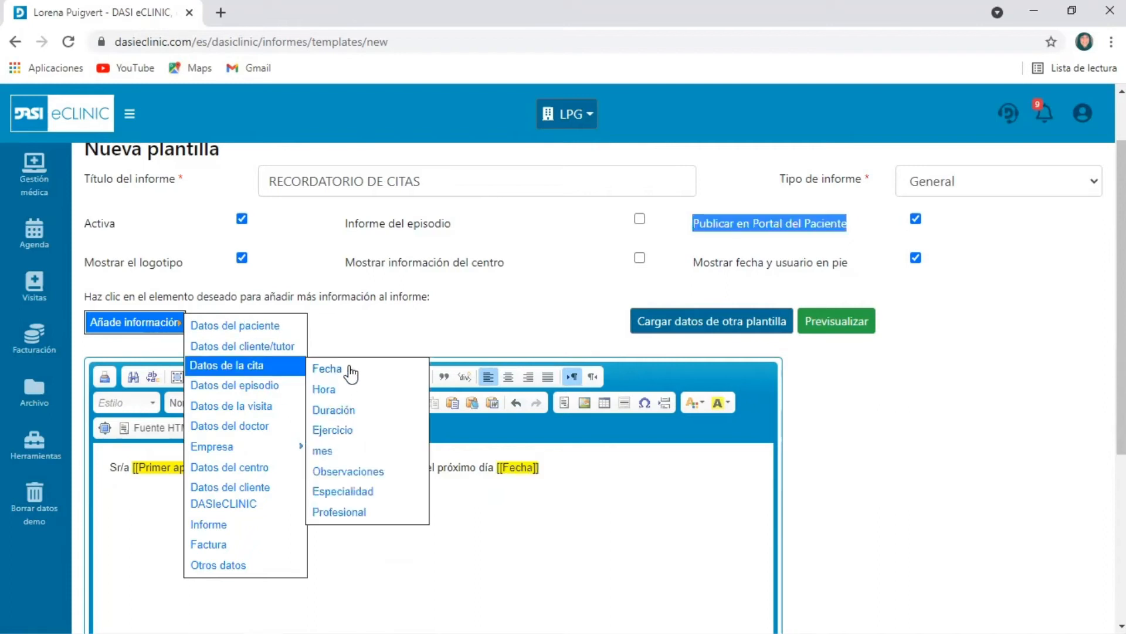
Continue the sentence with "a las" and insert the appointment's Hora field
click(623, 474)
click(140, 324)
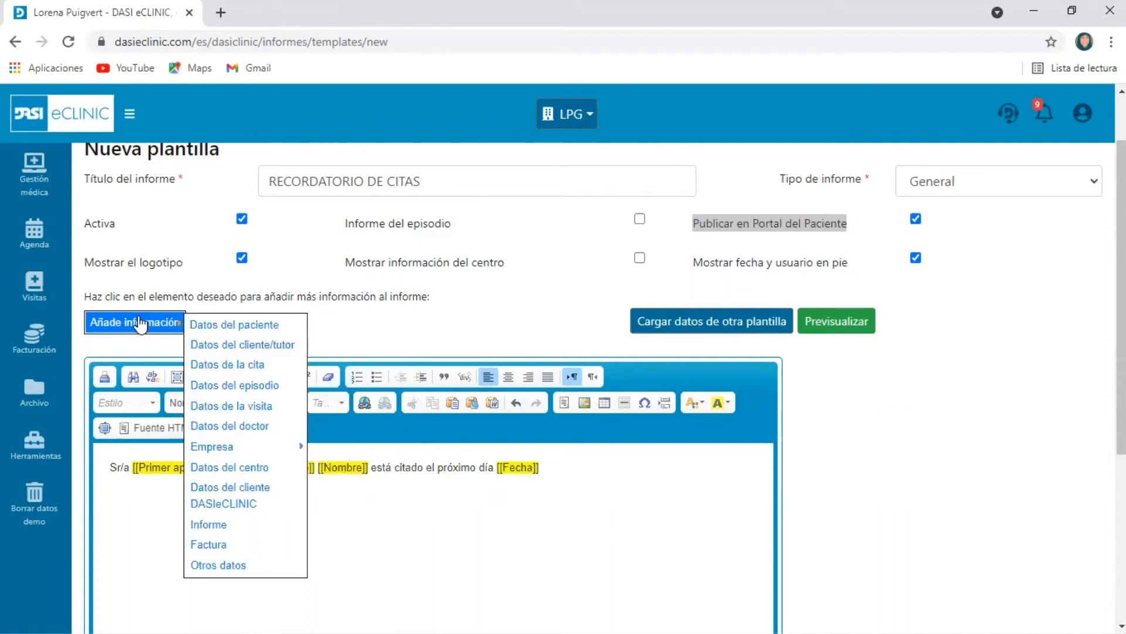
mouse_move(201, 368)
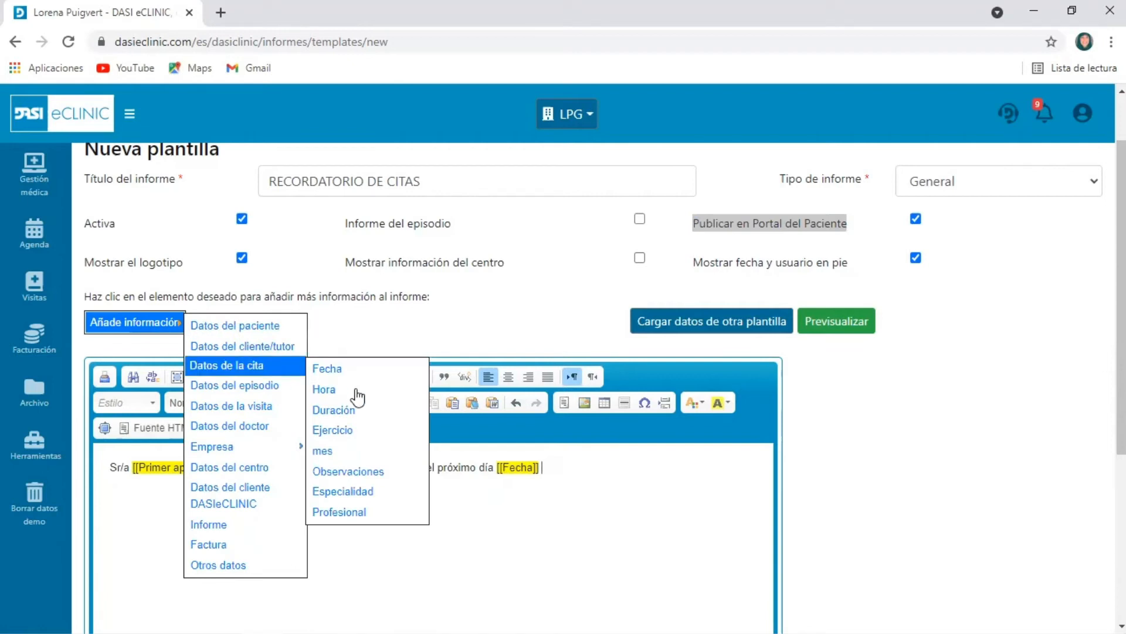
click(605, 461)
text(a las)
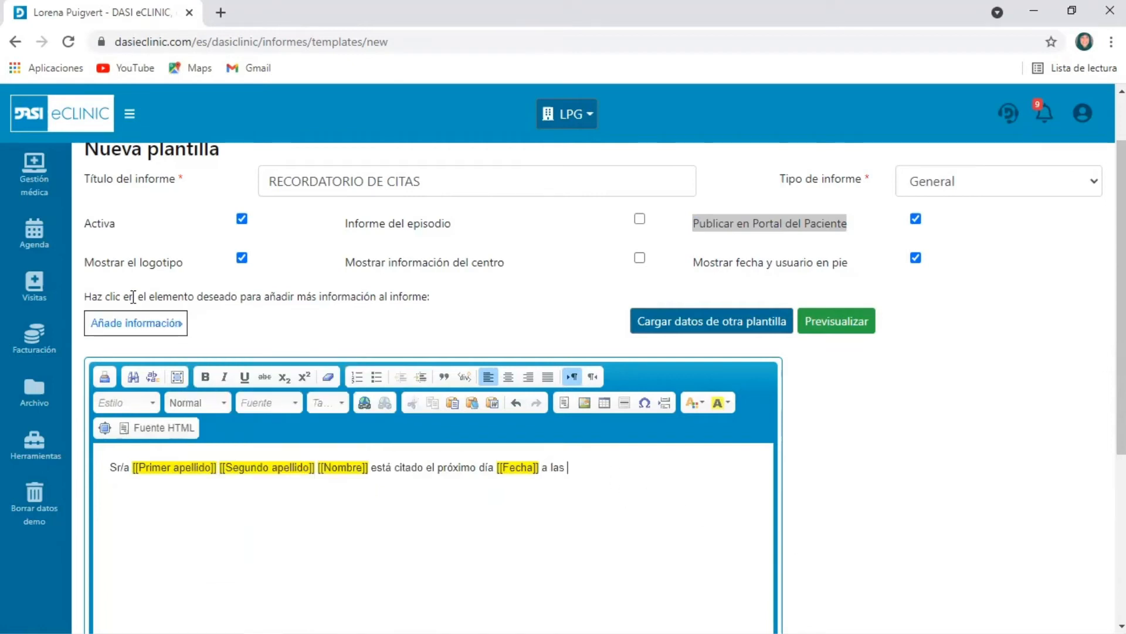
click(135, 323)
mouse_move(247, 365)
click(328, 389)
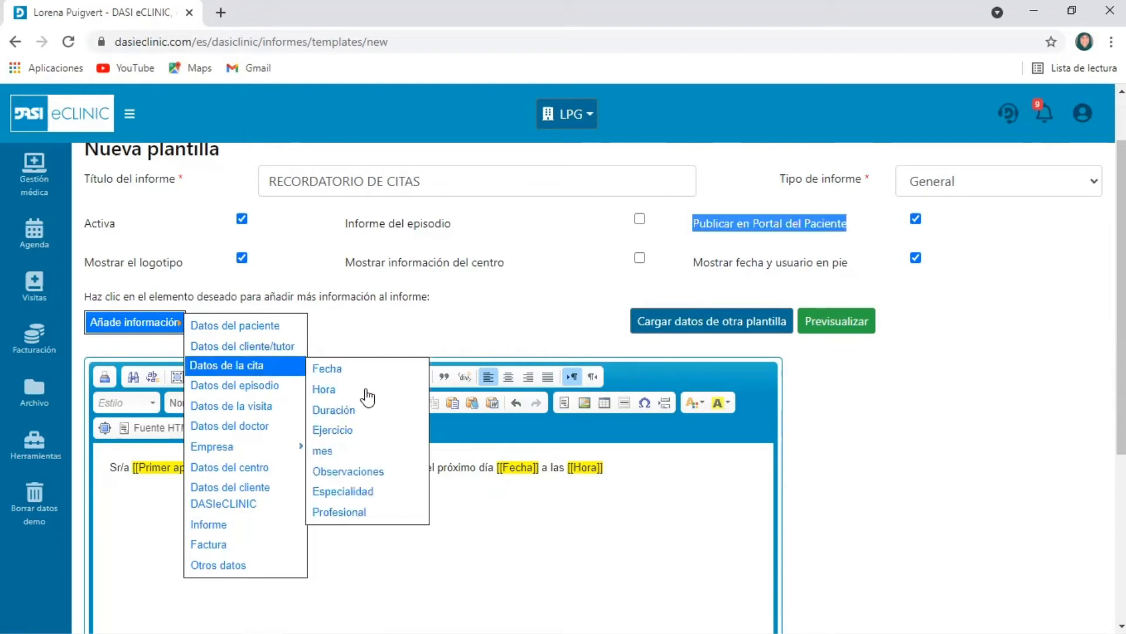
Add "en nuestro centro" after the time field and insert the Empresa group's Nombre field
click(677, 471)
text(en)
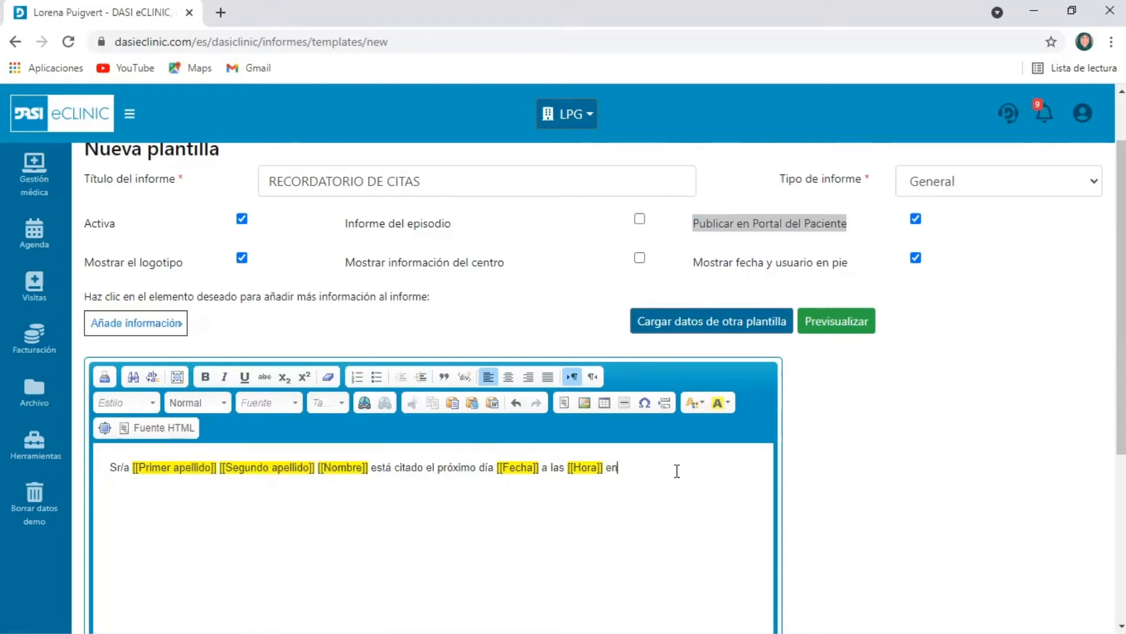
text( nuestro centro)
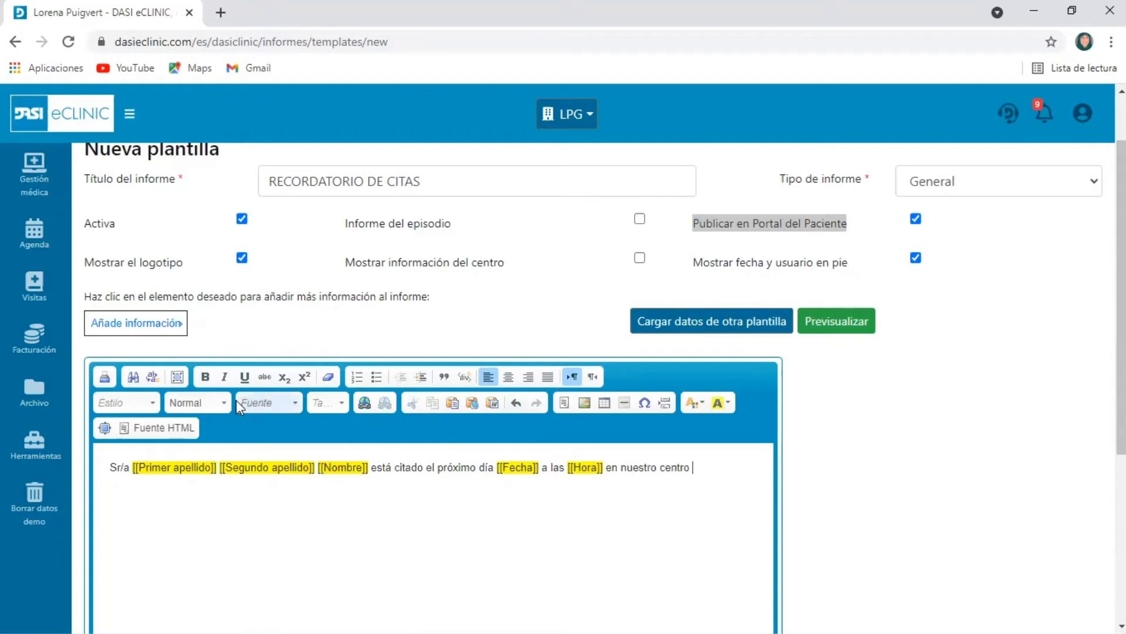
click(117, 324)
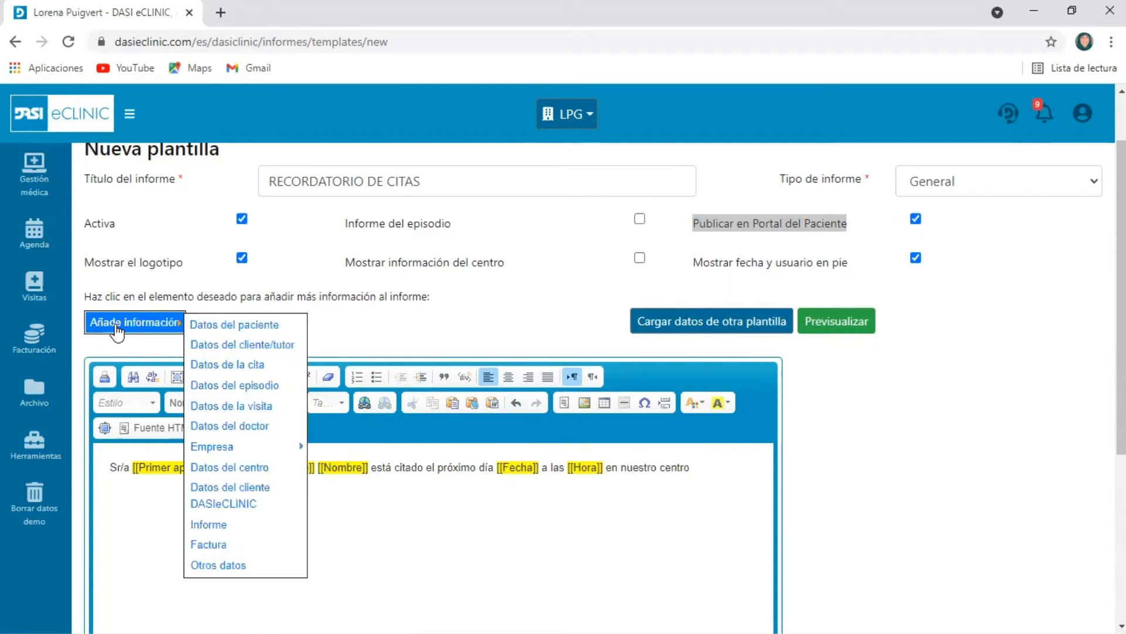
mouse_move(229, 449)
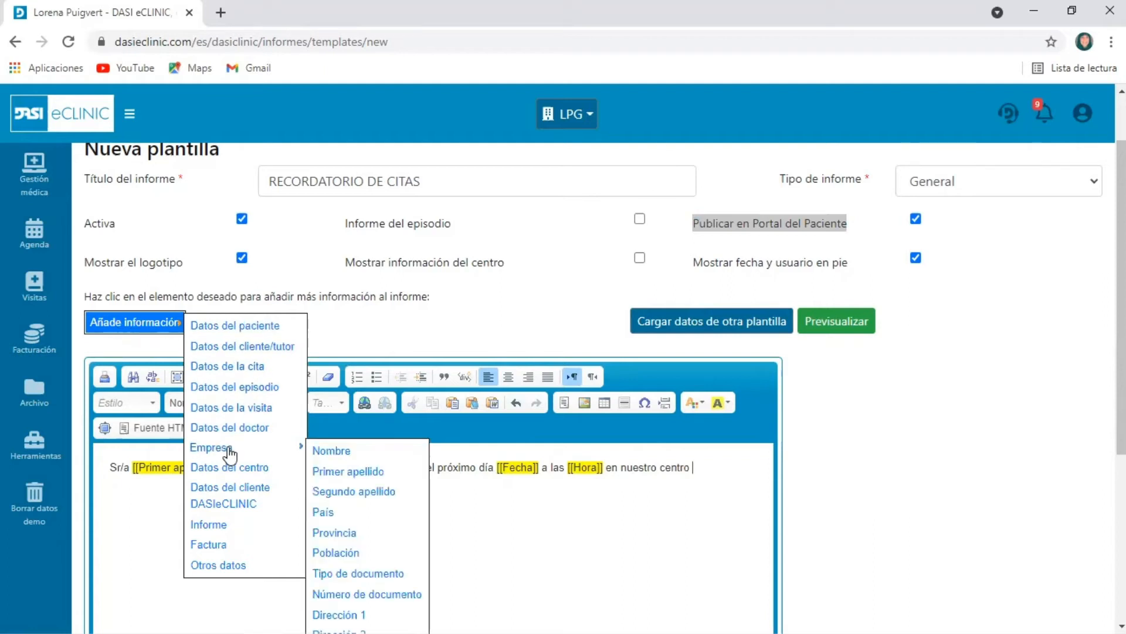
click(351, 457)
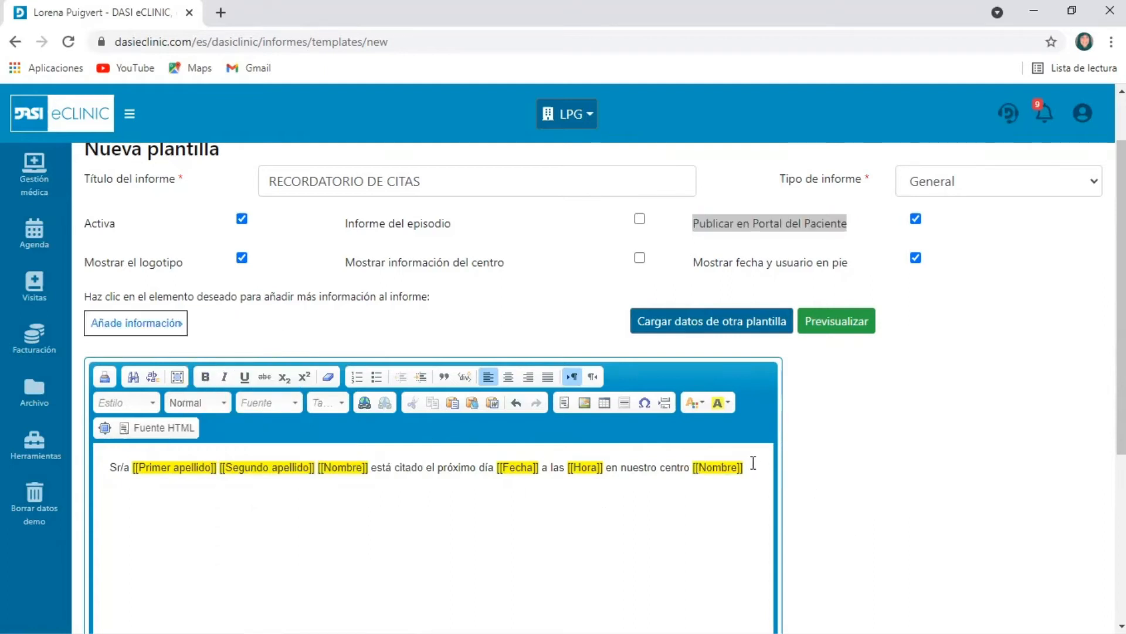
End the sentence and add the paragraph "Le agradeceremos que en caso de no poder asistir y así dar viabilidad a otros pacientes, nos sea notificado al teléfono"
text(.)
key(Return)
key(Return)
text(Le agradeceremos que en caso de no poder asistir)
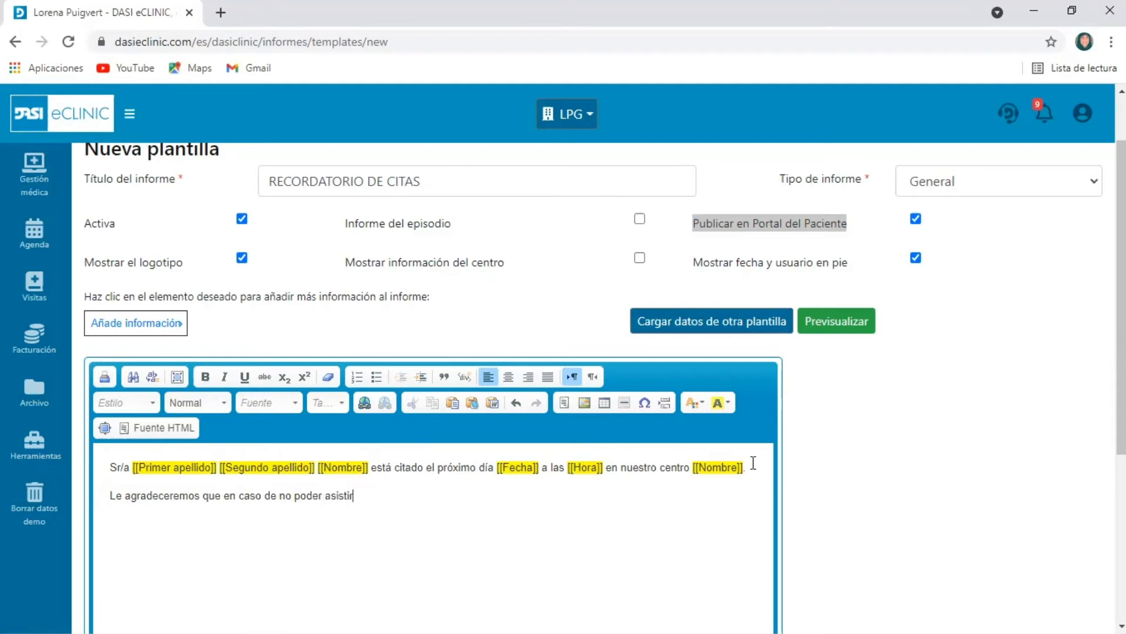
text( y así dar viabilidad a otros pacientes, )
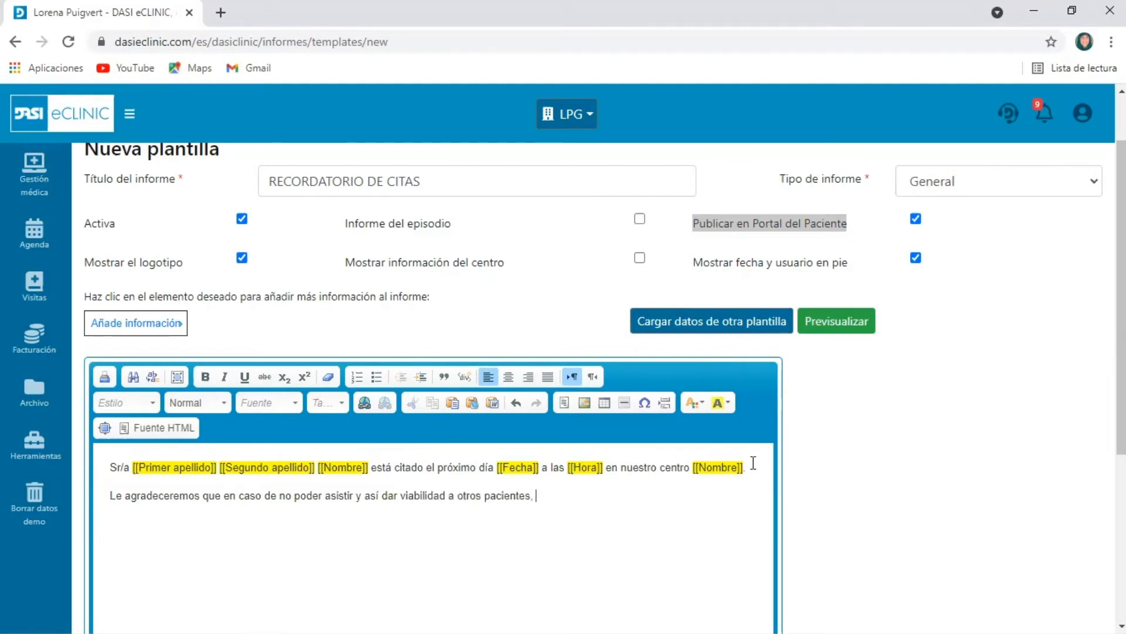
text(nos sea notificado a l teléfono)
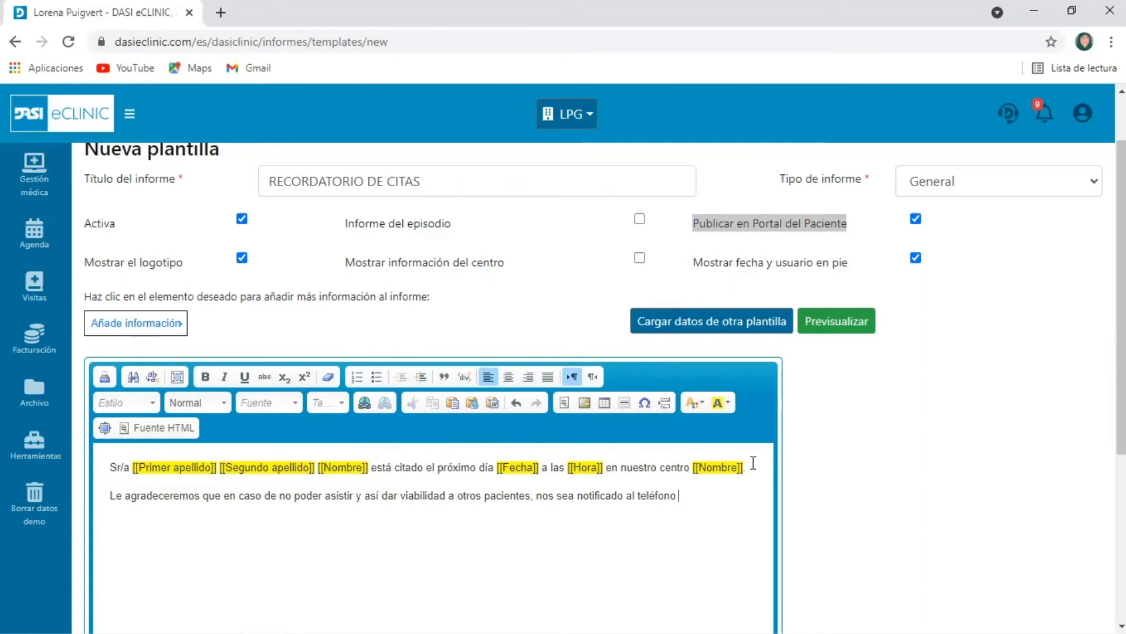
Insert the Empresa group's Teléfono 1 field at the end of the second paragraph
double_click(129, 324)
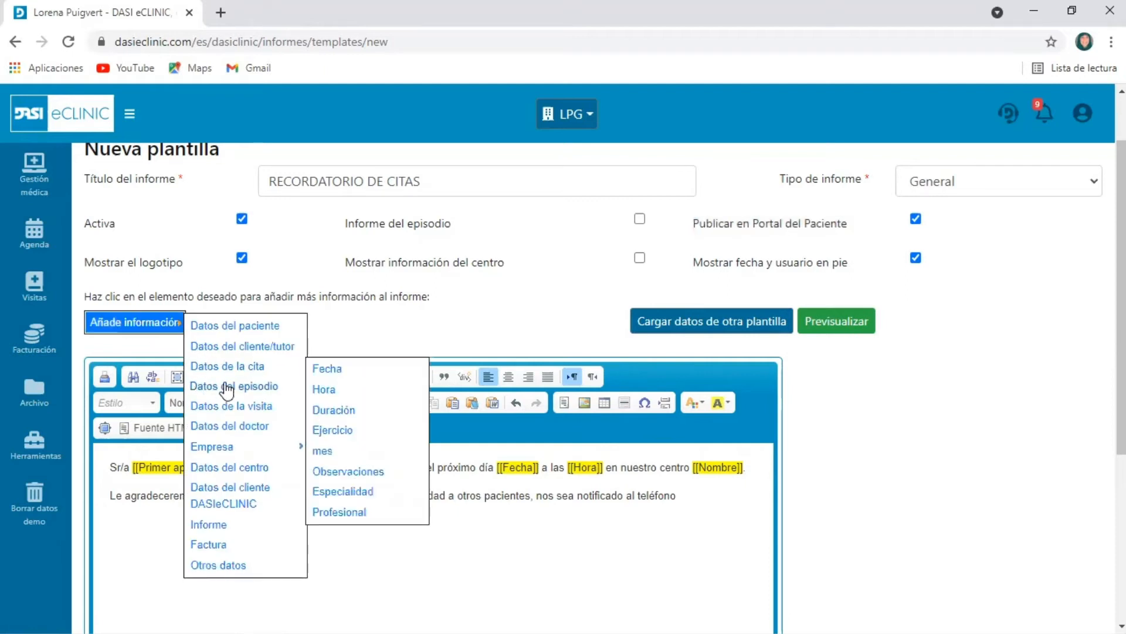
mouse_move(233, 411)
mouse_move(234, 447)
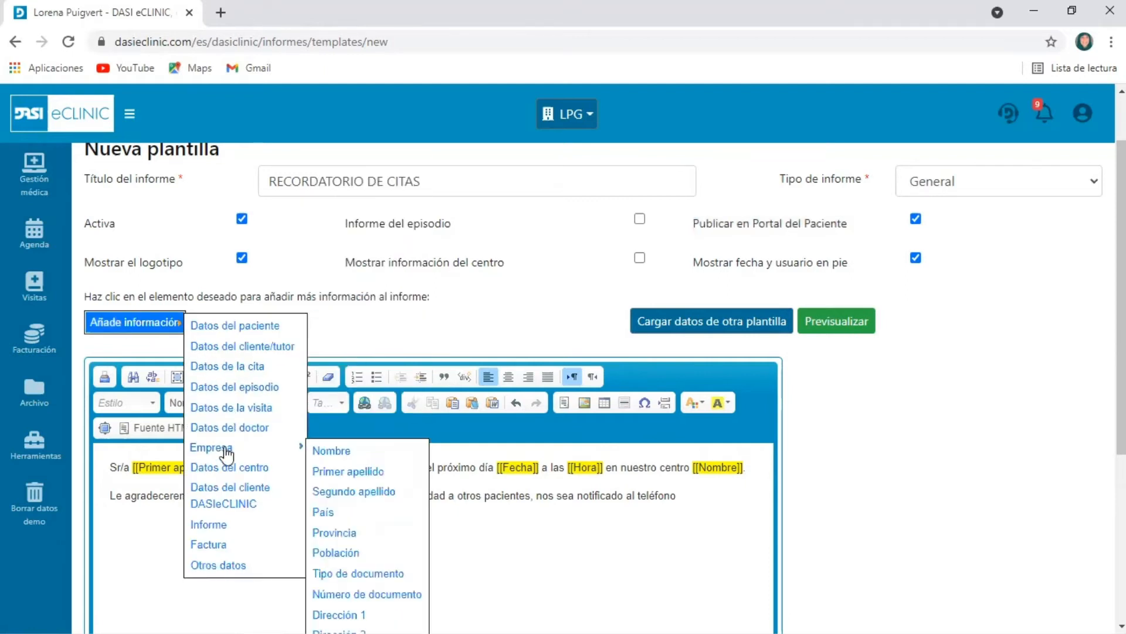
scroll(384, 592, down, 1)
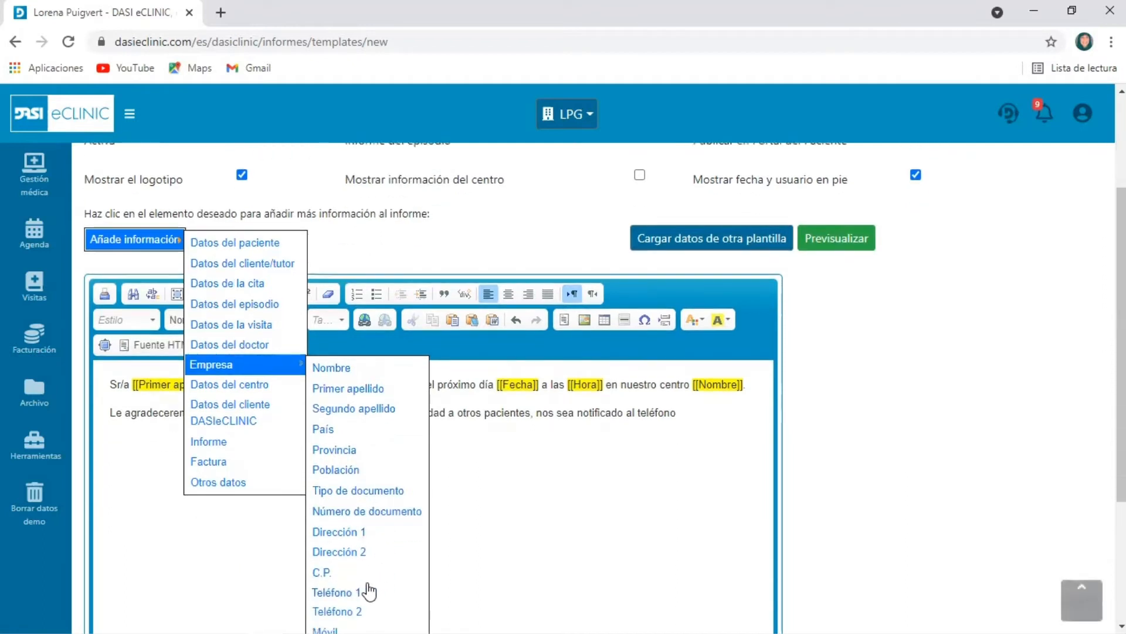
click(372, 590)
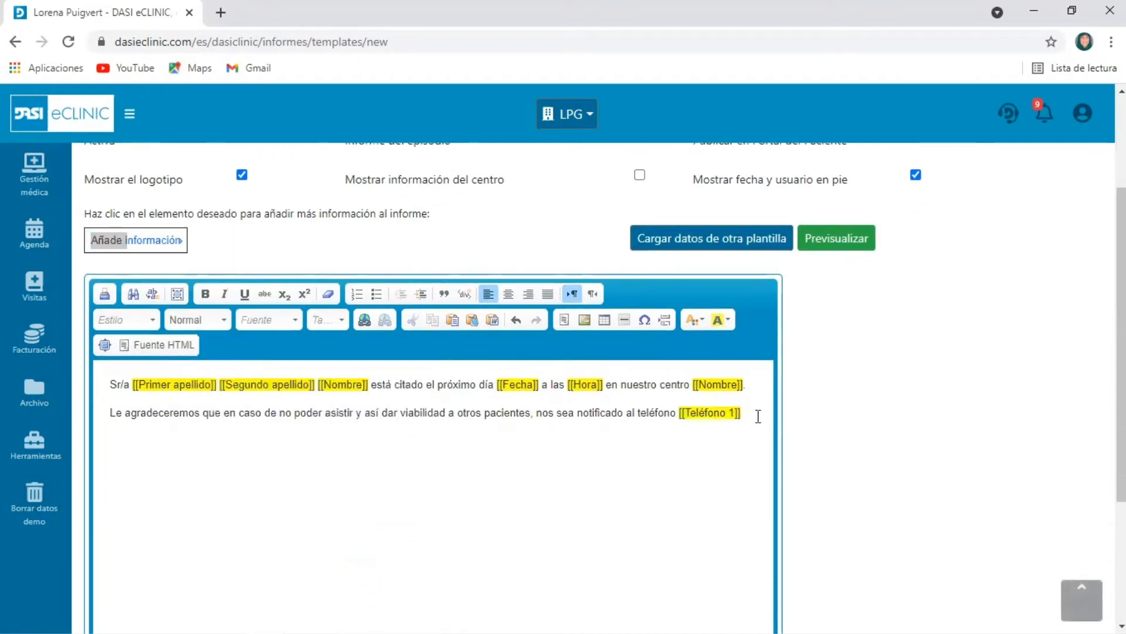
Close the second paragraph with a period and add a final line reading "Gracias por su confianza."
text(. )
text(Gracias por su)
text( confianza)
text(.)
key(BackSpace)
text(.)
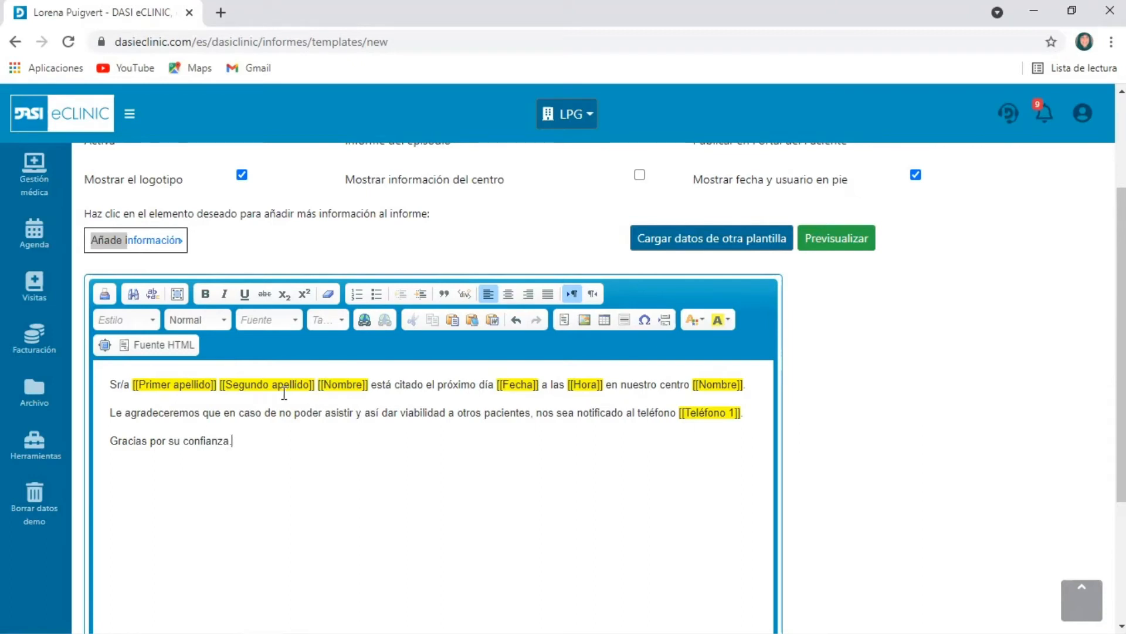
Review the inserted fields in the template body and open the list of other templates whose data can be loaded
drag(265, 387, 359, 387)
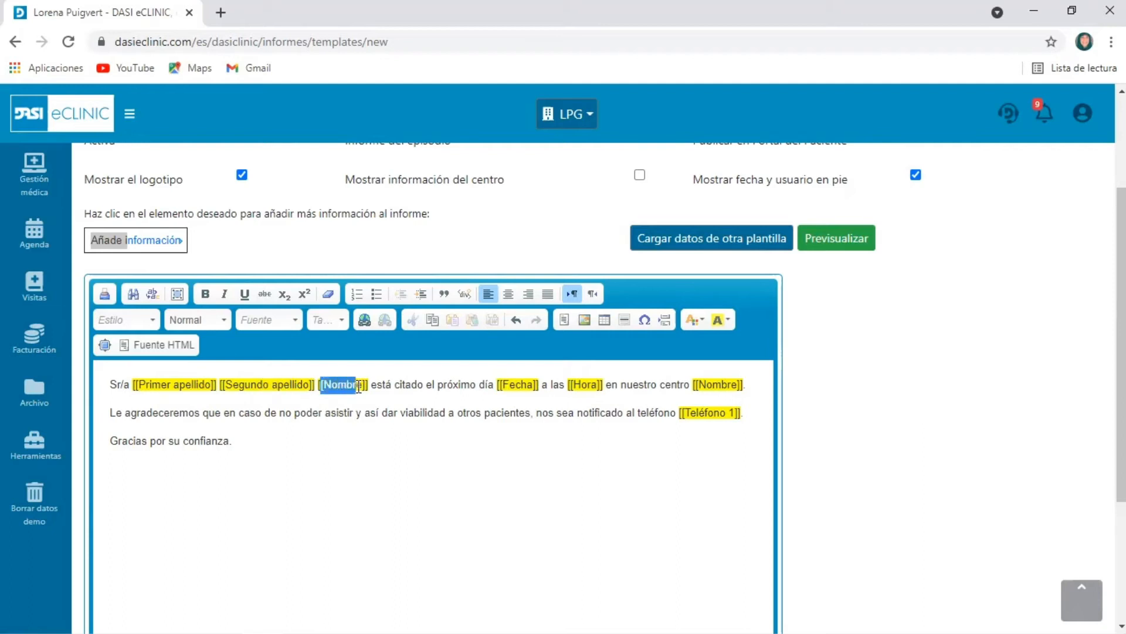
click(363, 441)
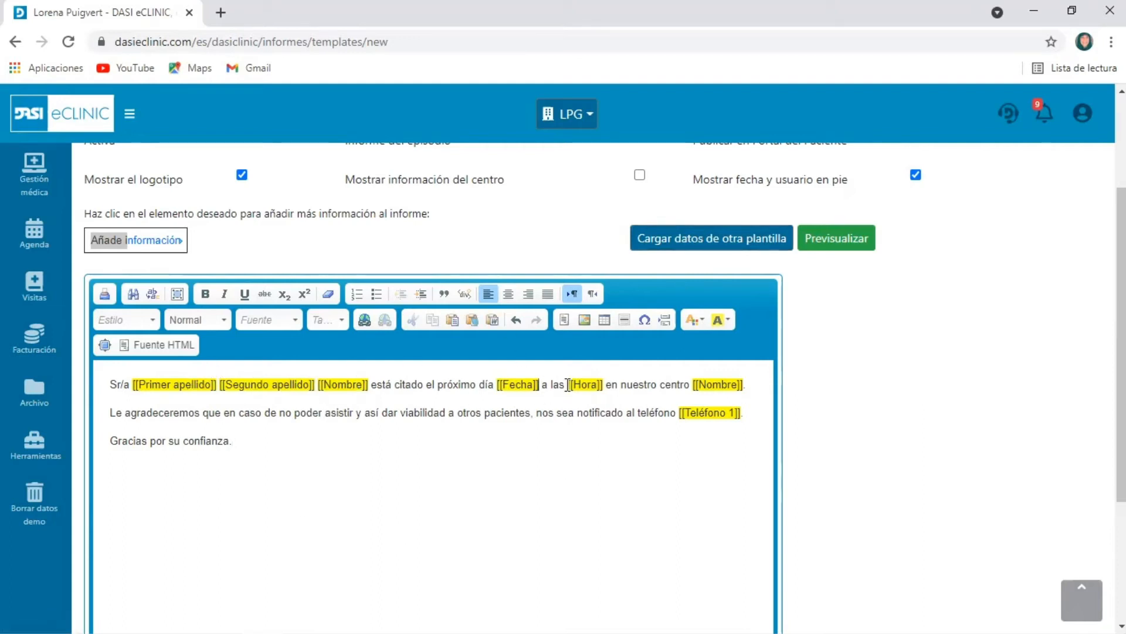
click(698, 234)
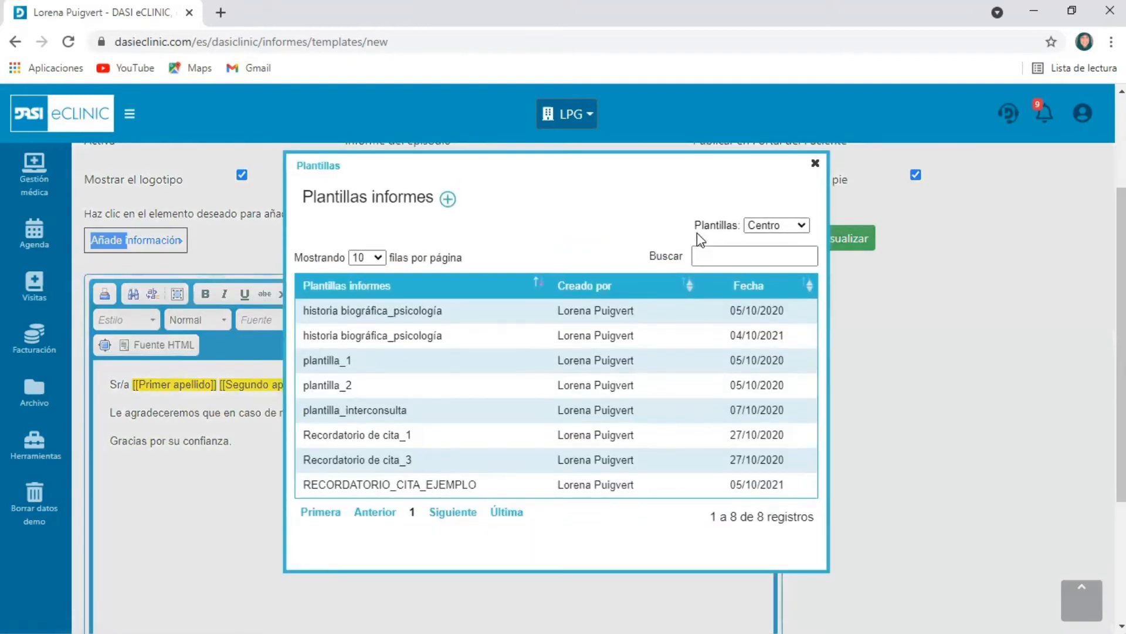
click(447, 199)
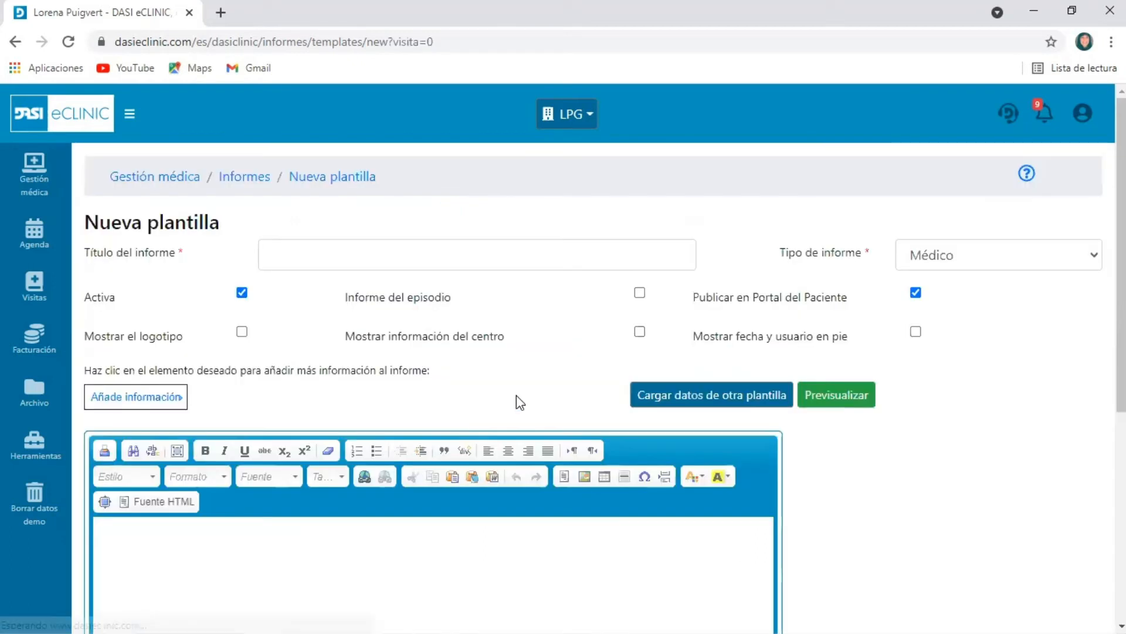
scroll(516, 395, down, 4)
scroll(516, 395, up, 4)
click(409, 242)
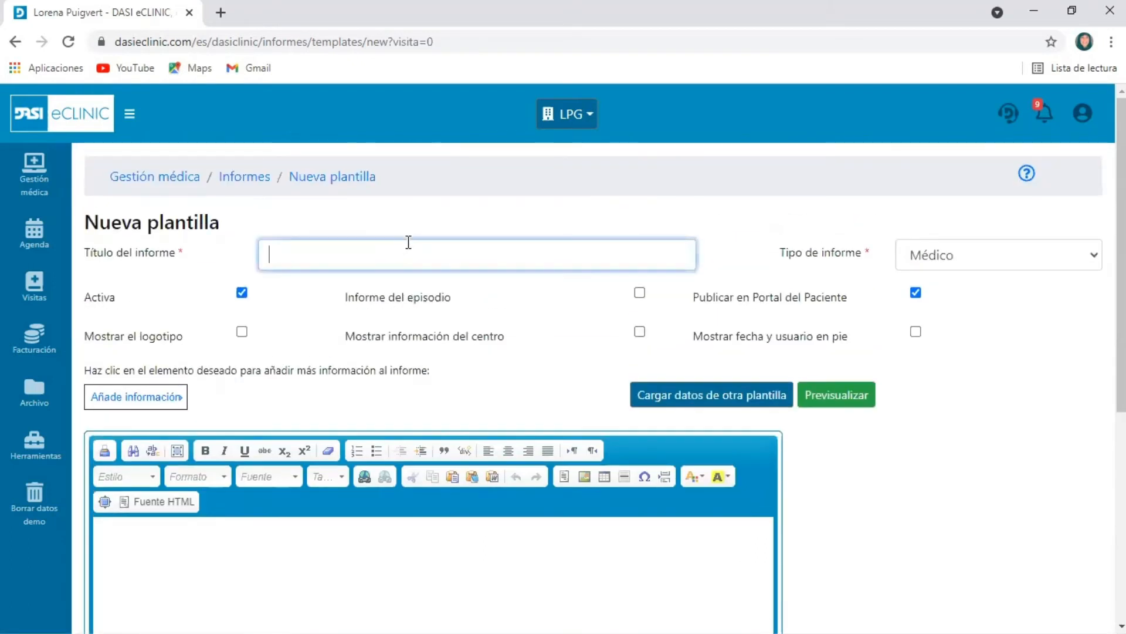
click(17, 42)
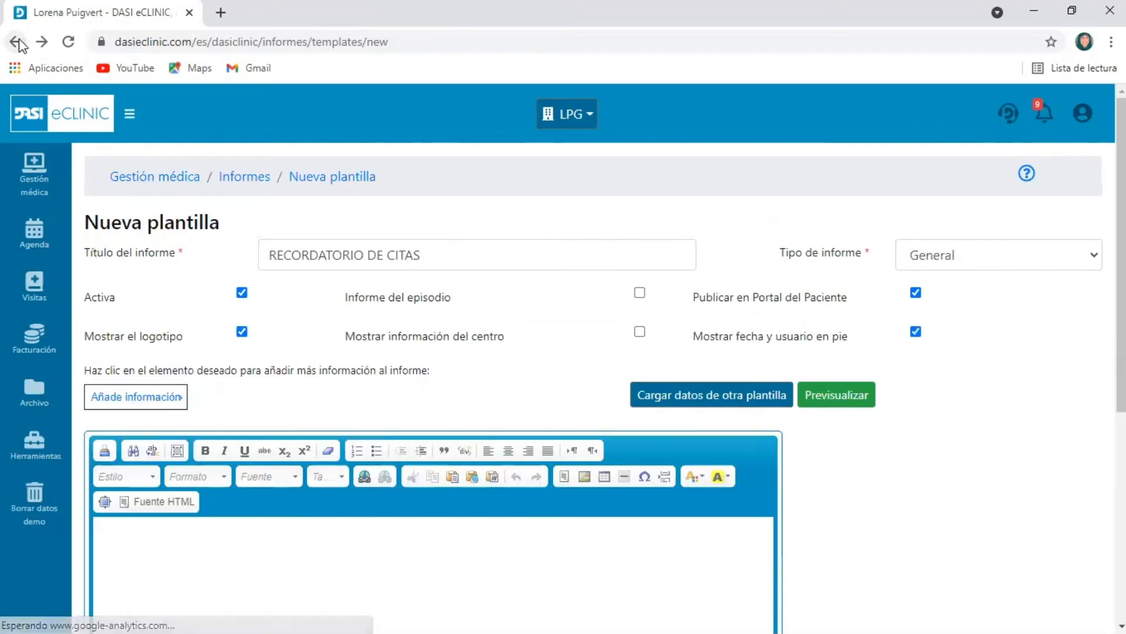
Return to the report templates list and open the RECORDATORIO_CITA_EJEMPLO template for editing
scroll(579, 421, down, 5)
click(380, 365)
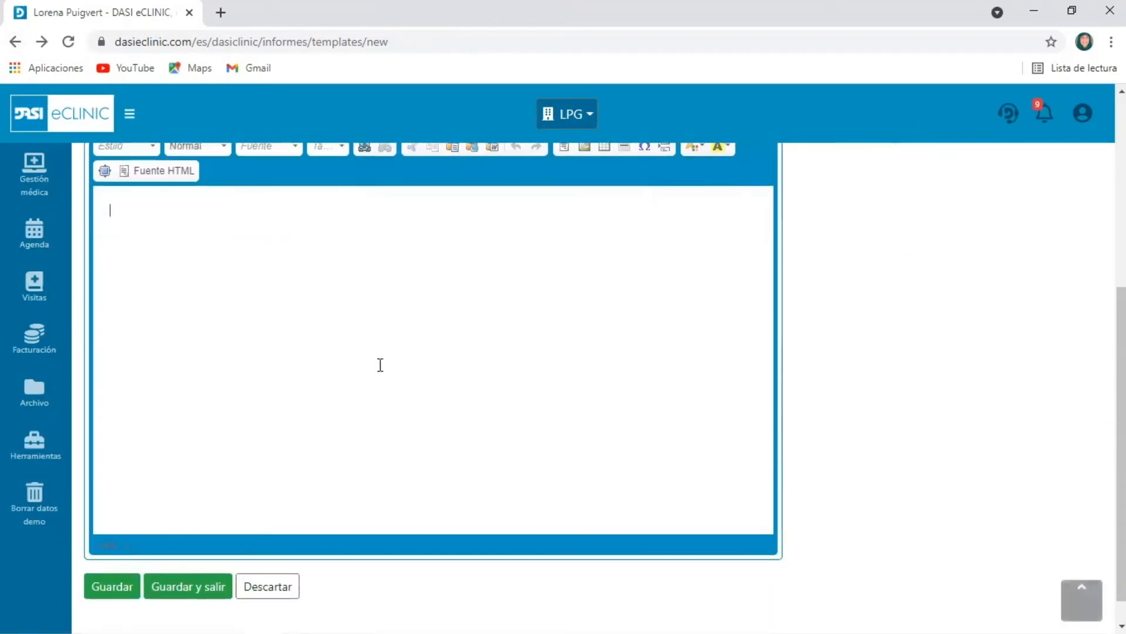
scroll(380, 365, up, 5)
click(16, 42)
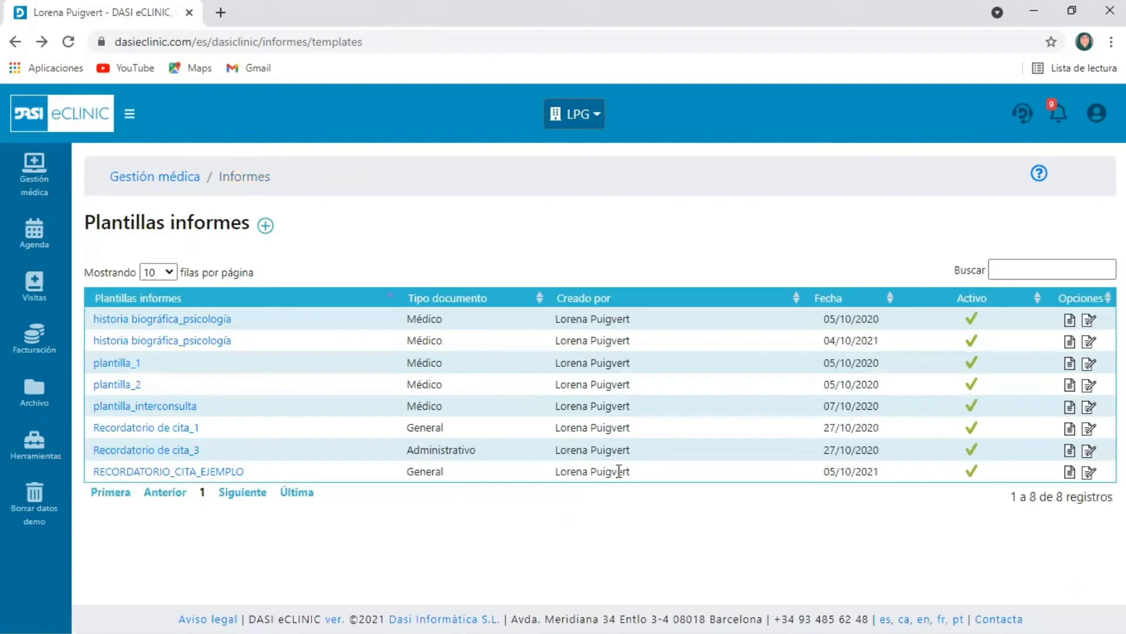
click(210, 472)
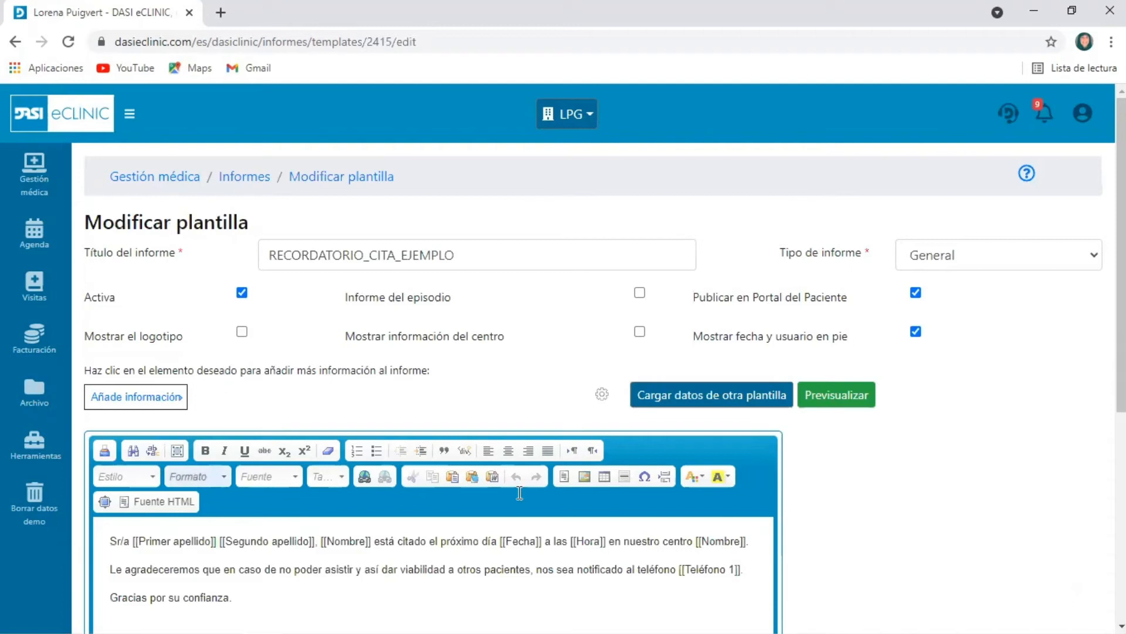
Preview the example template, always allowing pop-ups from the dasieclinic.com site, and close the preview
scroll(519, 492, down, 3)
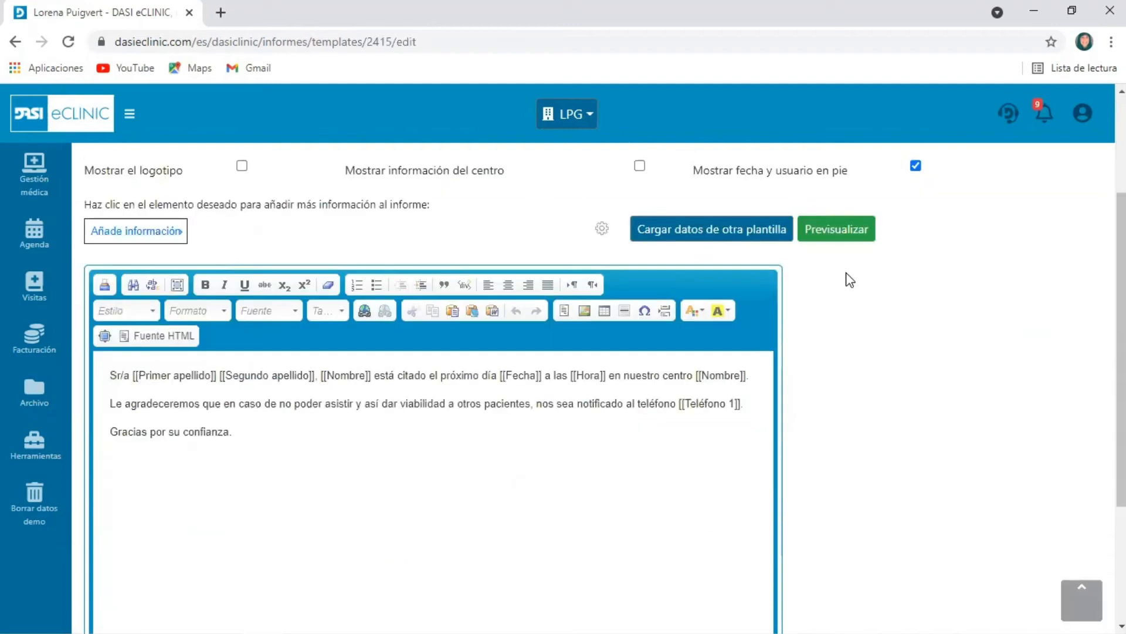
click(857, 234)
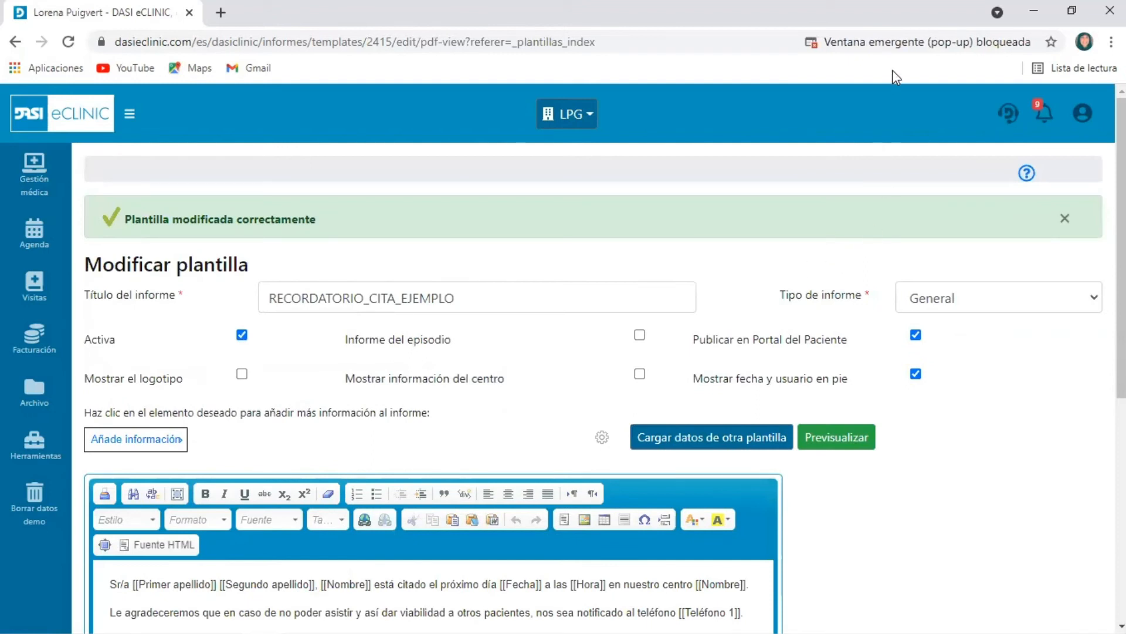
click(868, 43)
click(839, 149)
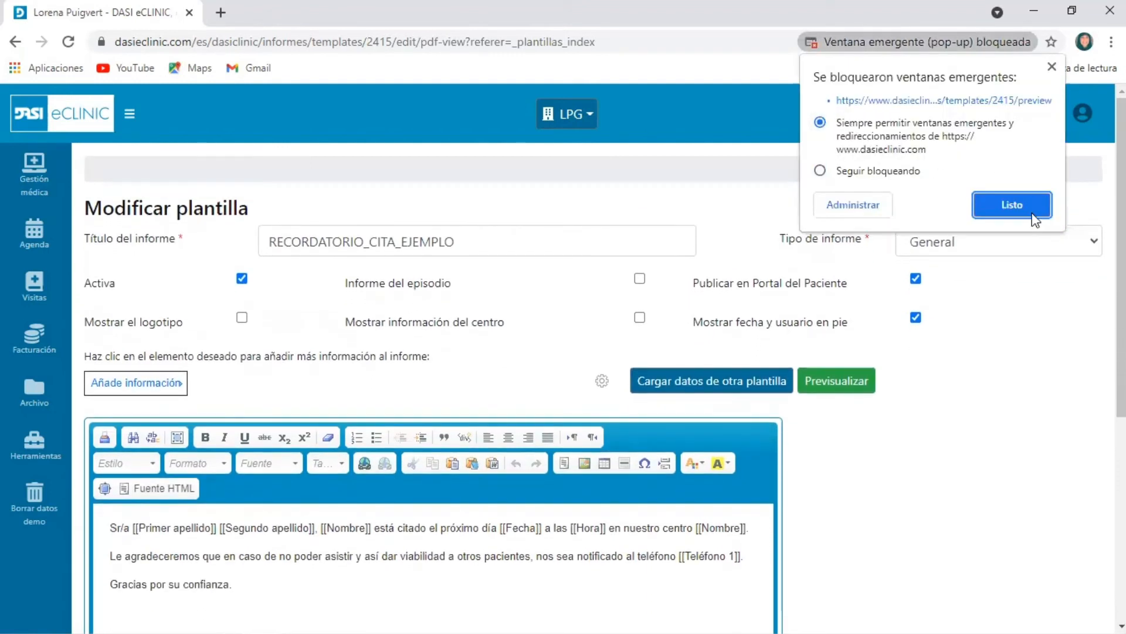
click(1032, 213)
click(840, 388)
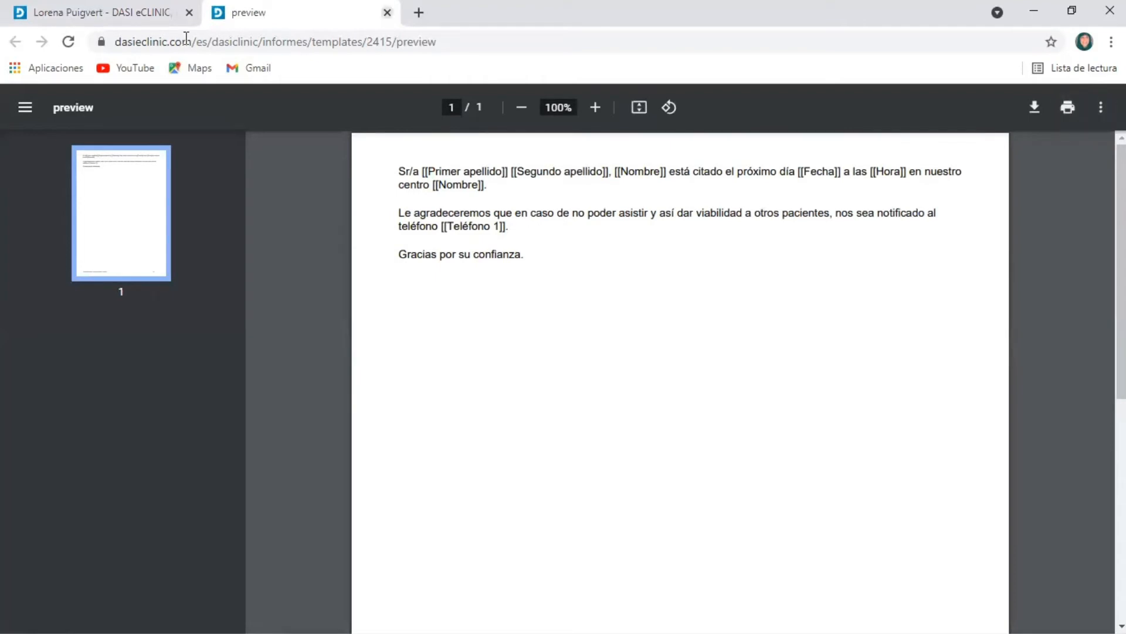
key(ctrl+w)
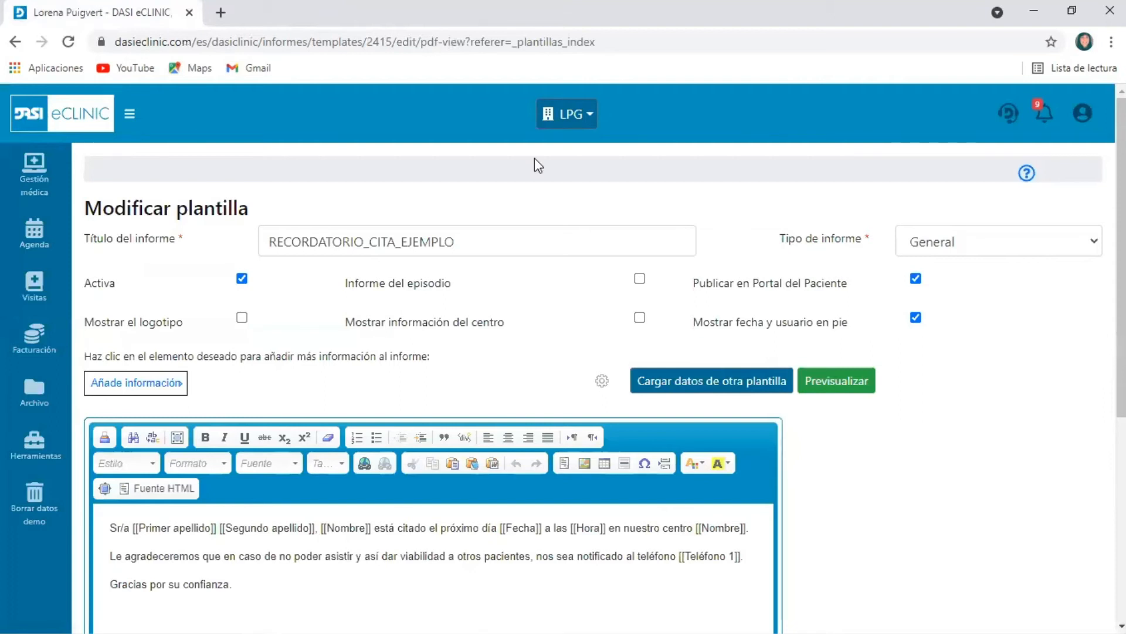
Set the template's paper orientation to Apaisado in the page properties and accept the configuration
click(603, 380)
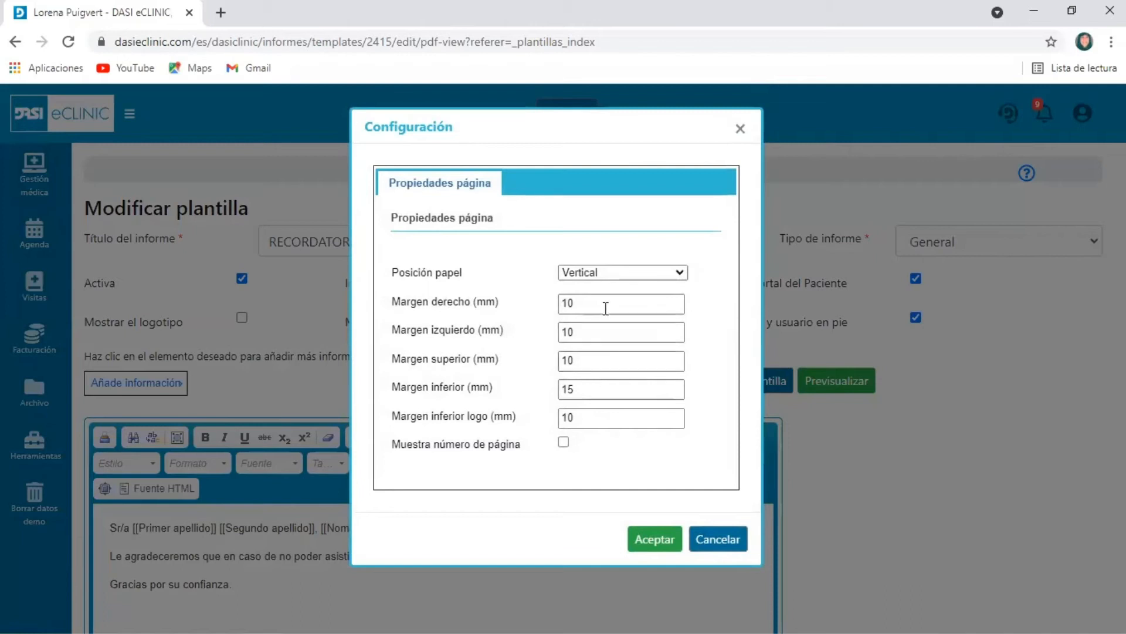
click(618, 278)
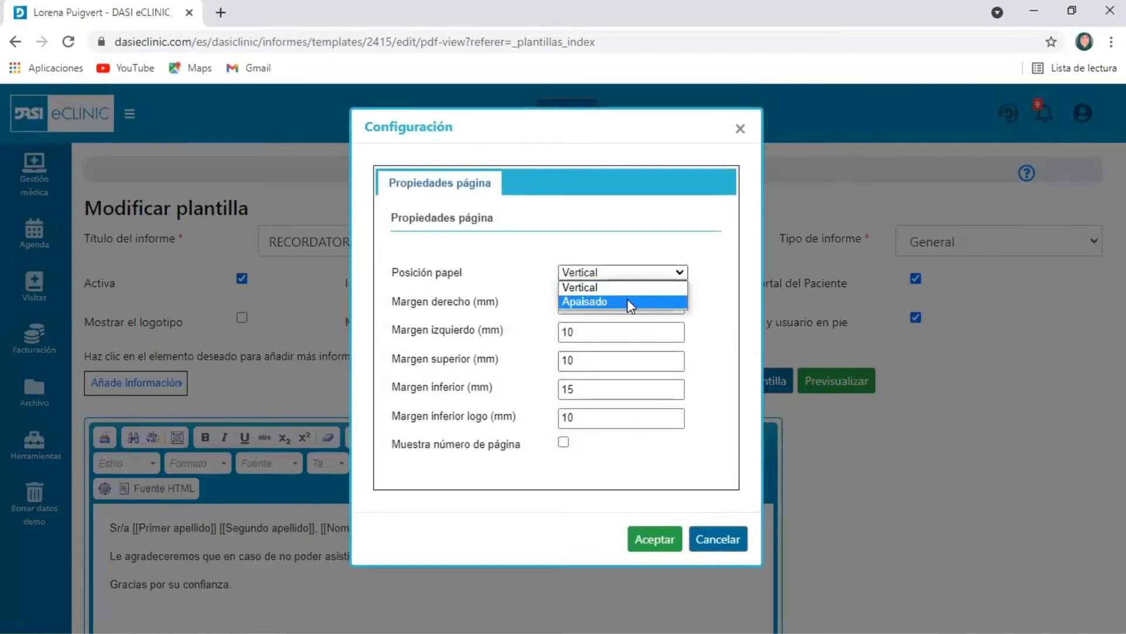
click(628, 299)
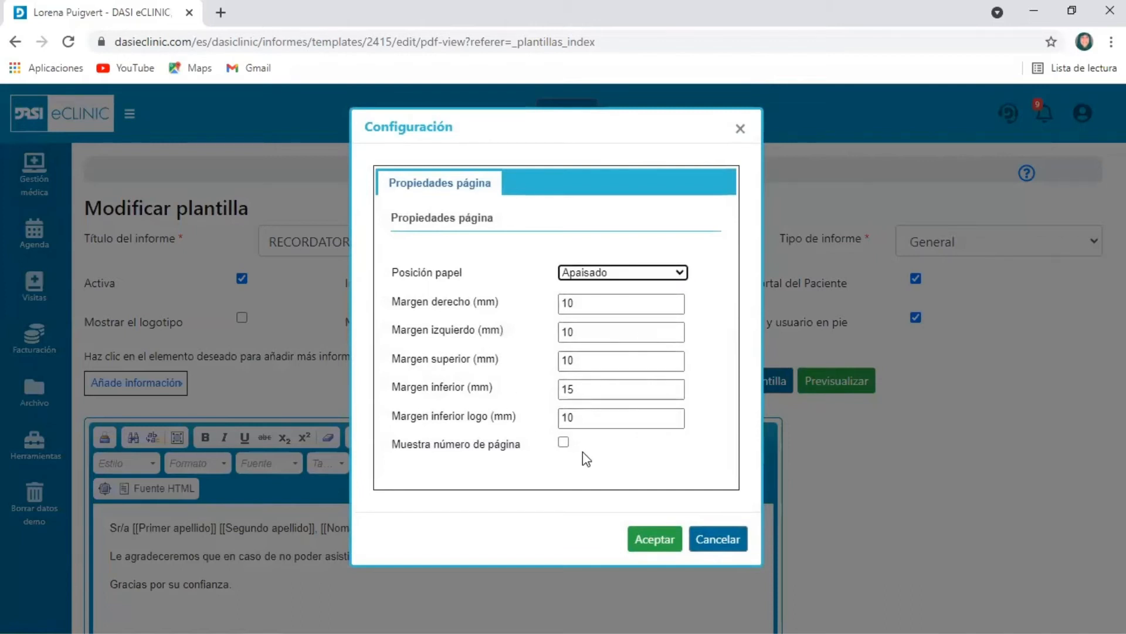
click(656, 541)
scroll(828, 464, down, 5)
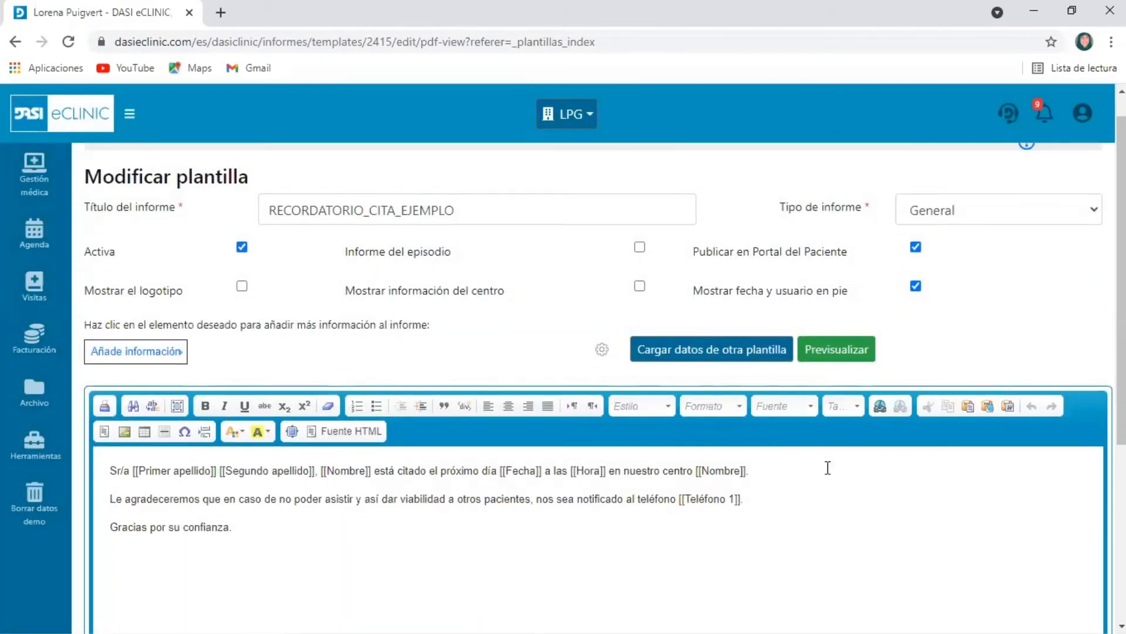
Go to the administrator area and open the advanced configuration (Configuración avanzada) of the LPG centre for editing
scroll(828, 450, up, 3)
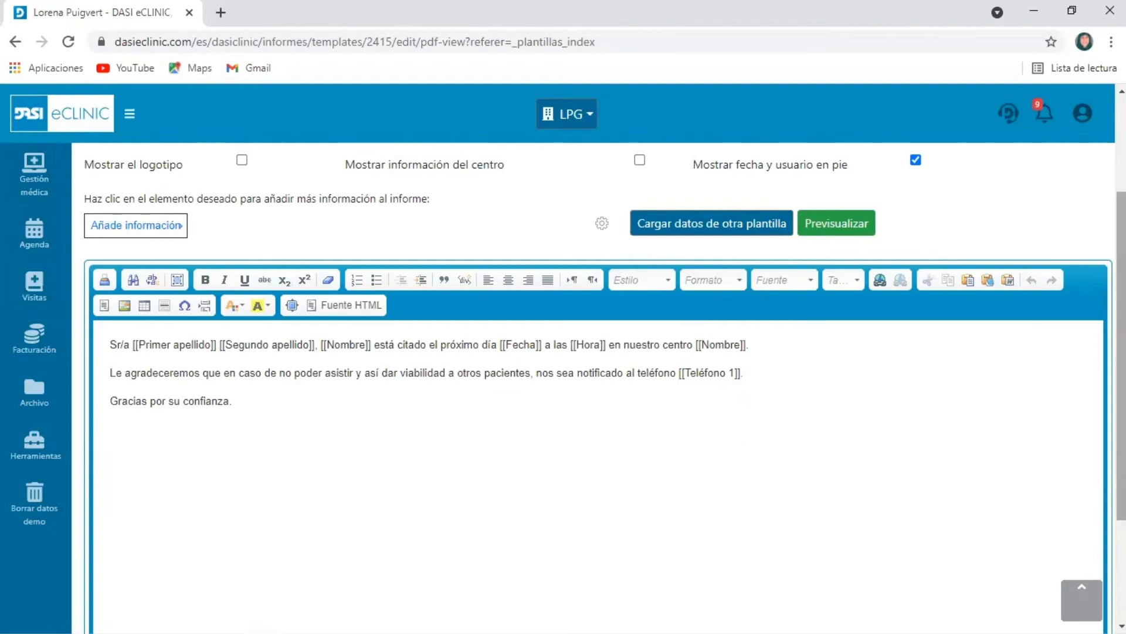
click(1076, 120)
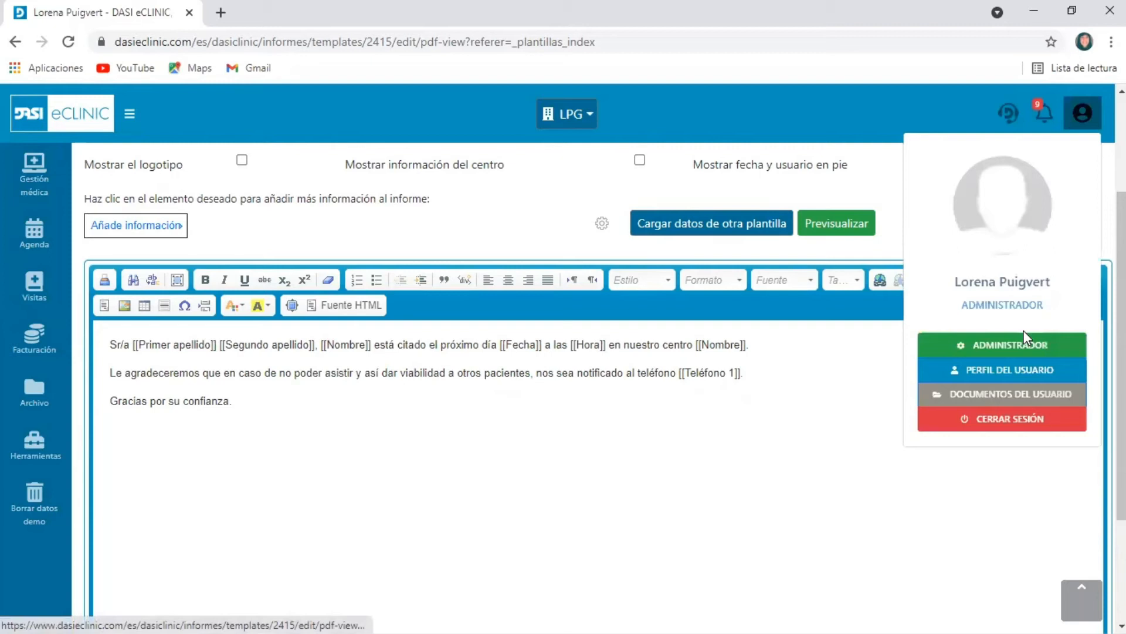
click(1015, 347)
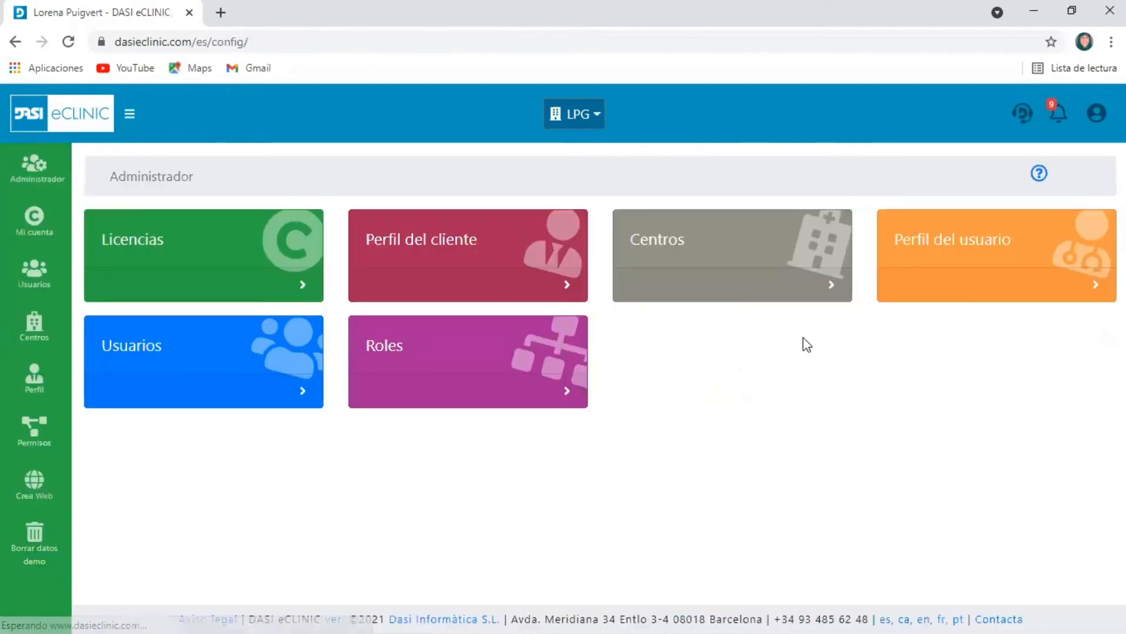
click(658, 241)
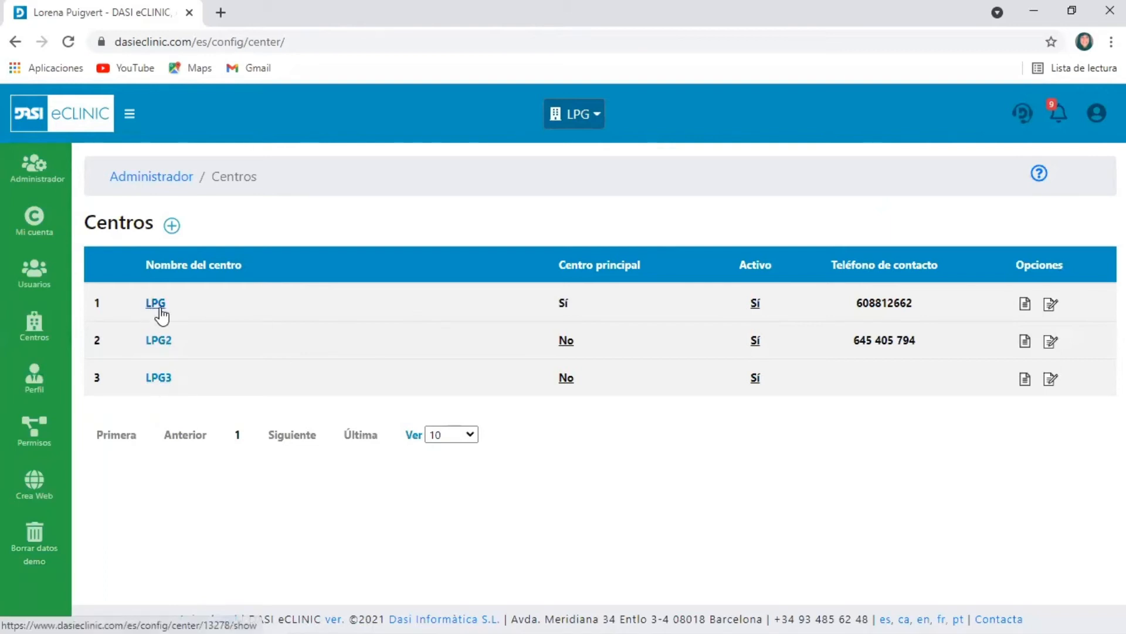
click(1051, 306)
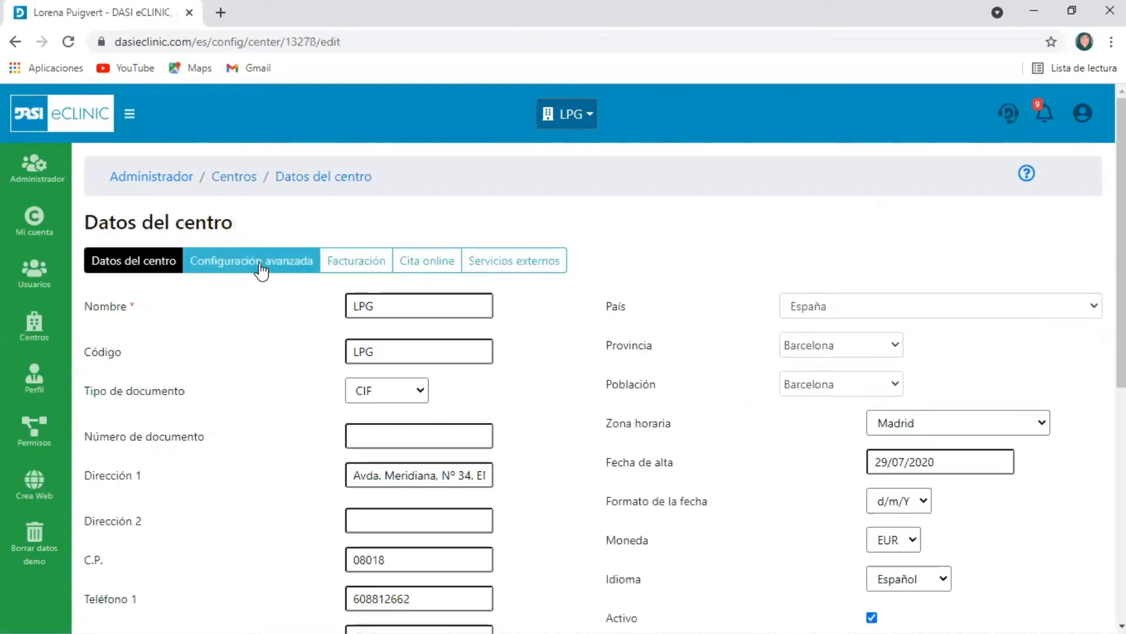
click(260, 271)
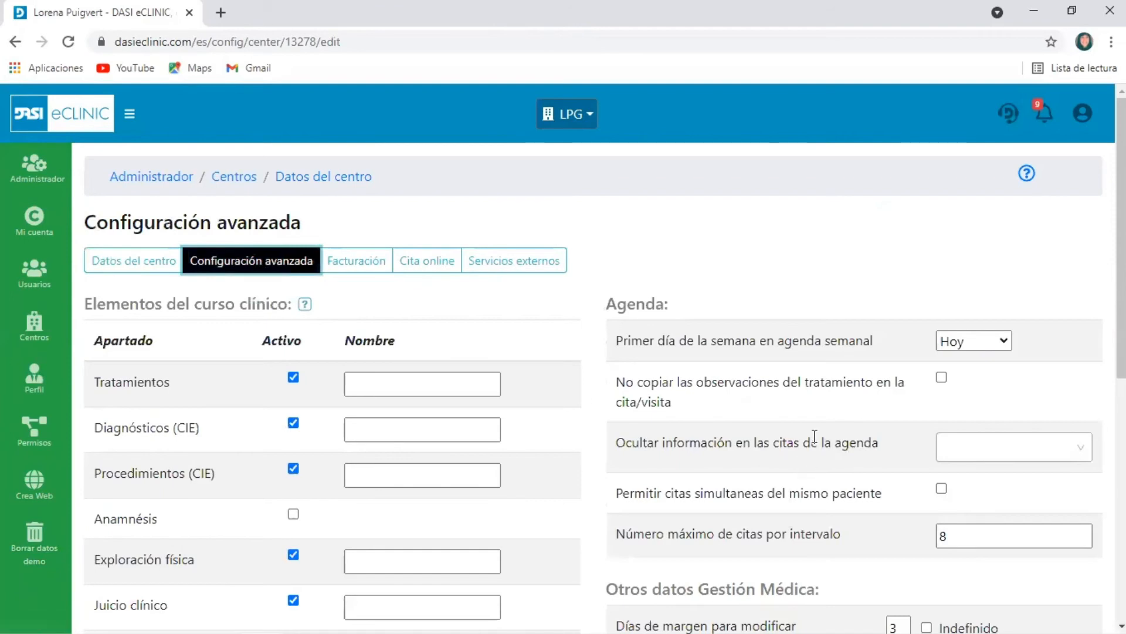
Assign RECORDATORIO_CITA_EJEMPLO as the report template for the patient file in the centre's settings and save
scroll(814, 437, down, 7)
drag(616, 400, 862, 406)
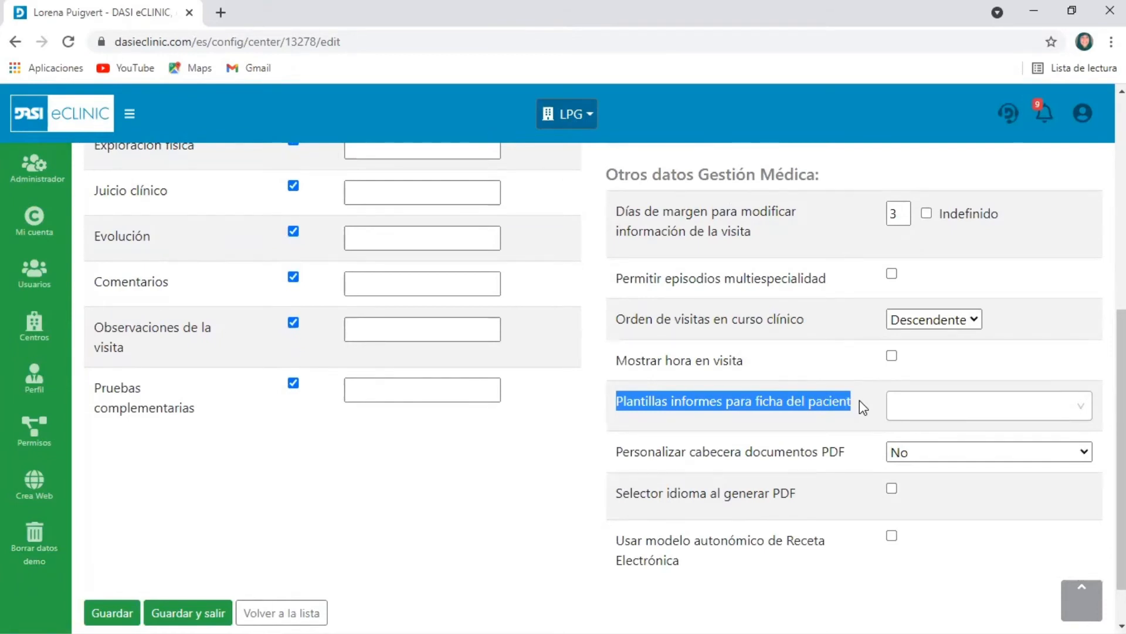
click(967, 408)
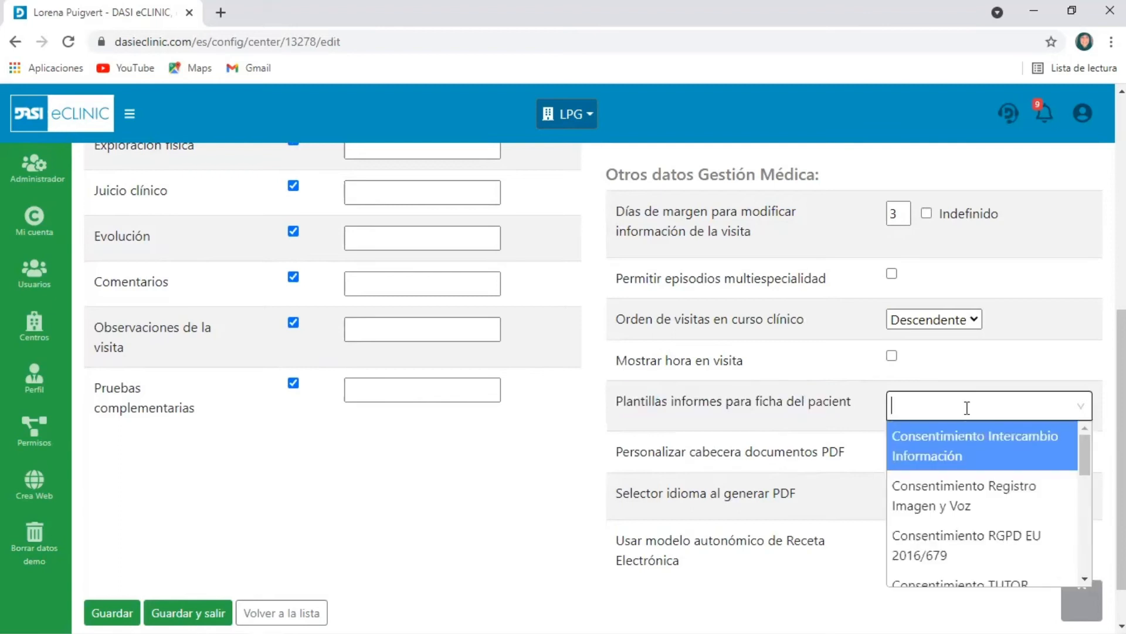
scroll(1031, 487, down, 5)
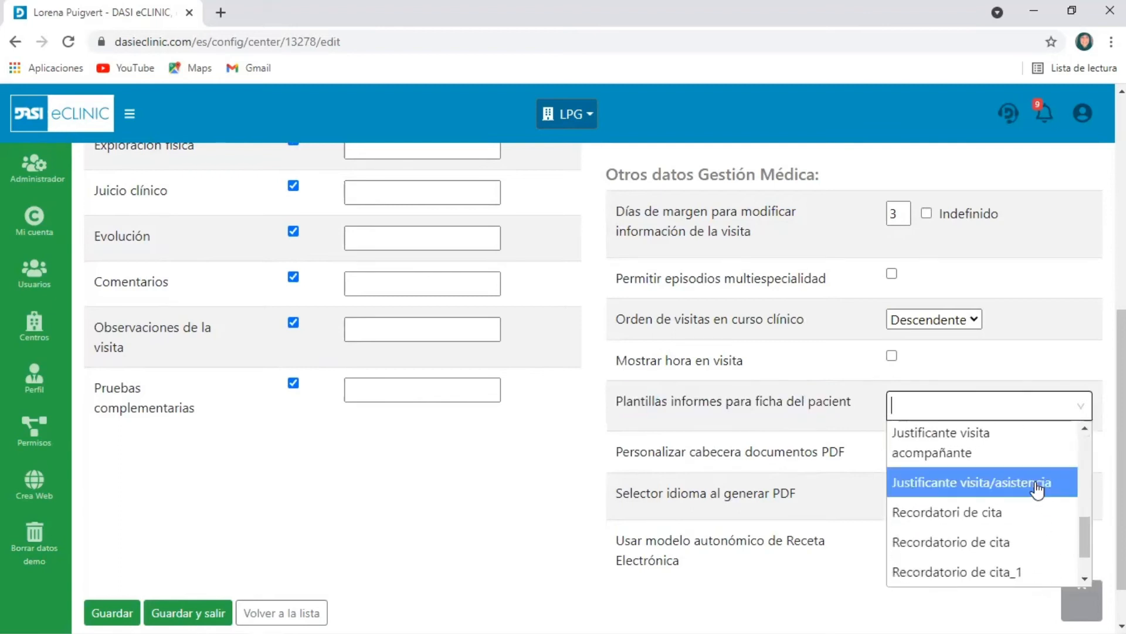
click(1034, 573)
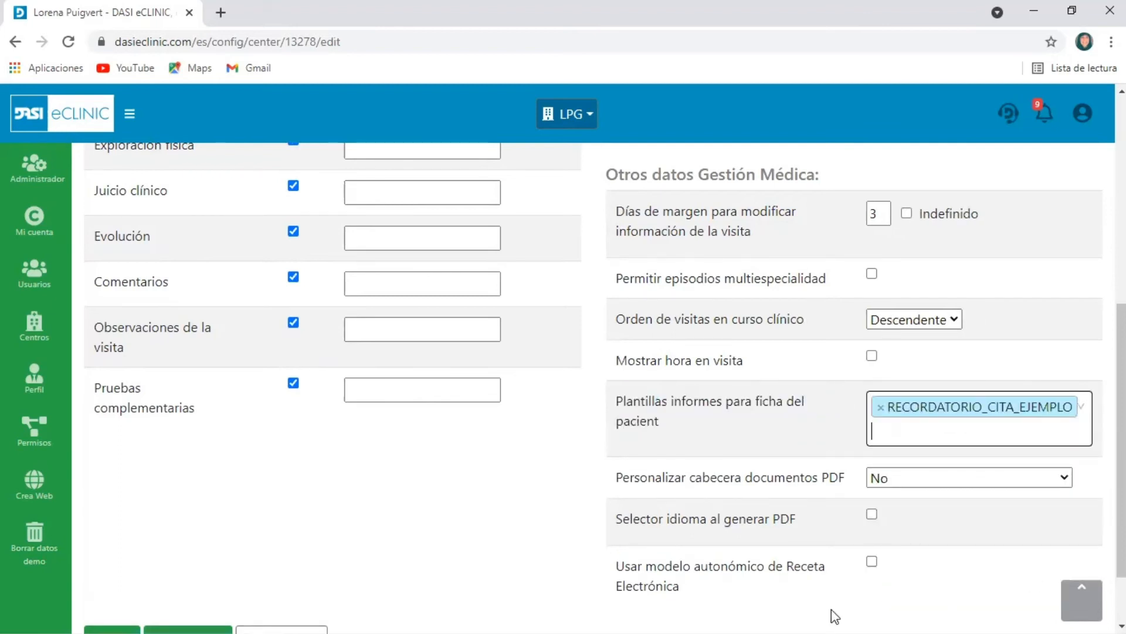
scroll(792, 462, down, 2)
click(121, 556)
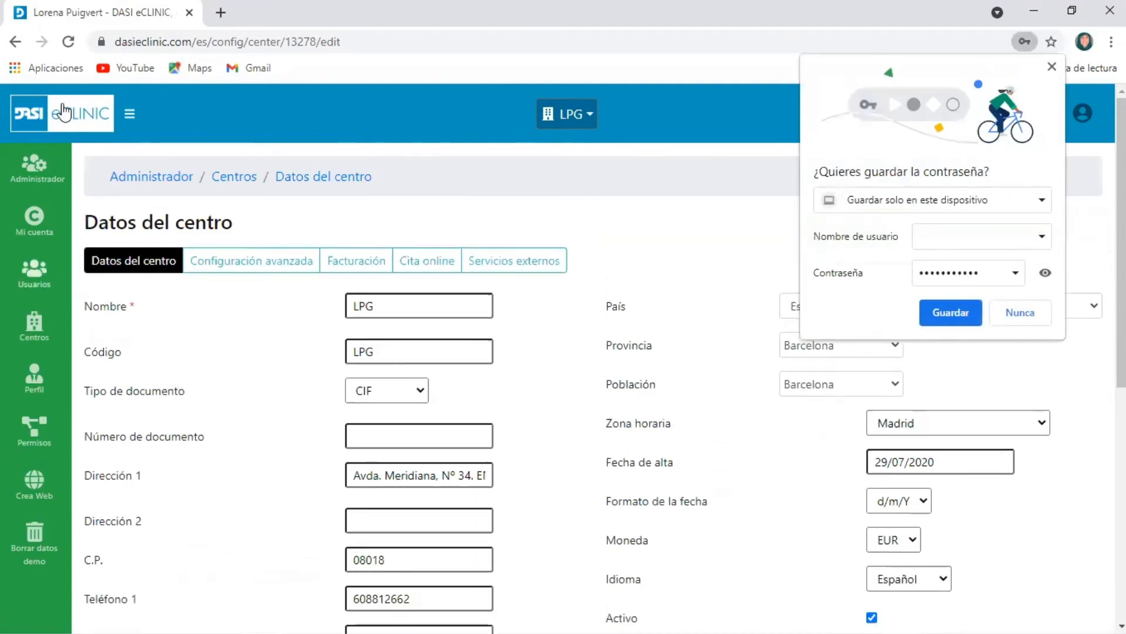
Open the visit of MACM's 09:00 appointment on 05/10/2021 in the clinical agenda and bring up that patient's file
click(37, 166)
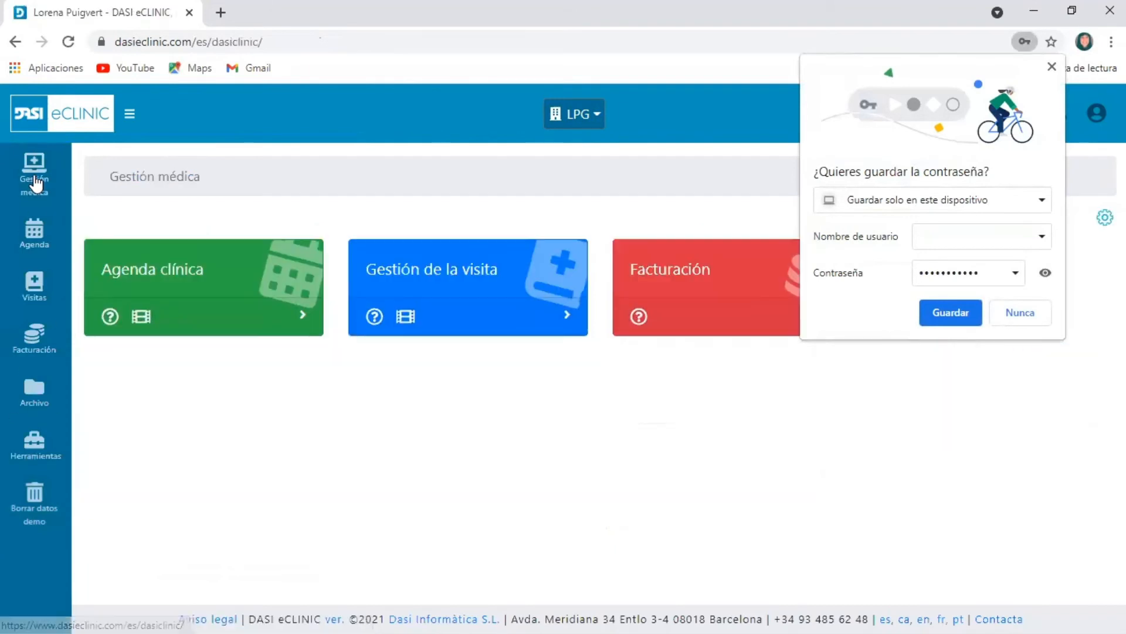
click(125, 268)
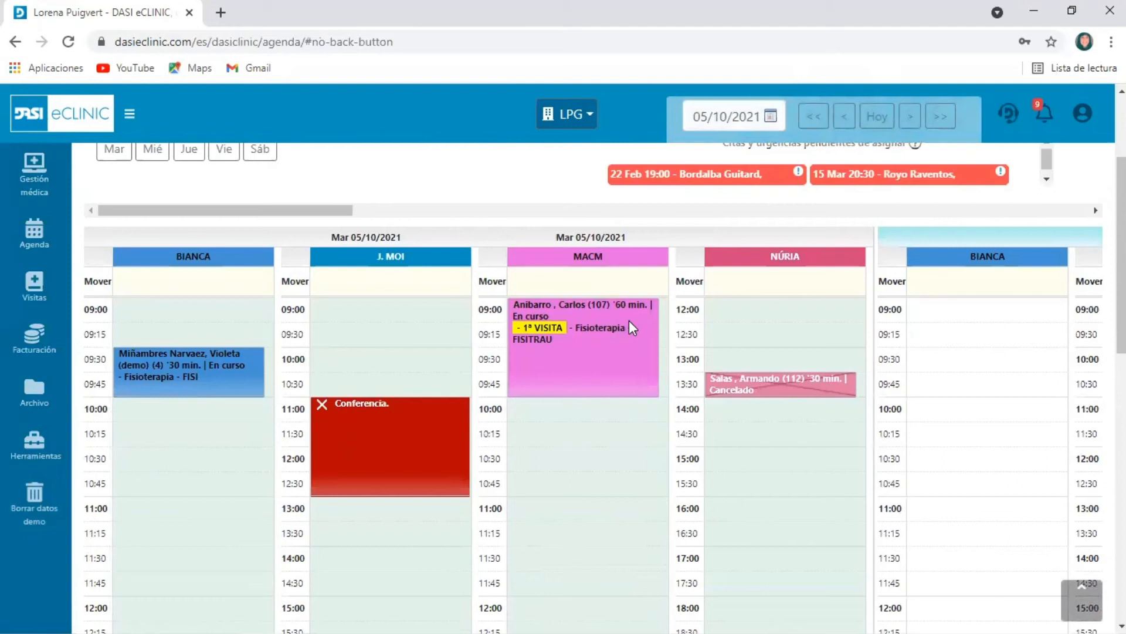
click(629, 320)
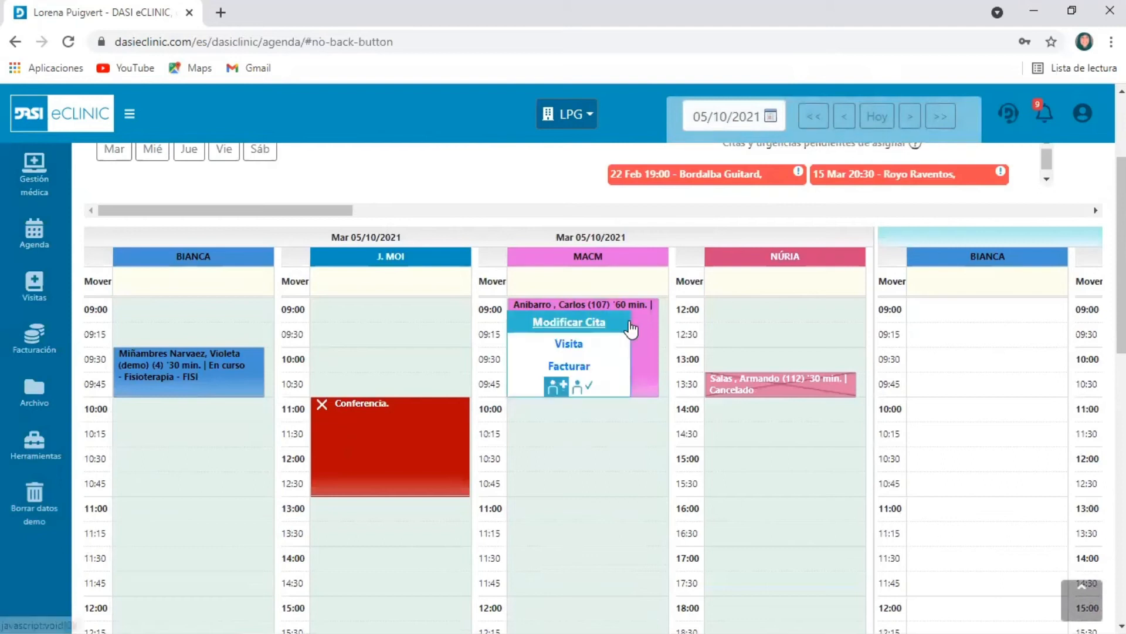
click(575, 347)
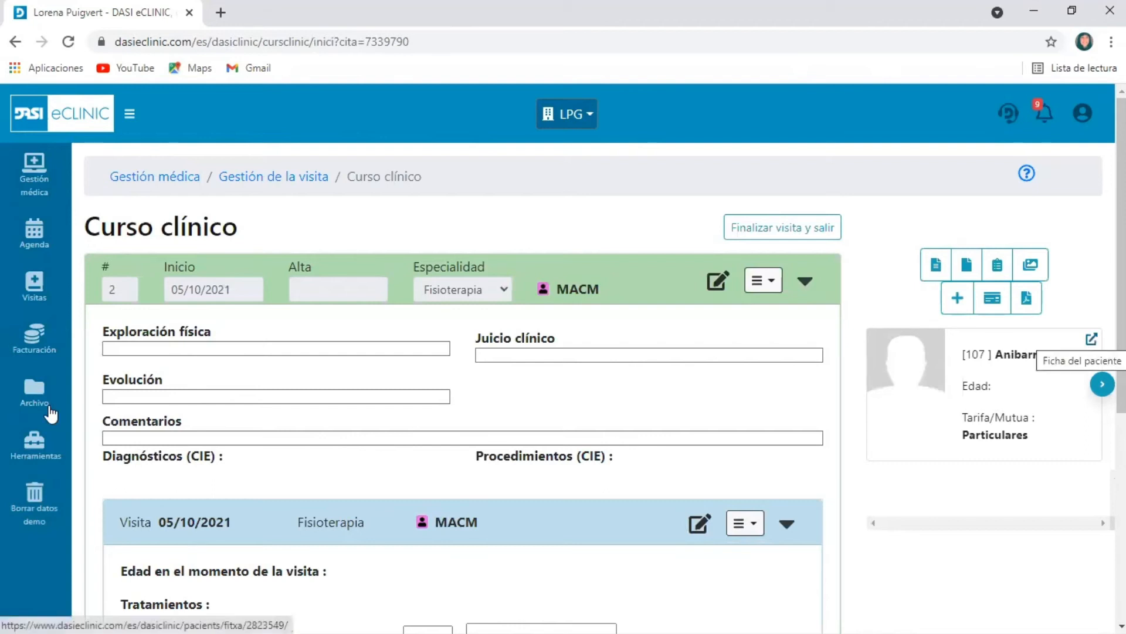
click(37, 396)
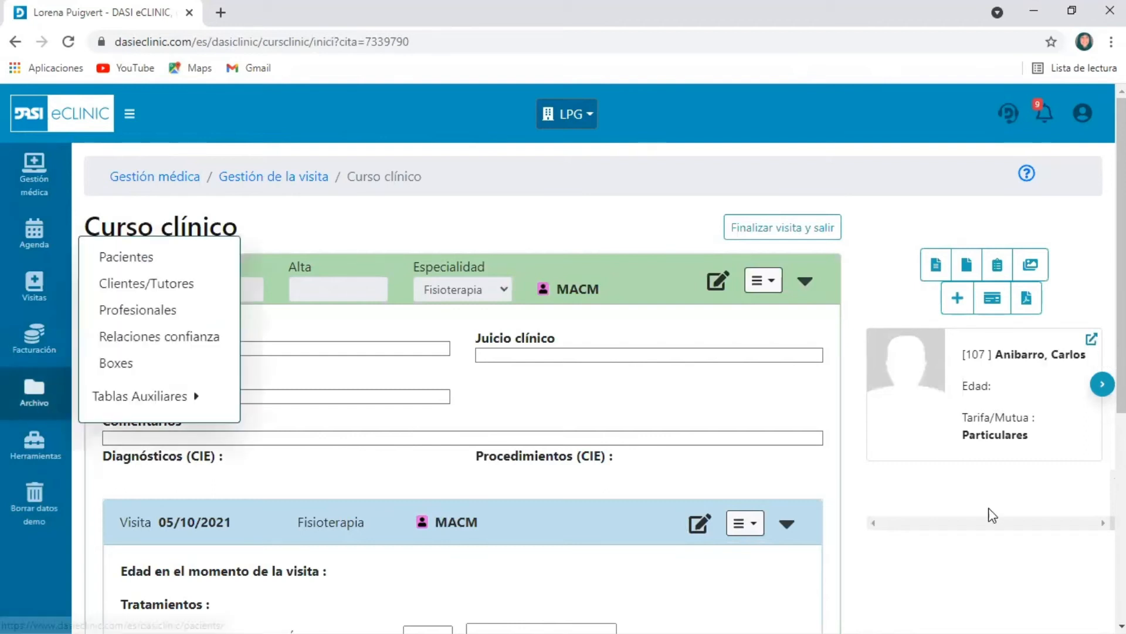
click(1092, 340)
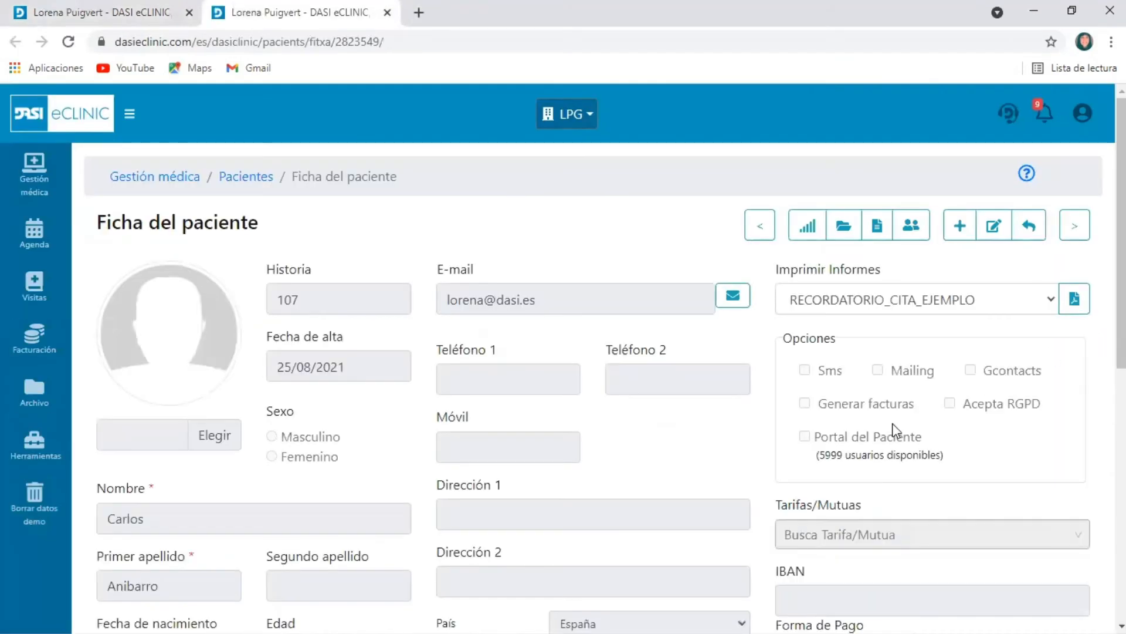
Check the templates offered under Imprimir Informes in the patient file and generate the RECORDATORIO_CITA_EJEMPLO report as a PDF
drag(779, 269, 950, 275)
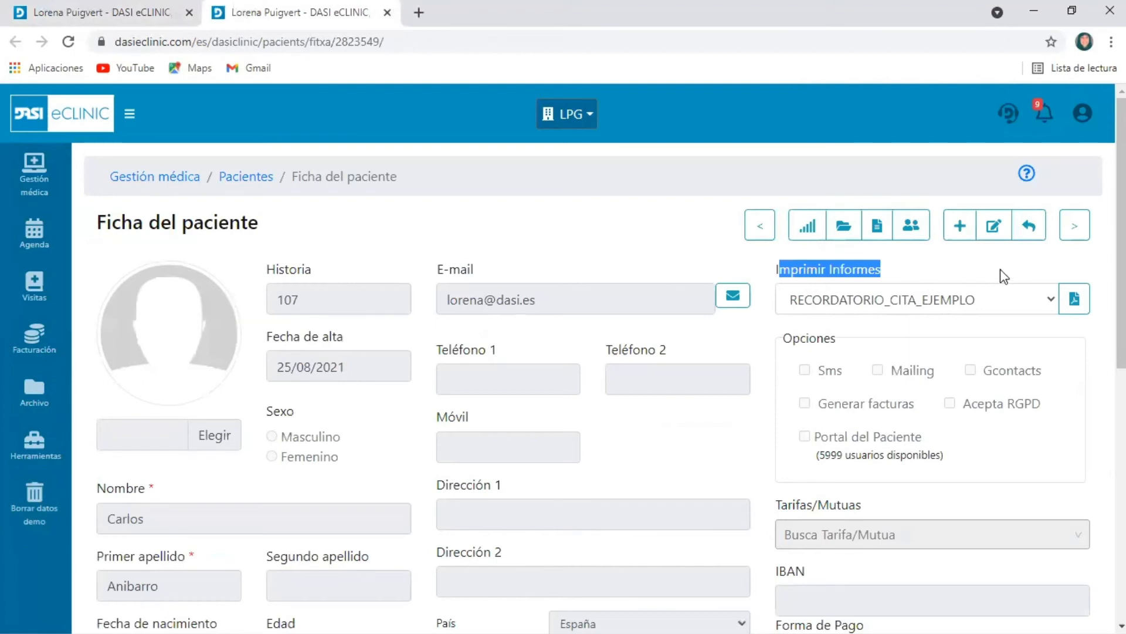
click(1041, 317)
click(1052, 302)
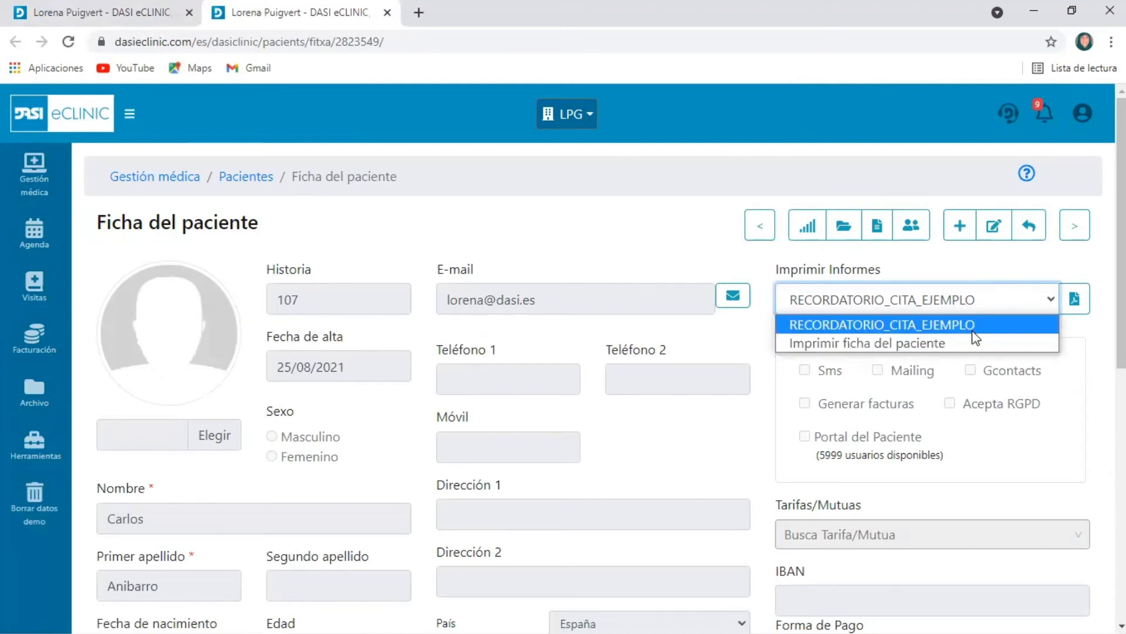
click(1074, 298)
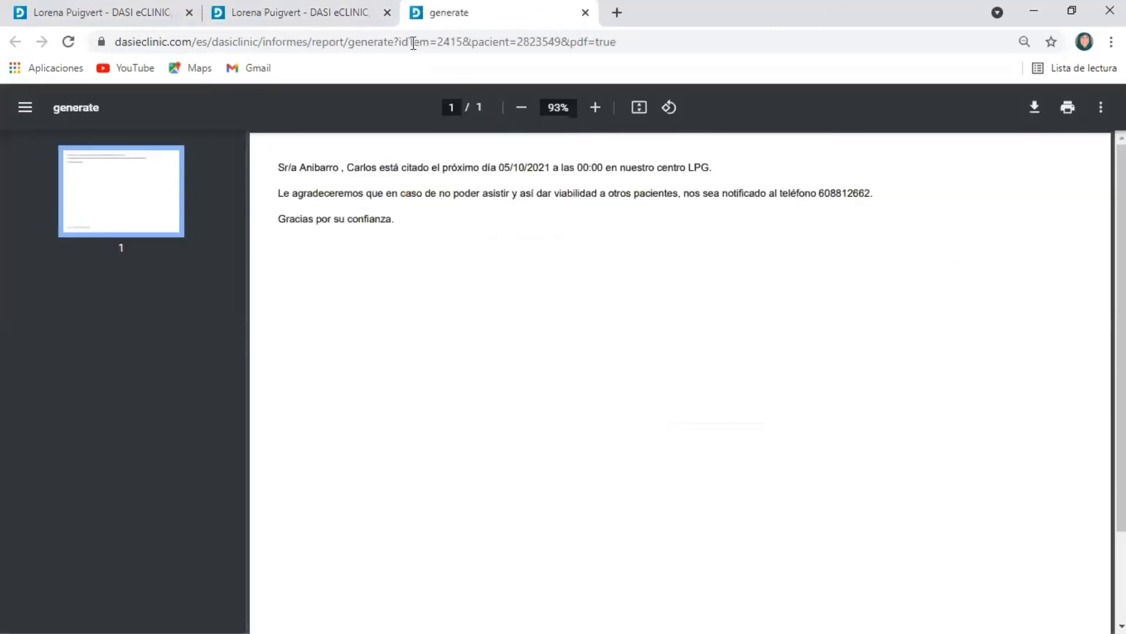
Leave the generated PDF and reopen the LPG centre's advanced configuration from the administrator area
click(356, 29)
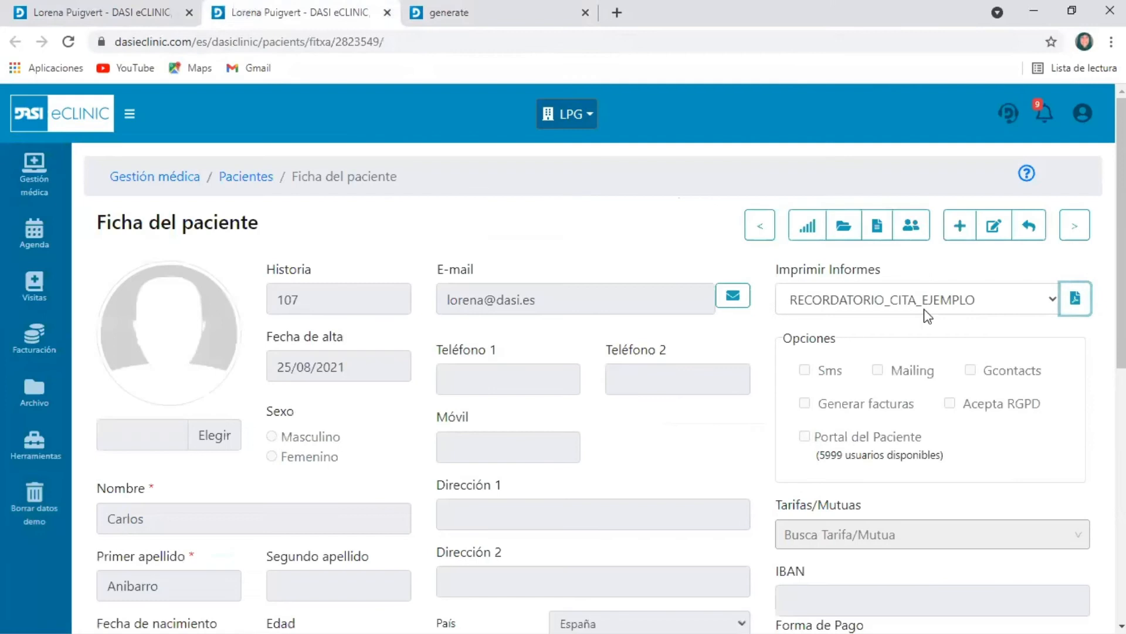
click(1083, 112)
click(1050, 344)
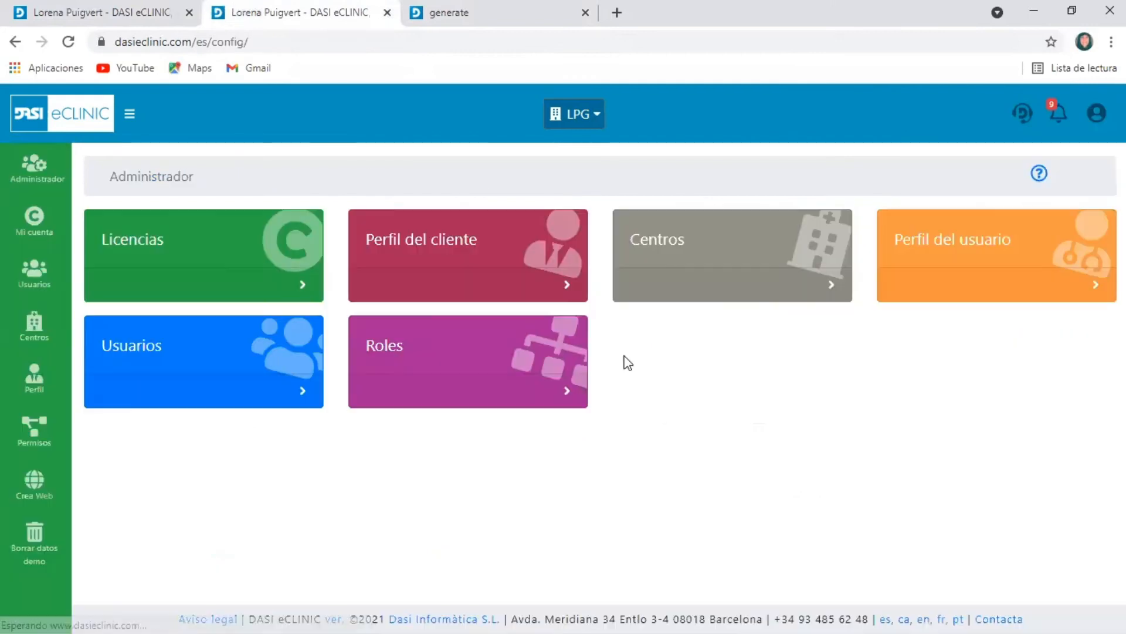
click(655, 244)
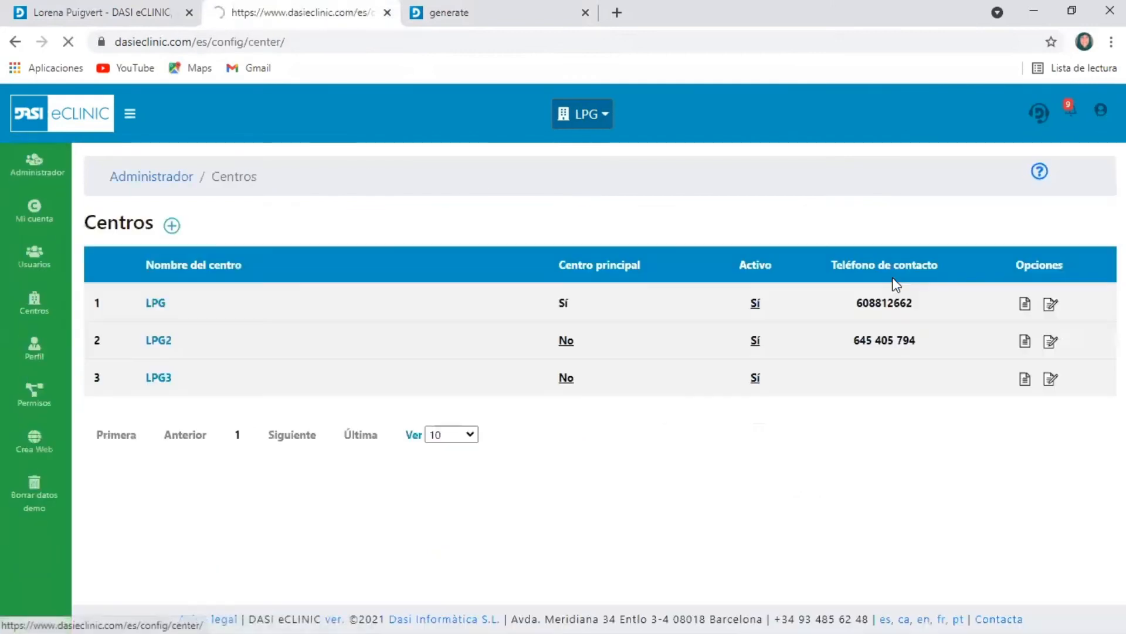
click(1053, 306)
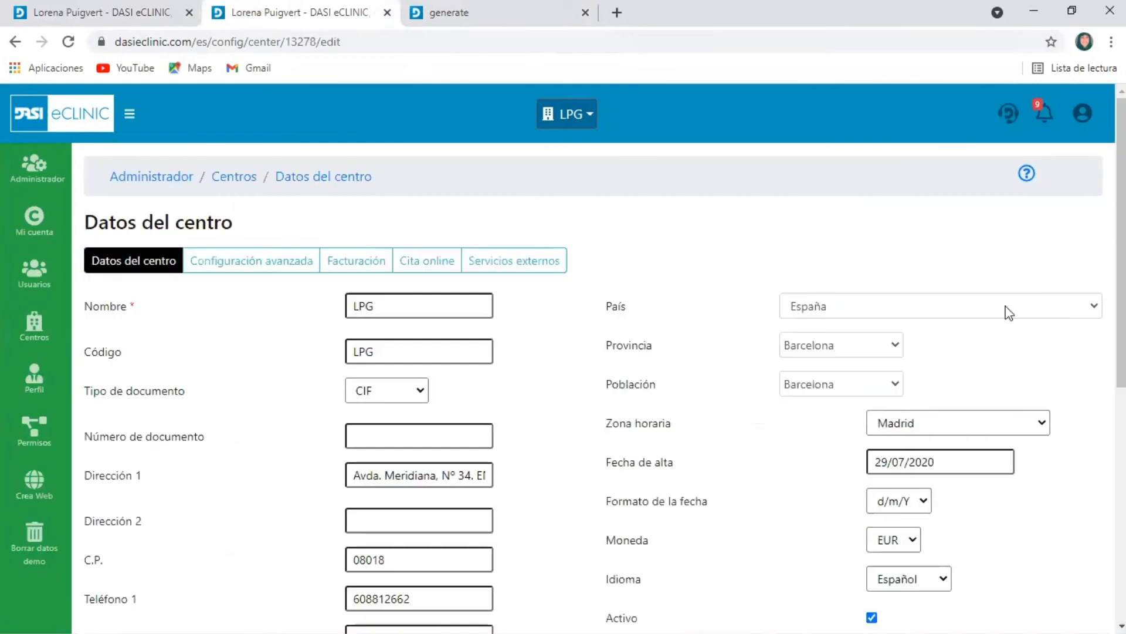
click(235, 259)
Remove RECORDATORIO_CITA_EJEMPLO from the centre's patient file report templates, then save and exit
scroll(854, 440, down, 8)
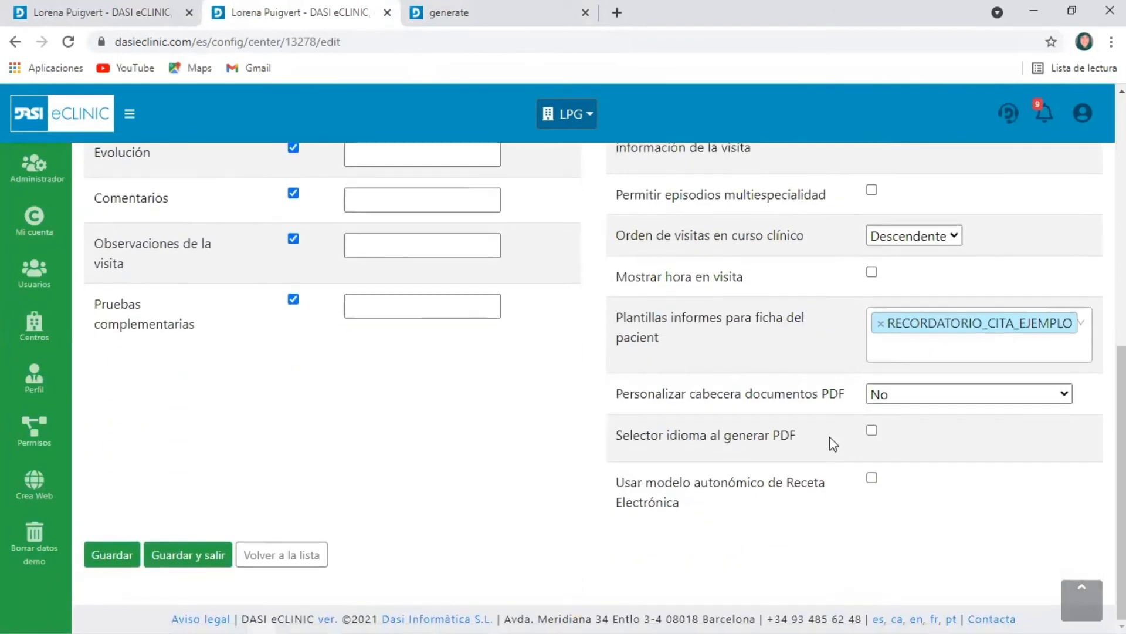
click(1089, 323)
click(880, 323)
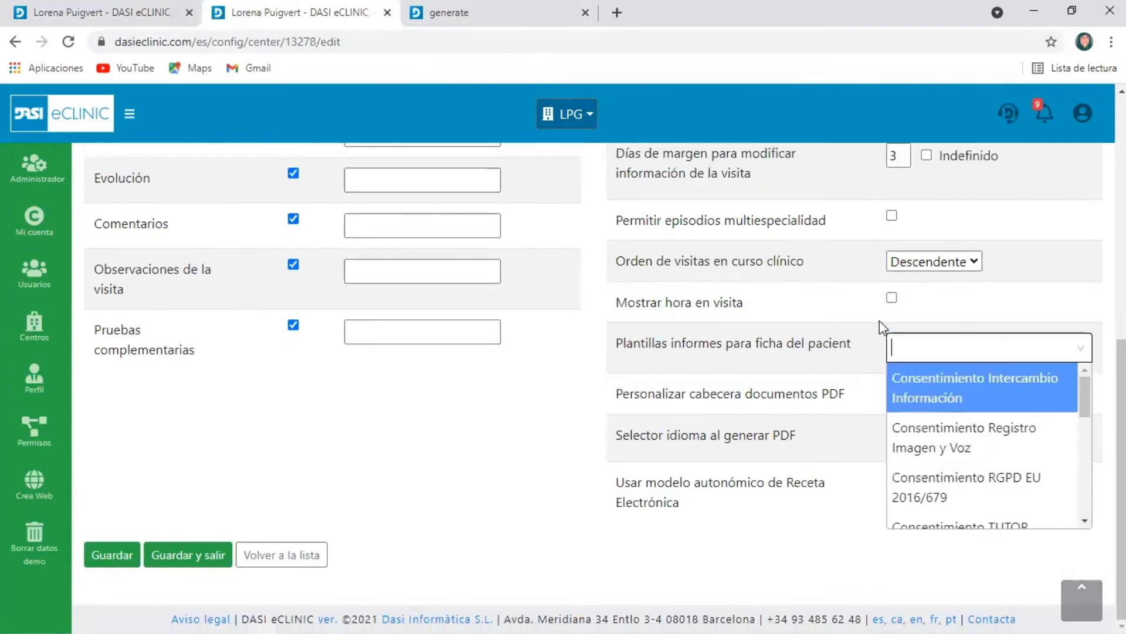
click(974, 340)
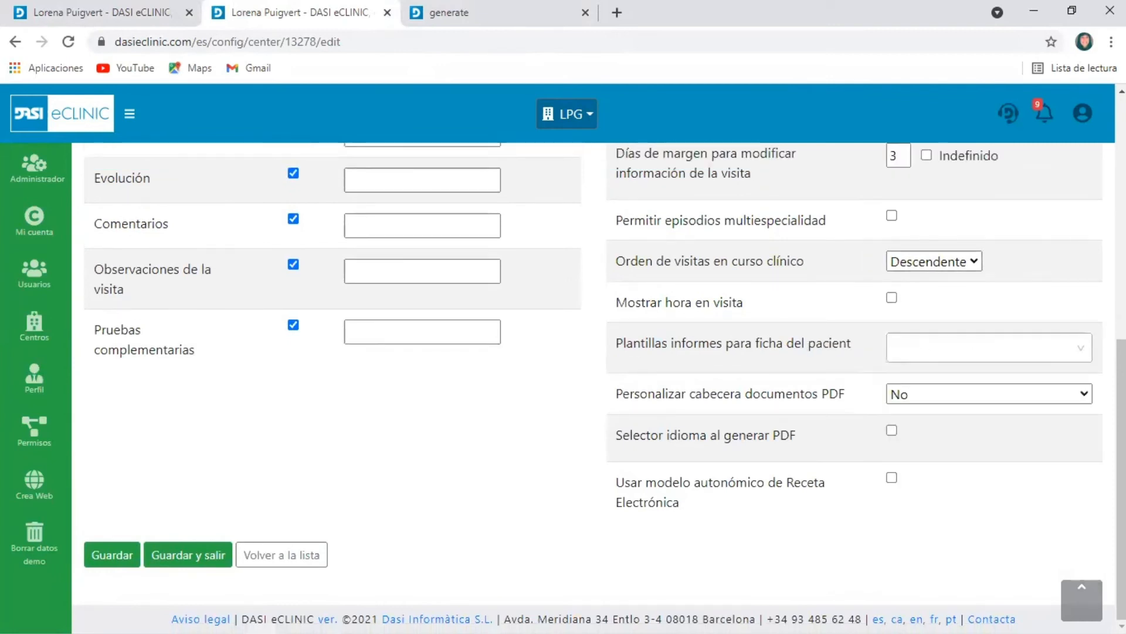
click(178, 555)
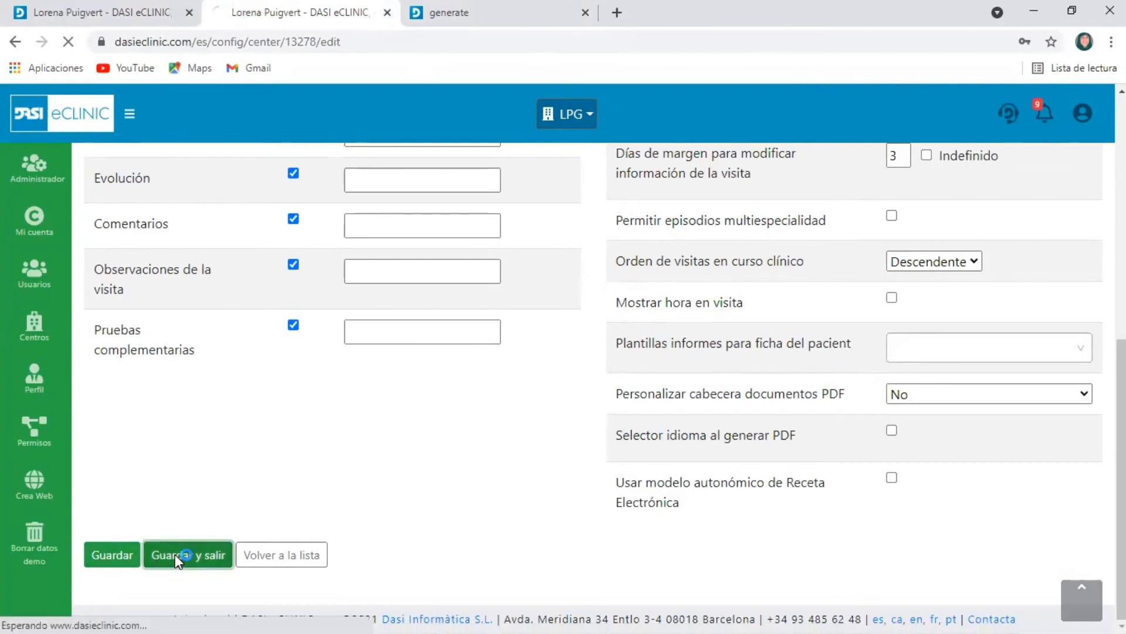
Return to the medical management area and open the clinical agenda in its multi-professional view
click(51, 121)
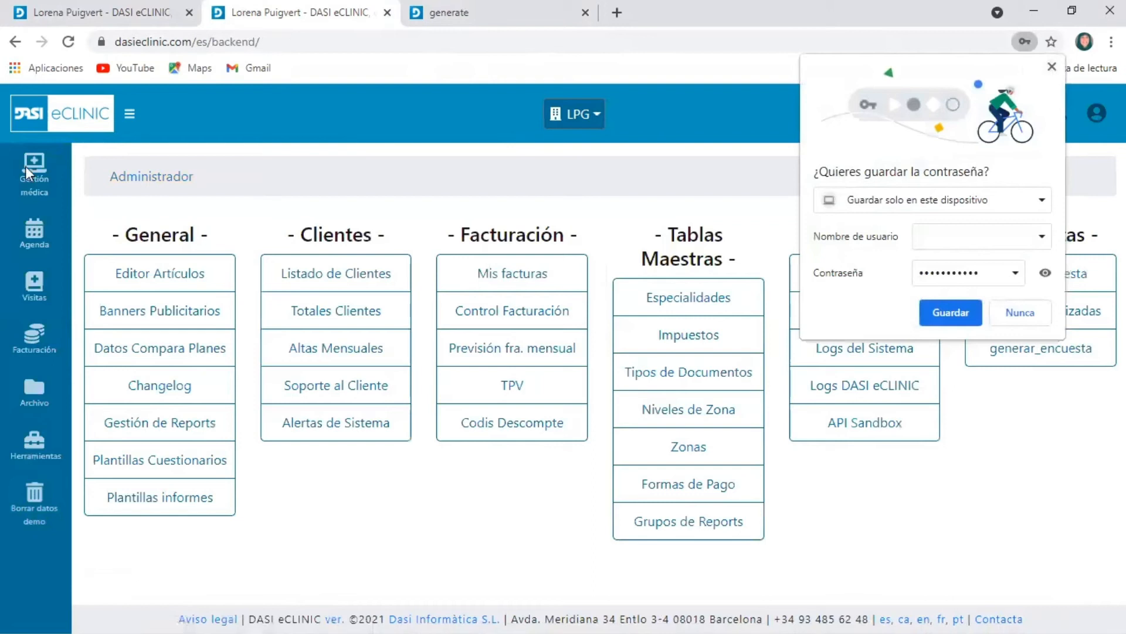
click(26, 171)
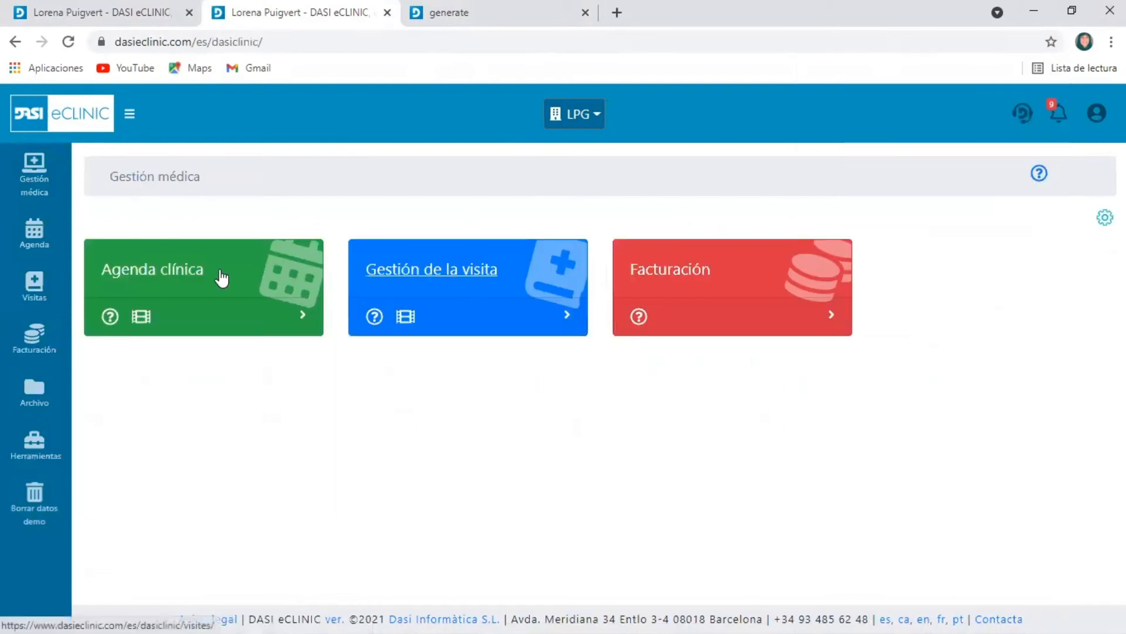
click(244, 283)
scroll(624, 382, down, 4)
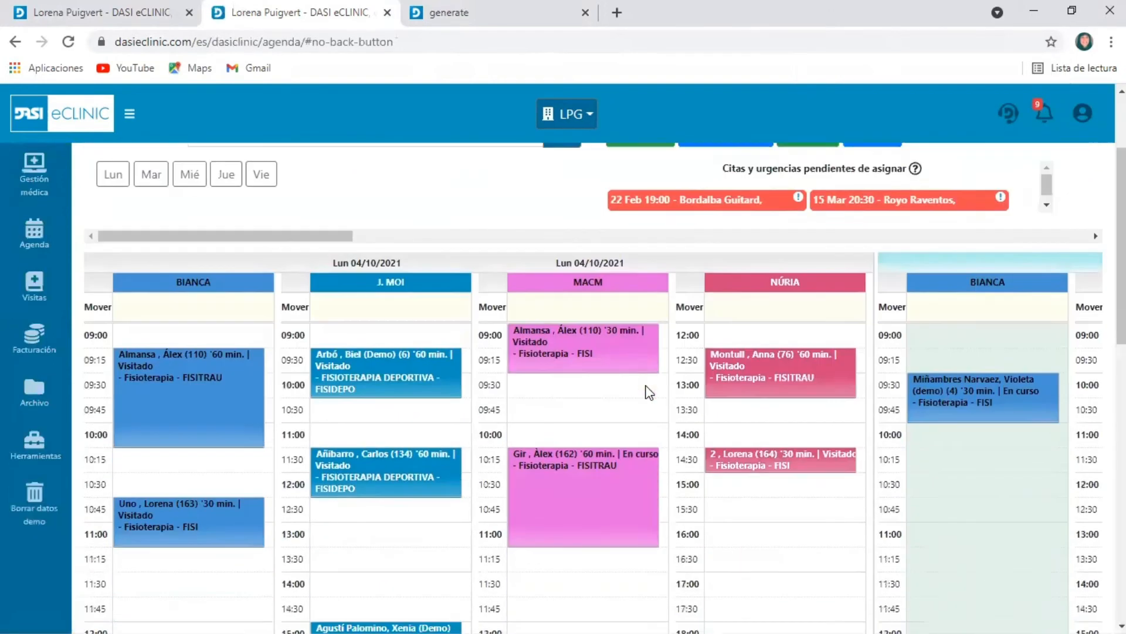
scroll(327, 272, up, 3)
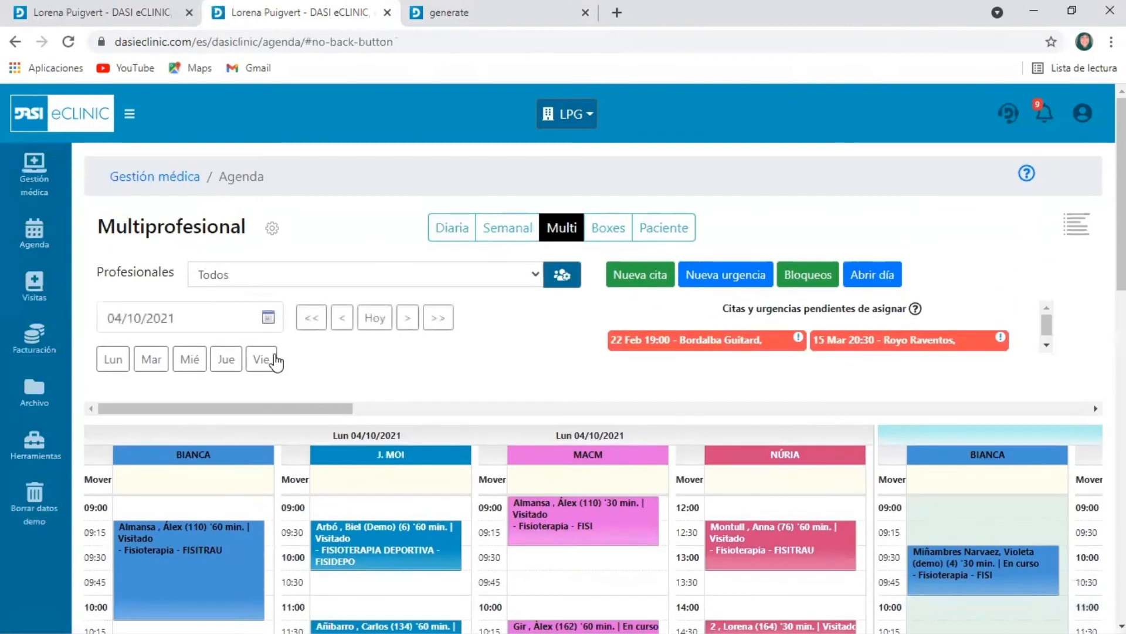
Set the agenda date to 05/10/2021 and open the visit for MACM's 09:00 appointment
click(266, 312)
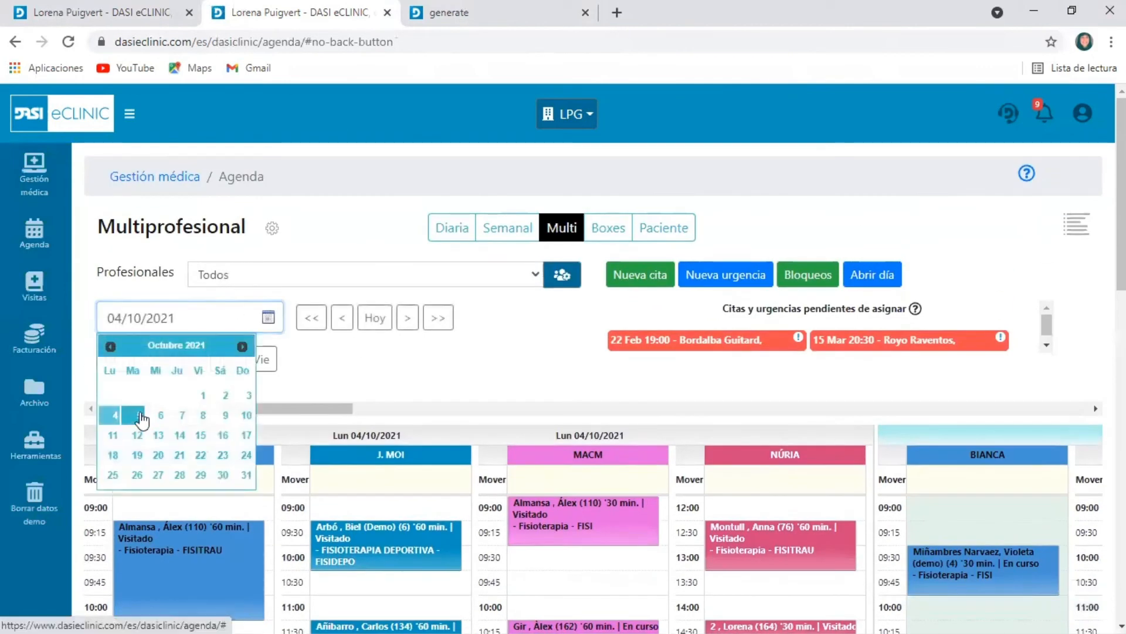
click(141, 418)
scroll(626, 524, down, 3)
mouse_move(636, 383)
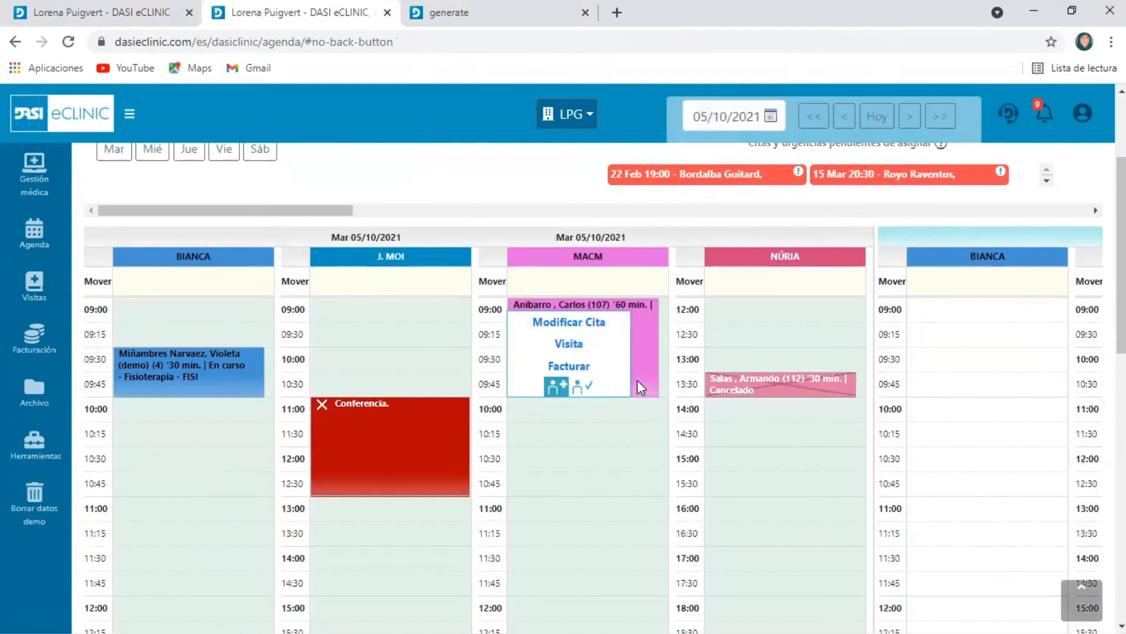
click(567, 349)
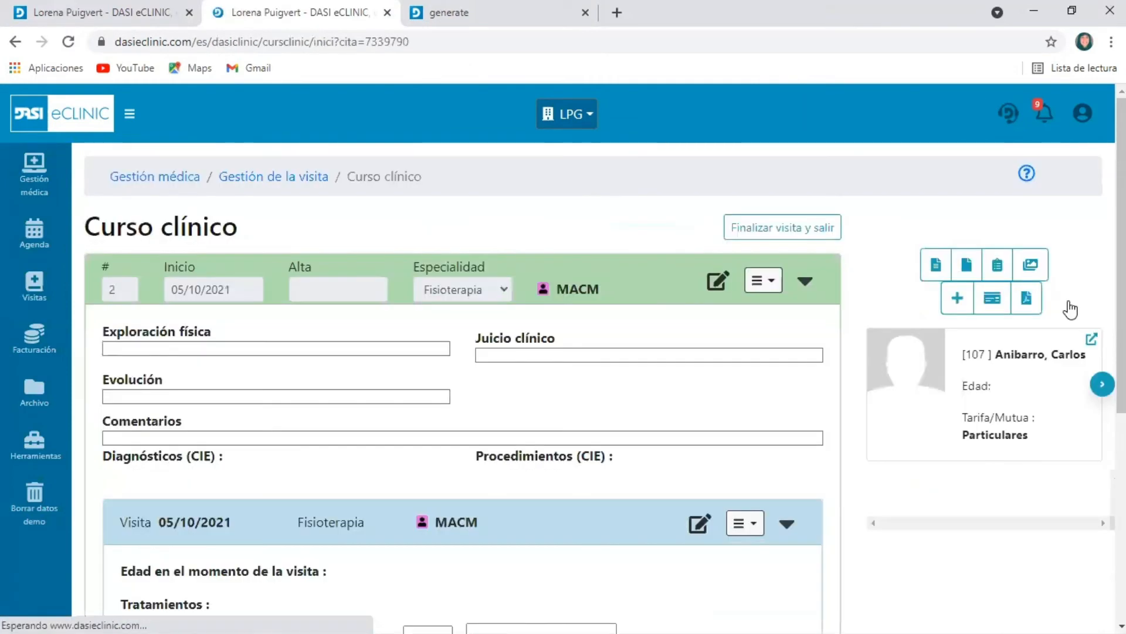
Open the patient's file from the visit, inspect the reports available for printing, and return to the clinical course
click(1092, 339)
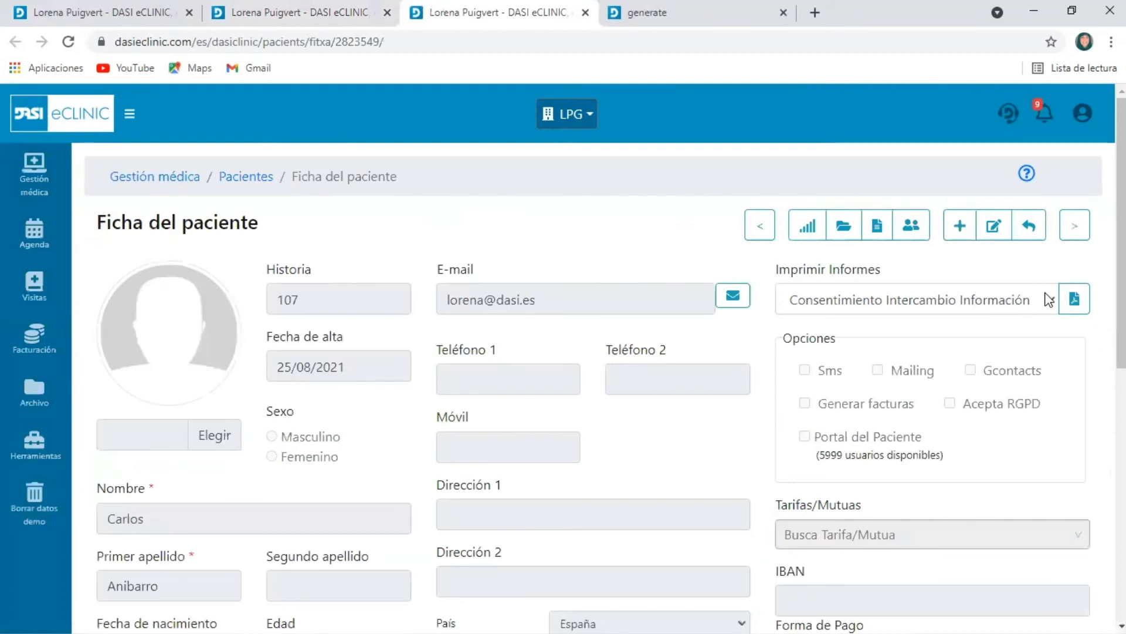
click(1049, 300)
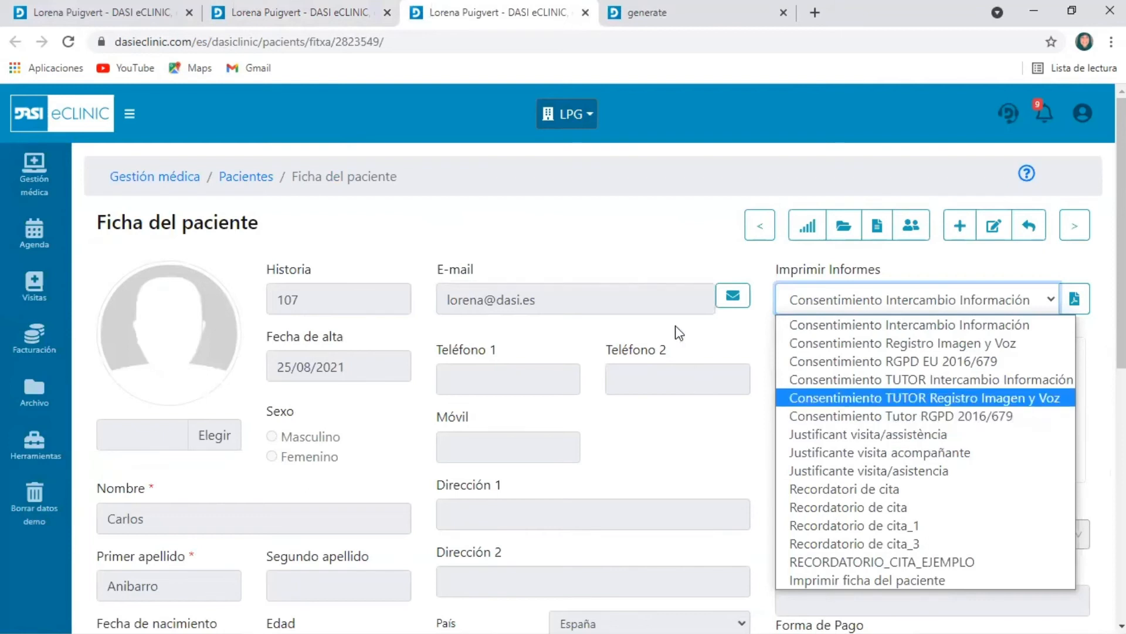
click(660, 259)
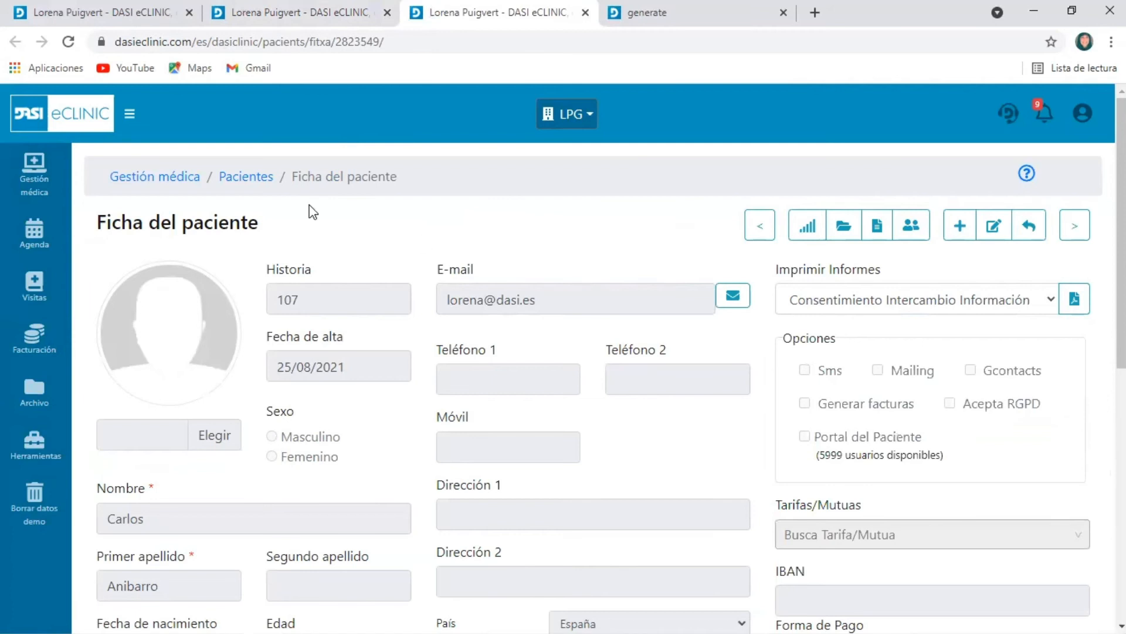
click(438, 27)
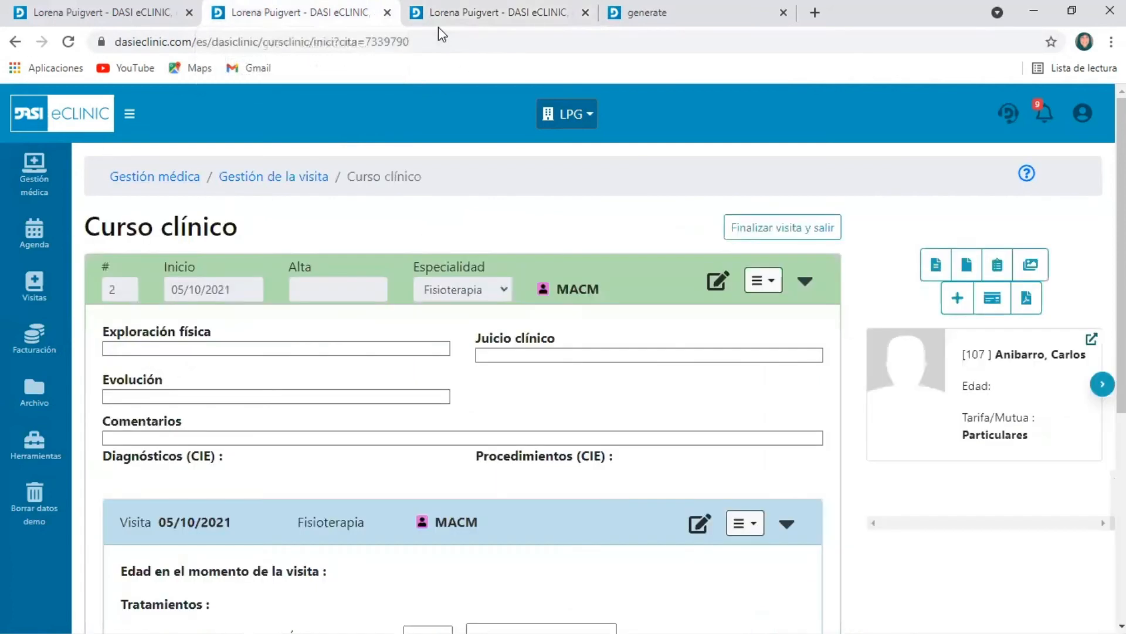
Add a new report to the 05/10/2021 visit from the RECORDATORIO_CITA_EJEMPLO template, save and exit, and check it under Datos complementarios
scroll(772, 517, down, 3)
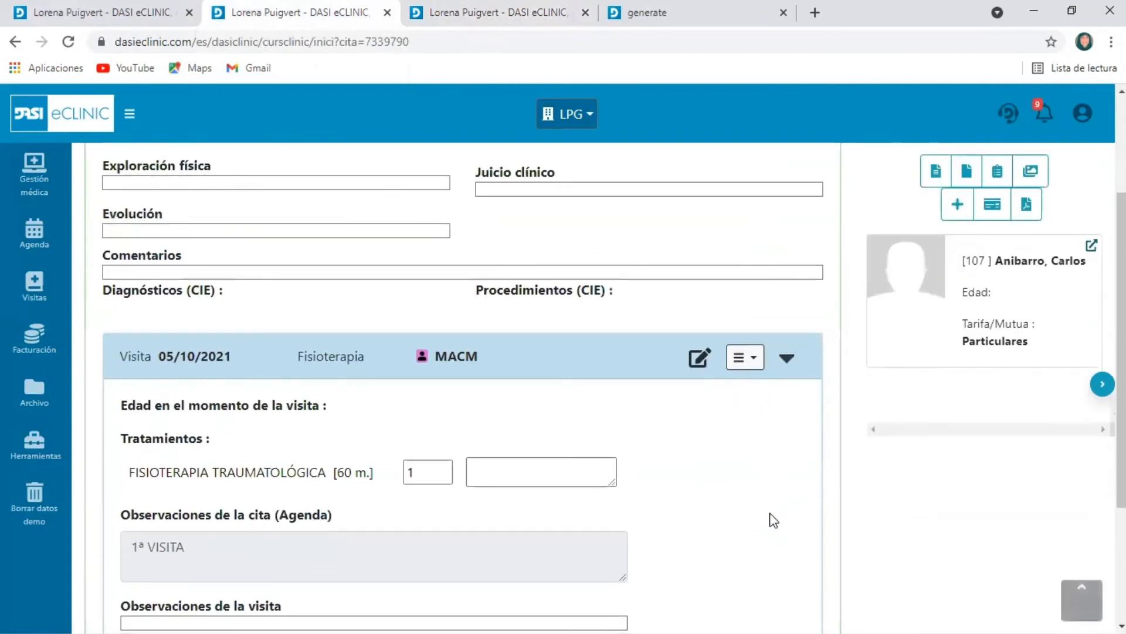
scroll(765, 501, down, 2)
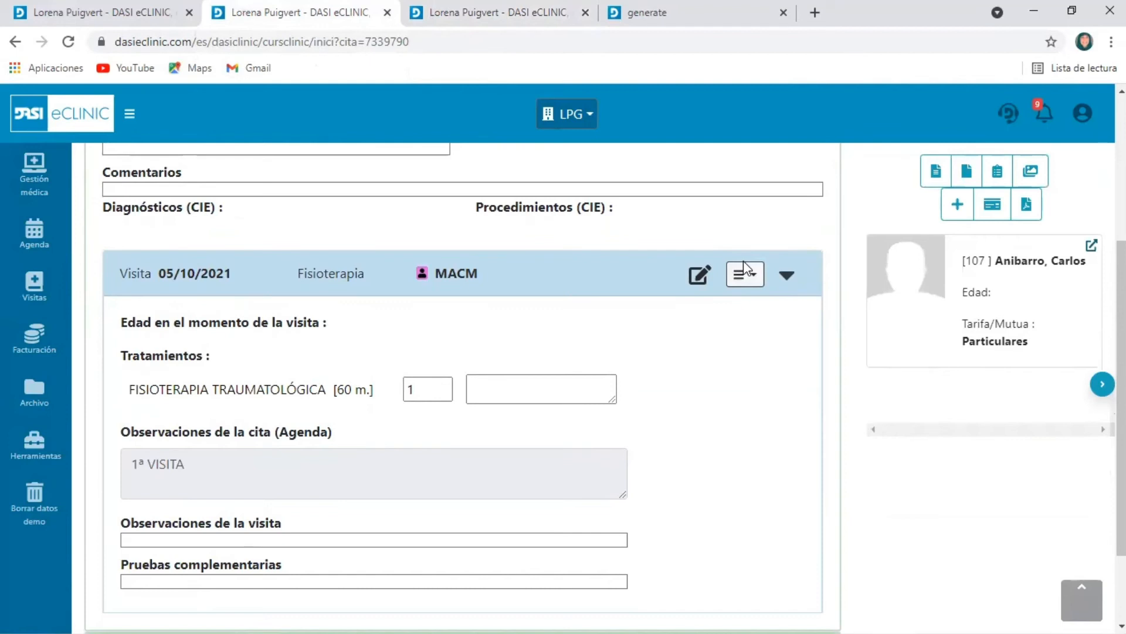
click(750, 278)
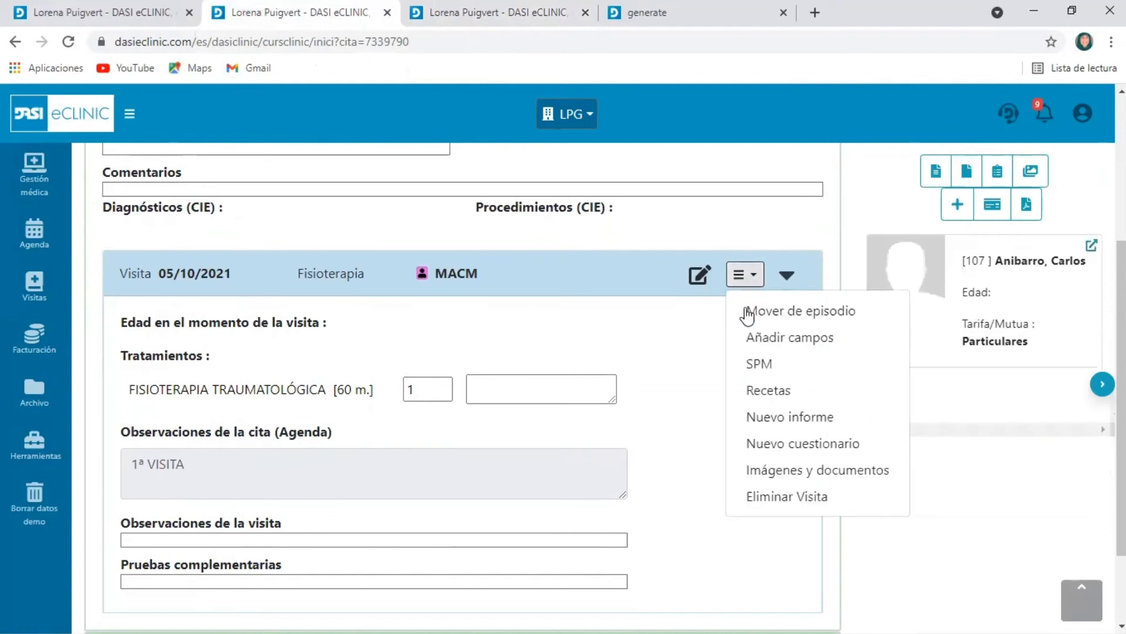
click(783, 417)
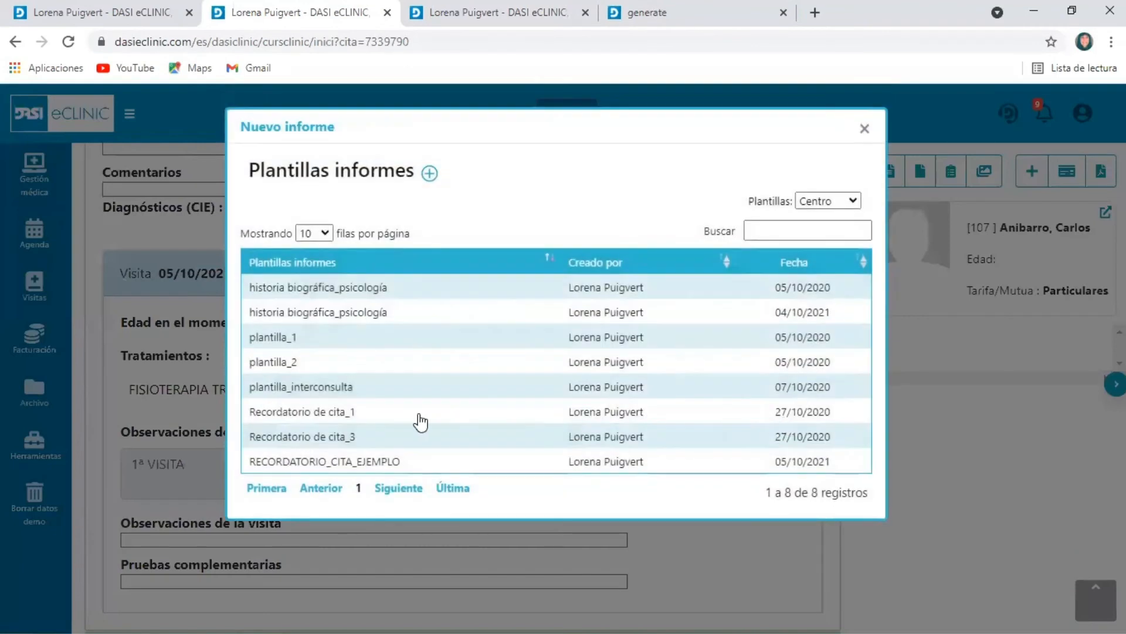
click(374, 461)
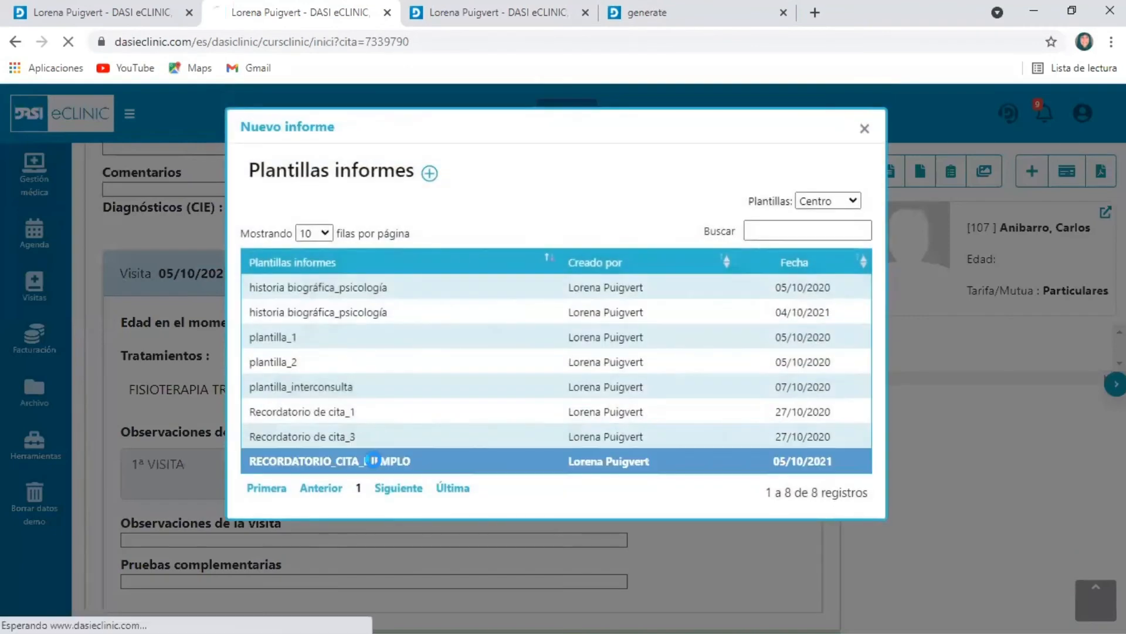
scroll(521, 442, down, 6)
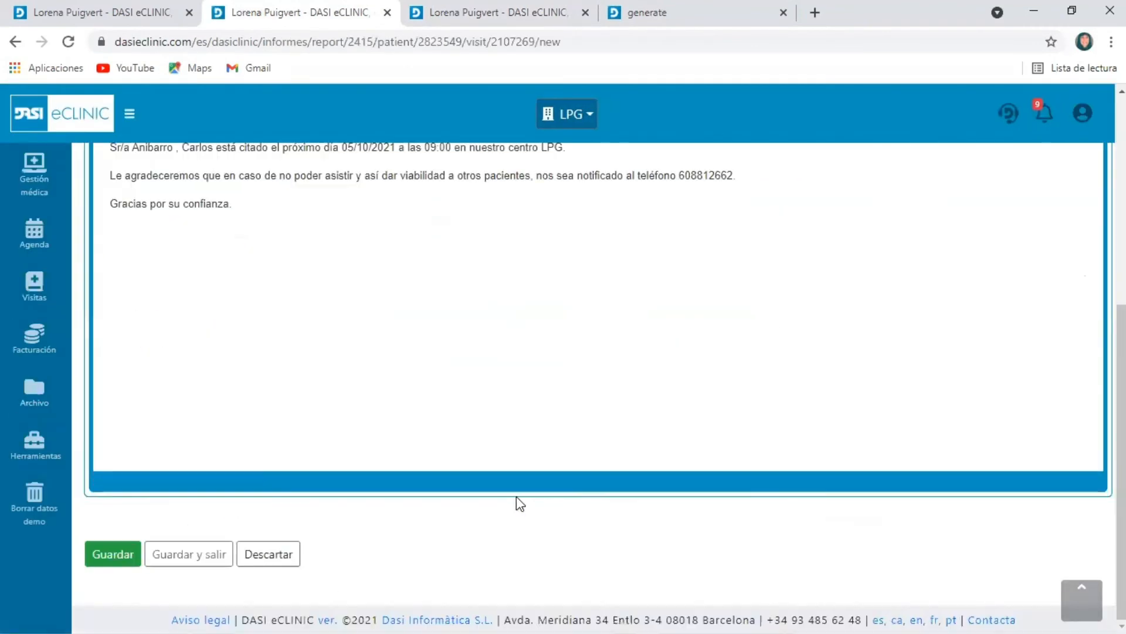
click(214, 557)
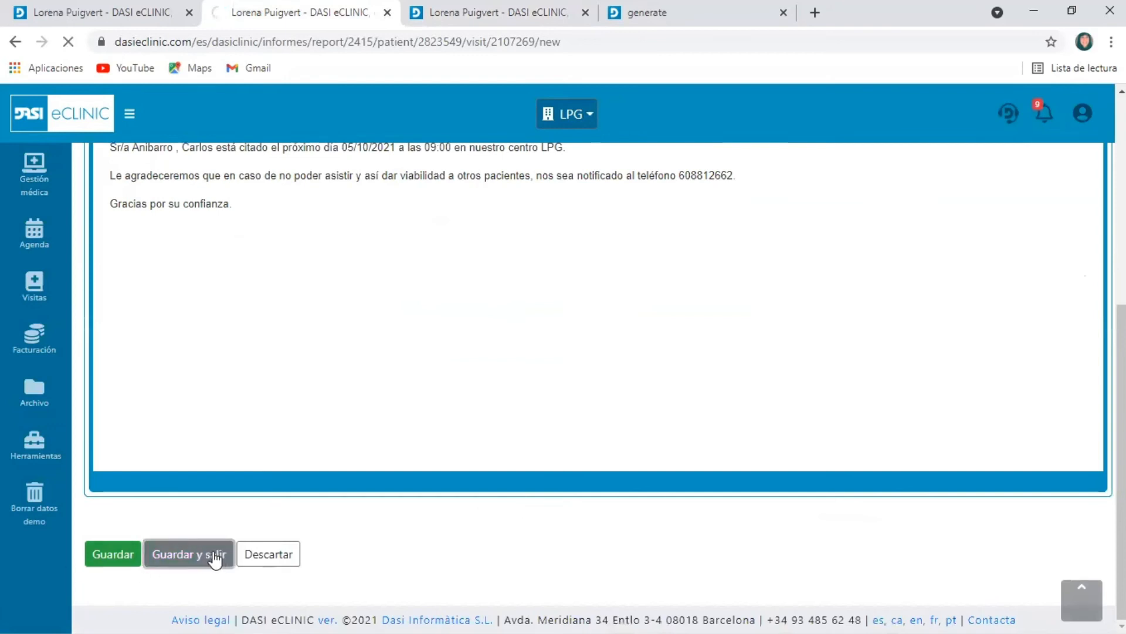
scroll(779, 455, down, 6)
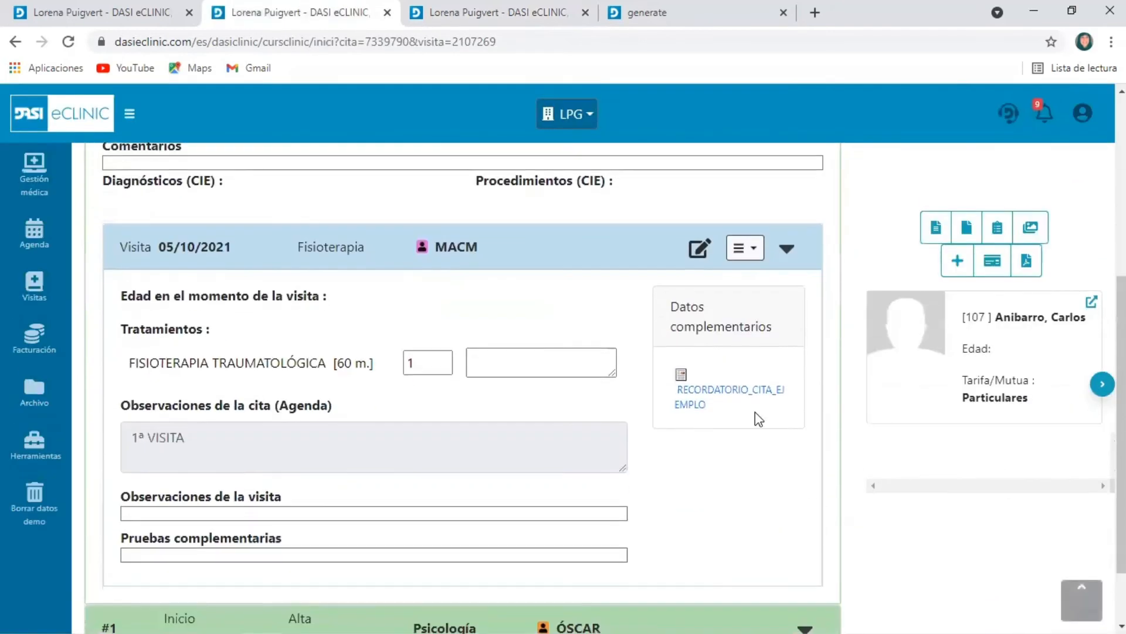
drag(673, 302, 789, 405)
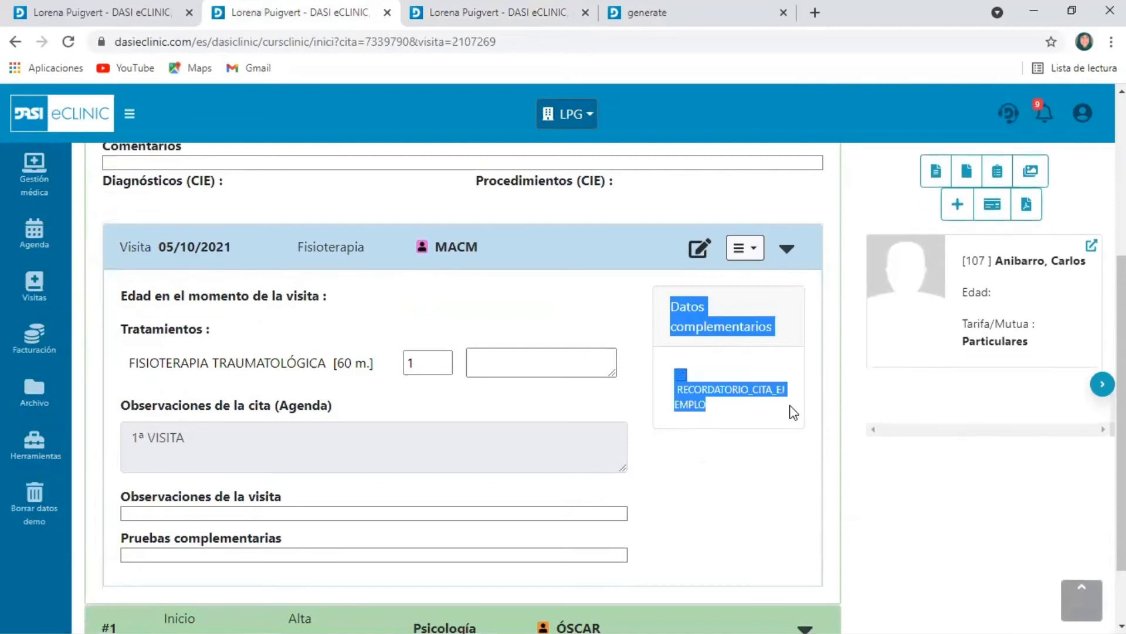
click(749, 430)
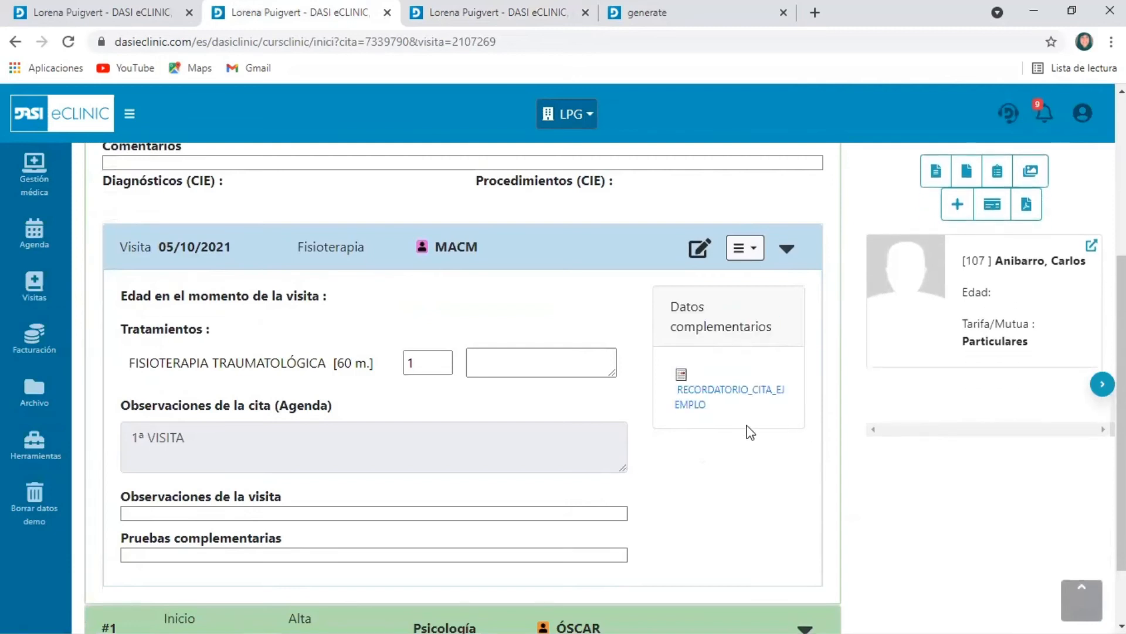
Save and print a medical test request from the Sol. analítica general template, review the generated PDF, and return to the visit
click(753, 251)
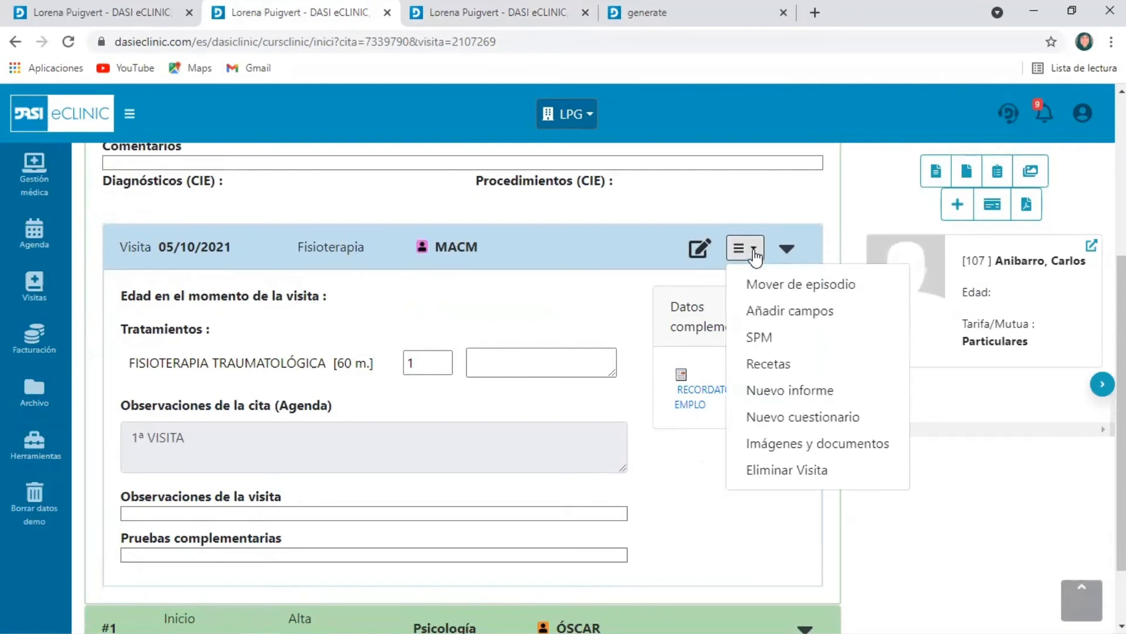
click(759, 338)
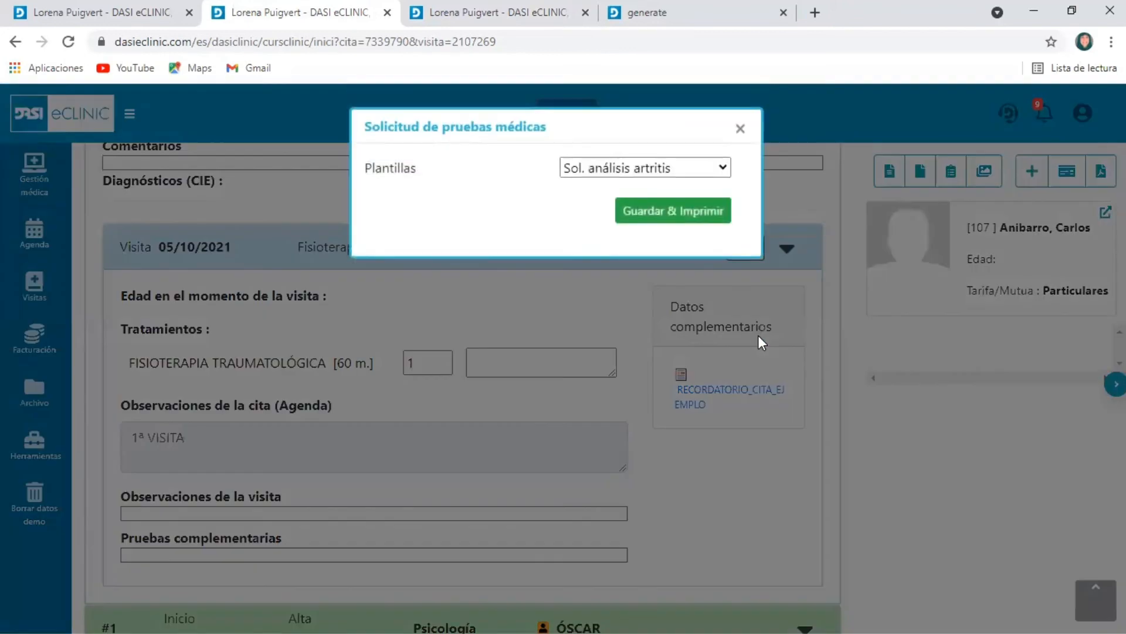
click(716, 169)
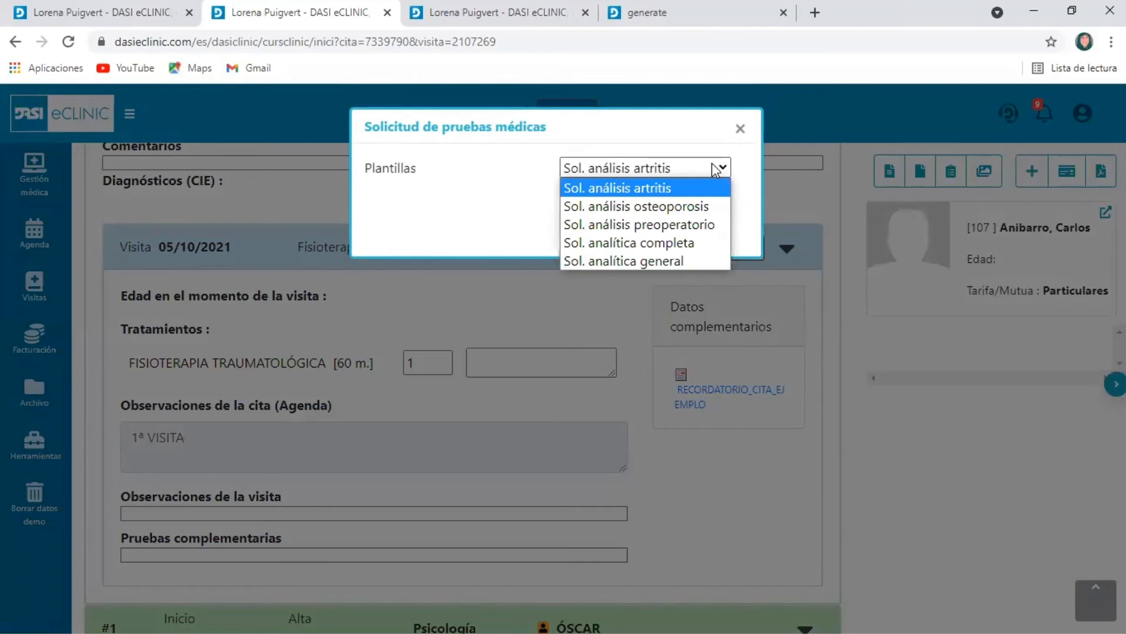
click(684, 259)
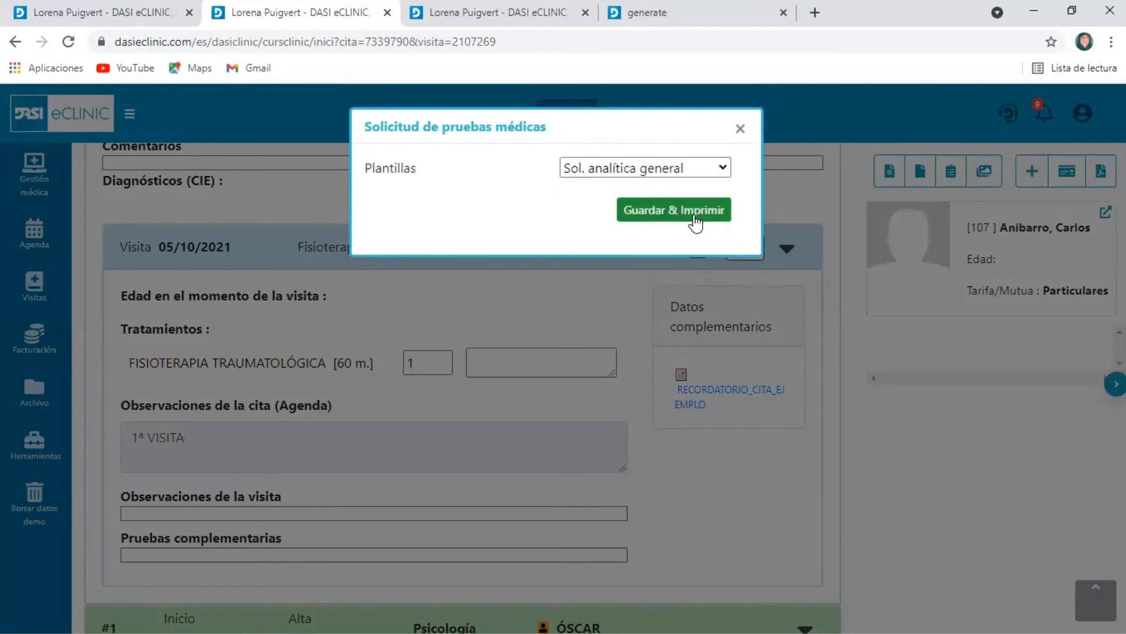
click(694, 216)
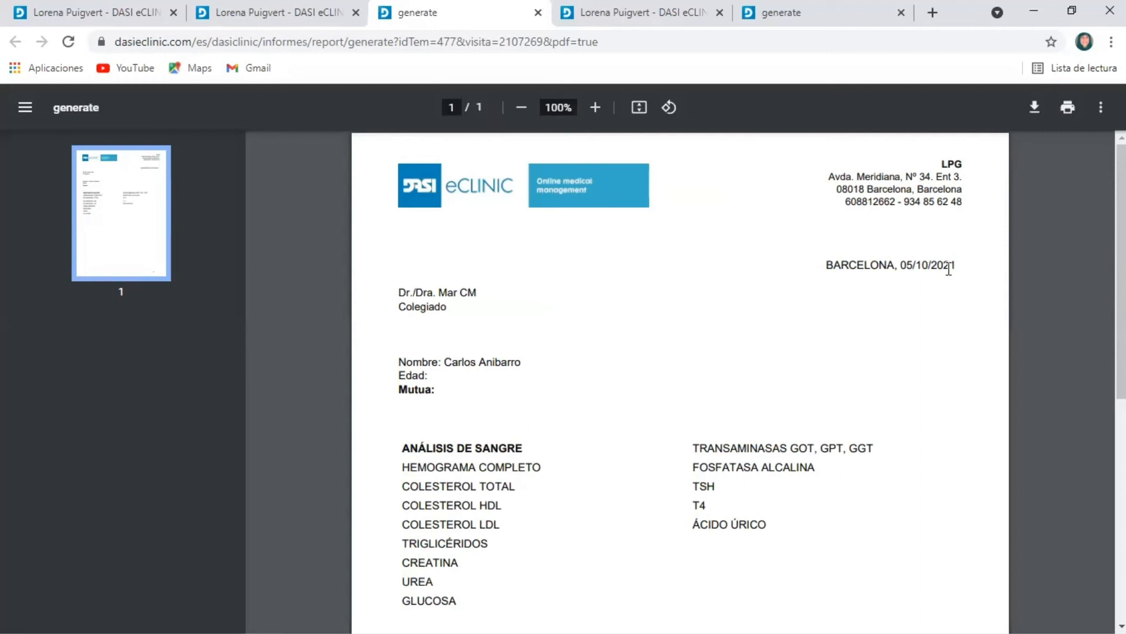
scroll(912, 214, down, 7)
scroll(924, 215, up, 7)
click(265, 26)
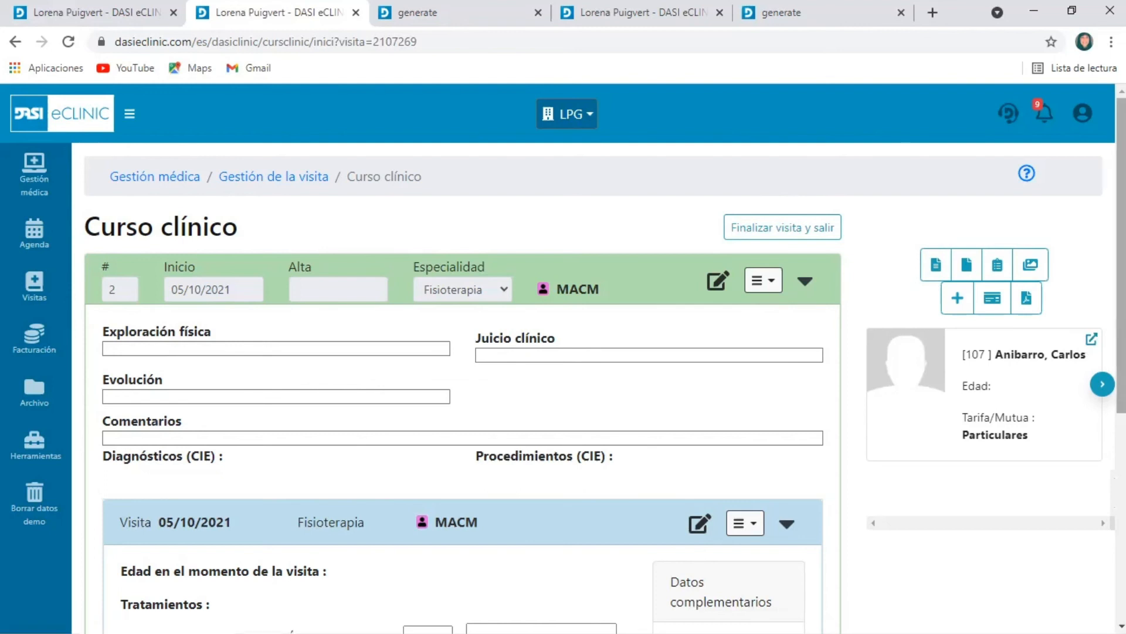
Go to the patients archive and open the patient search
click(30, 399)
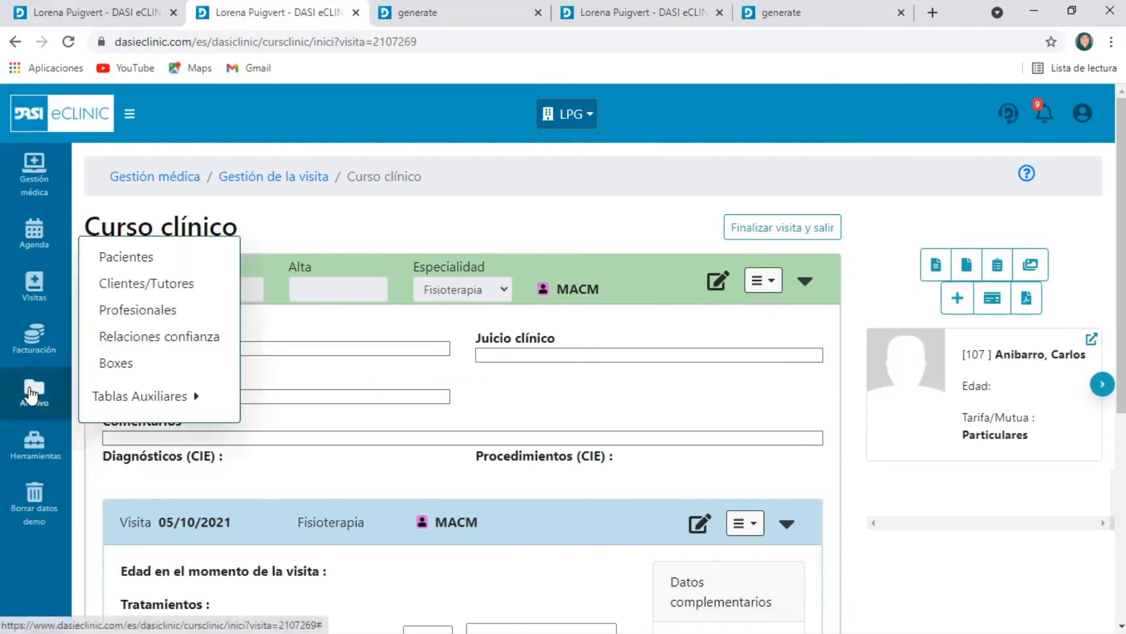
click(163, 259)
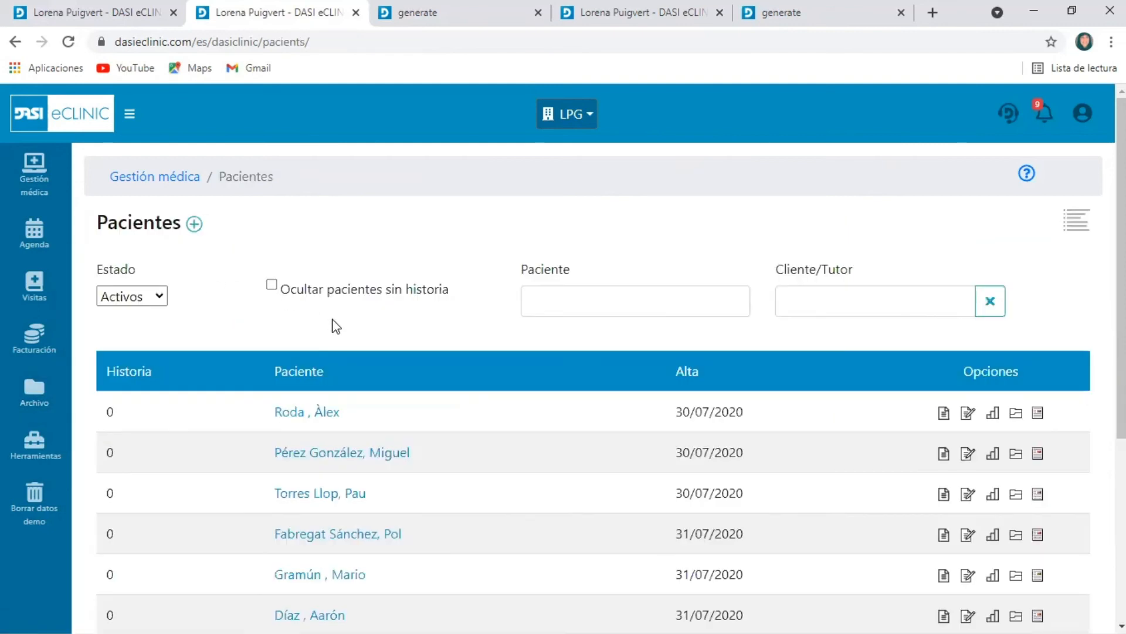
click(612, 282)
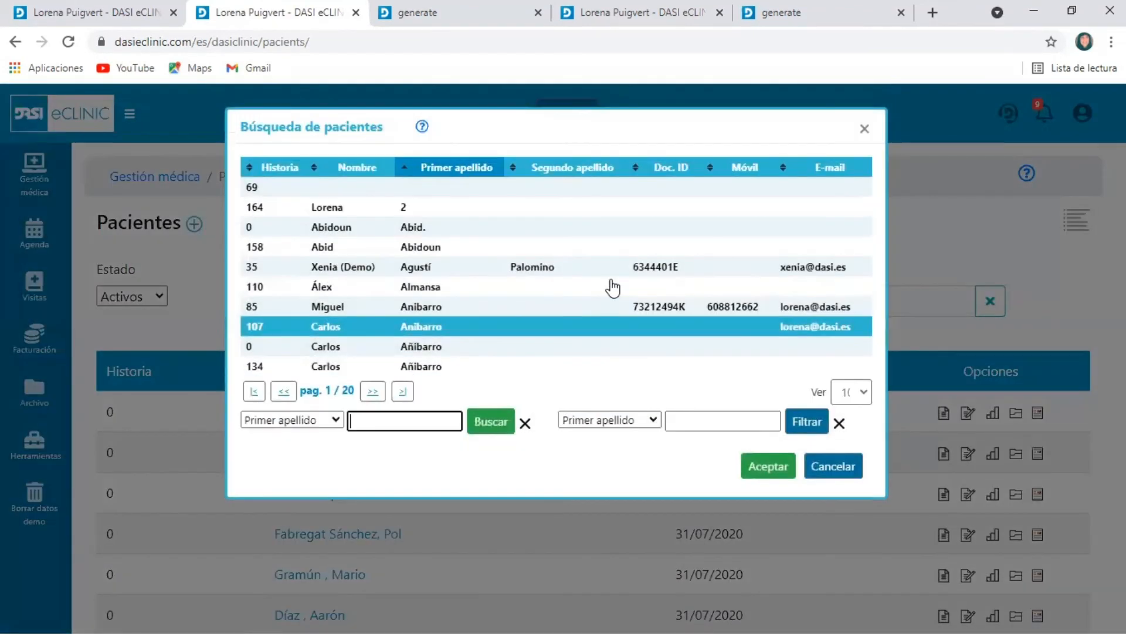
Search by Nombre for the visit's patient, open the matching patient file, and inspect its list of printable reports
click(295, 420)
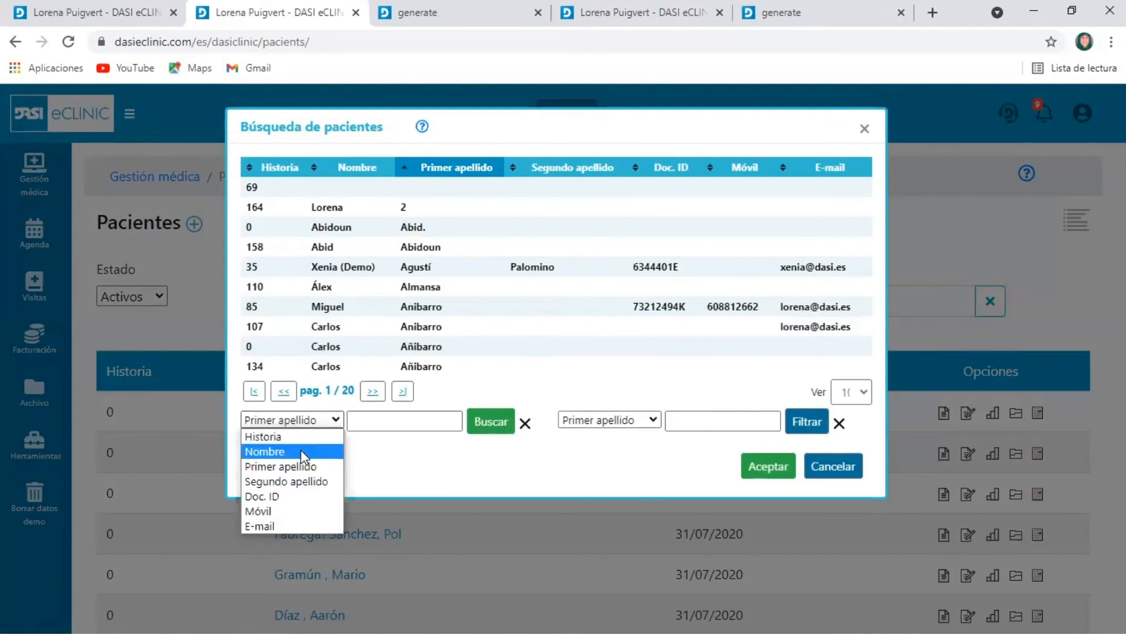
click(303, 452)
click(407, 417)
text(carlos)
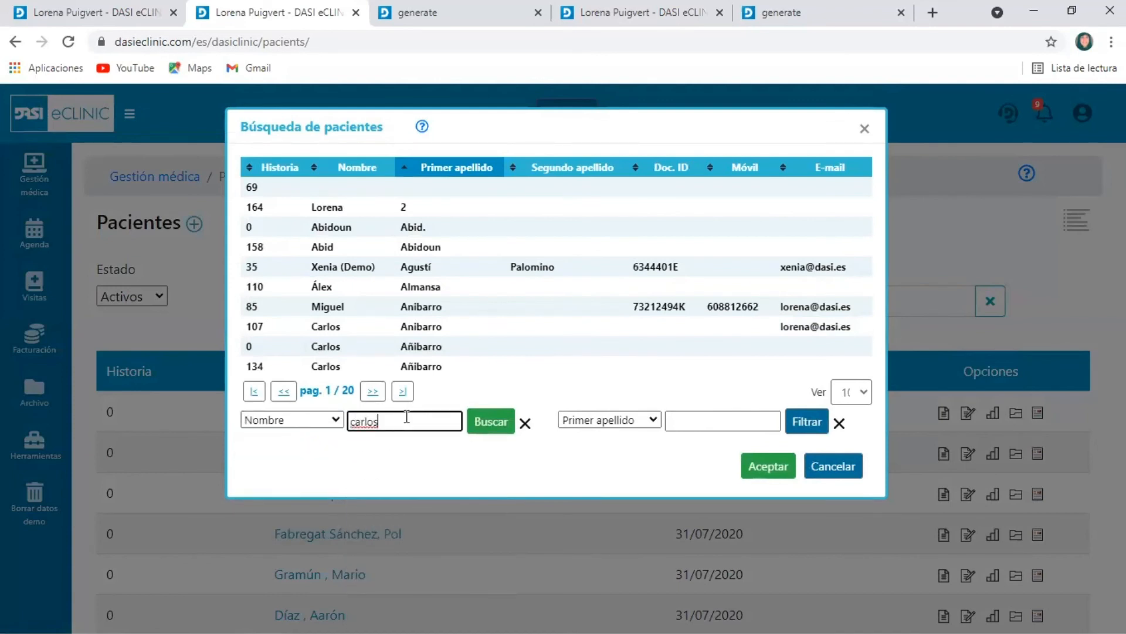
click(475, 430)
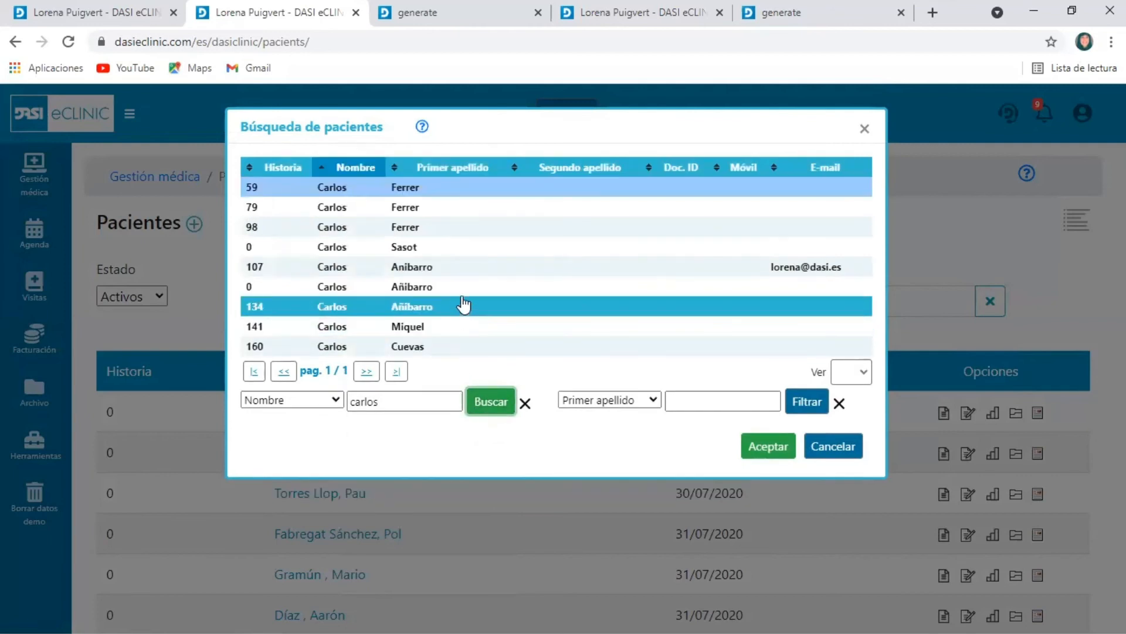
click(469, 267)
click(766, 446)
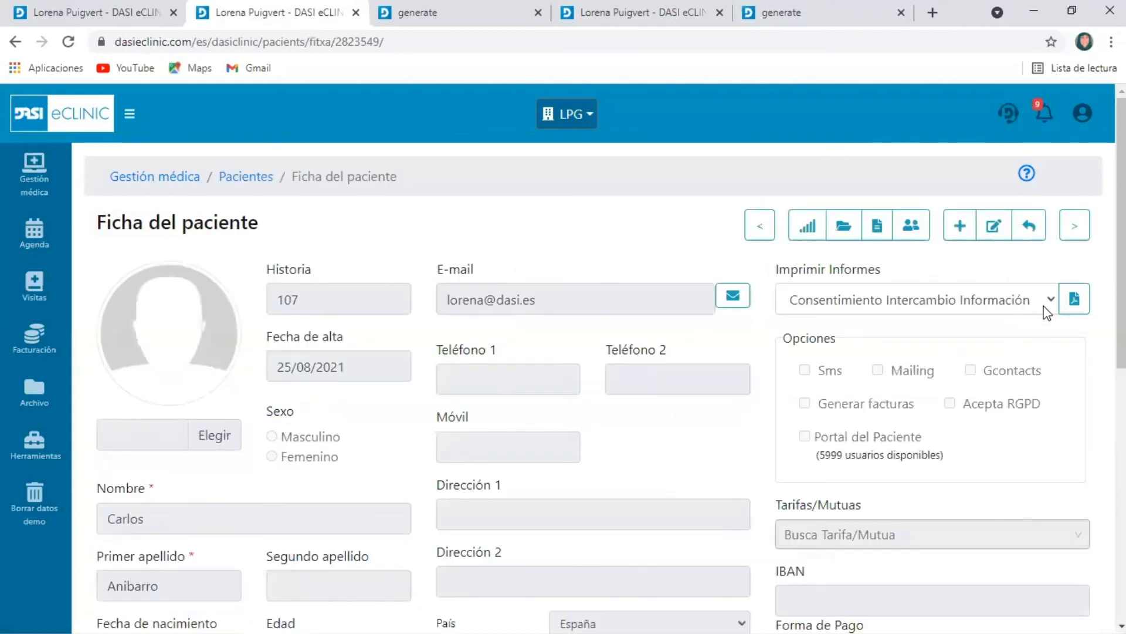
click(1030, 290)
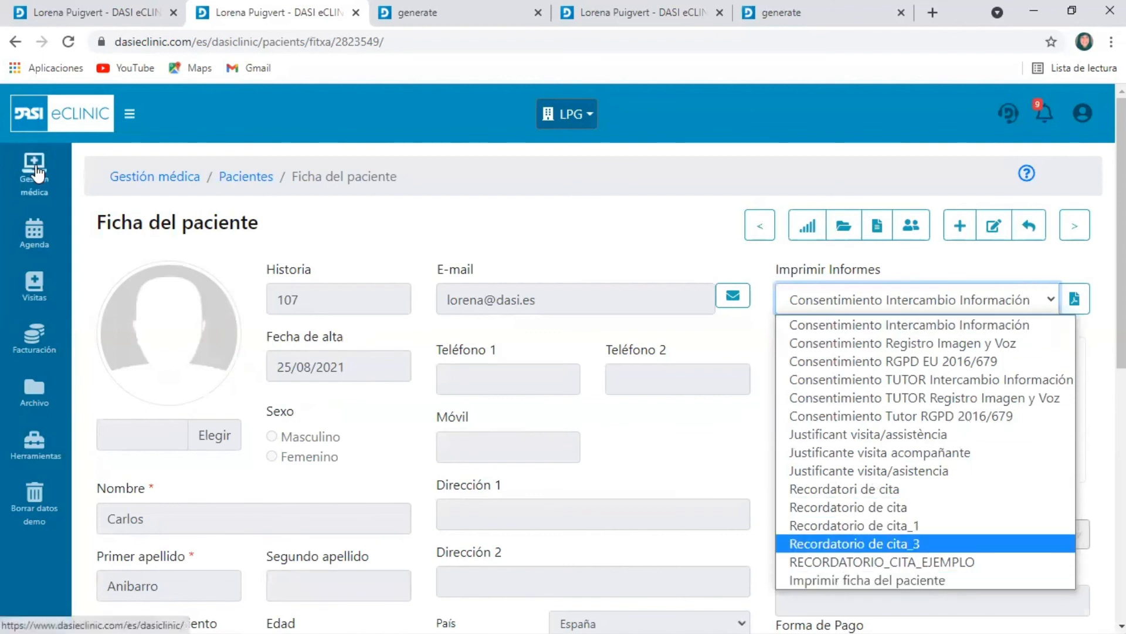
Open the plantilla_2 report template for editing and examine its options, image and patient data fields
click(129, 222)
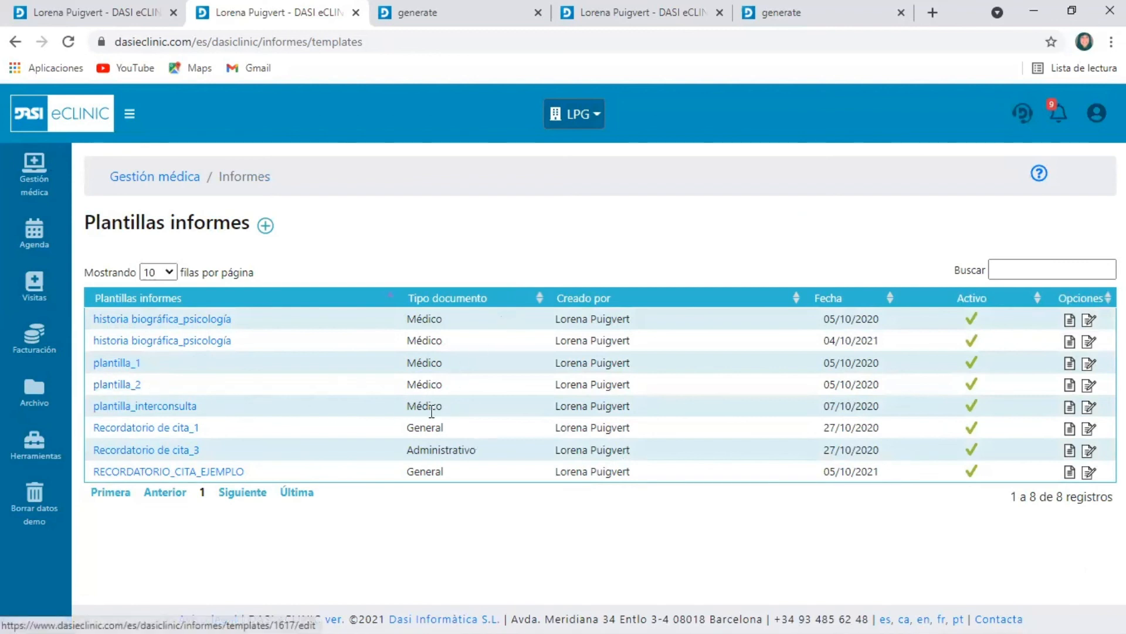
click(1090, 387)
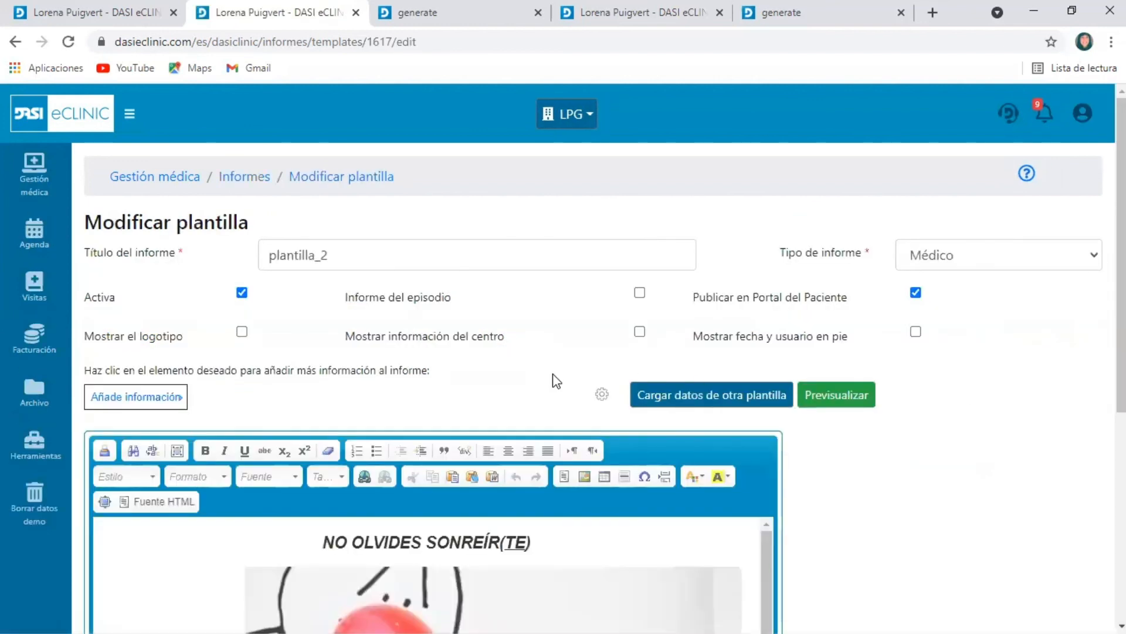
scroll(538, 361, down, 1)
scroll(538, 361, down, 3)
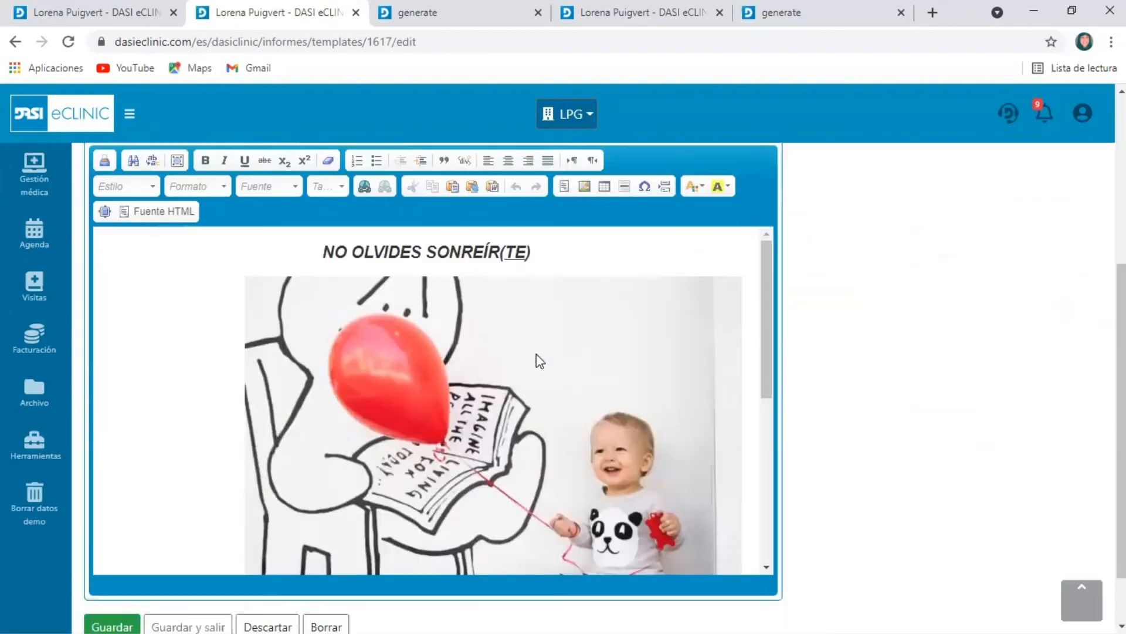
click(770, 265)
drag(770, 264, 809, 425)
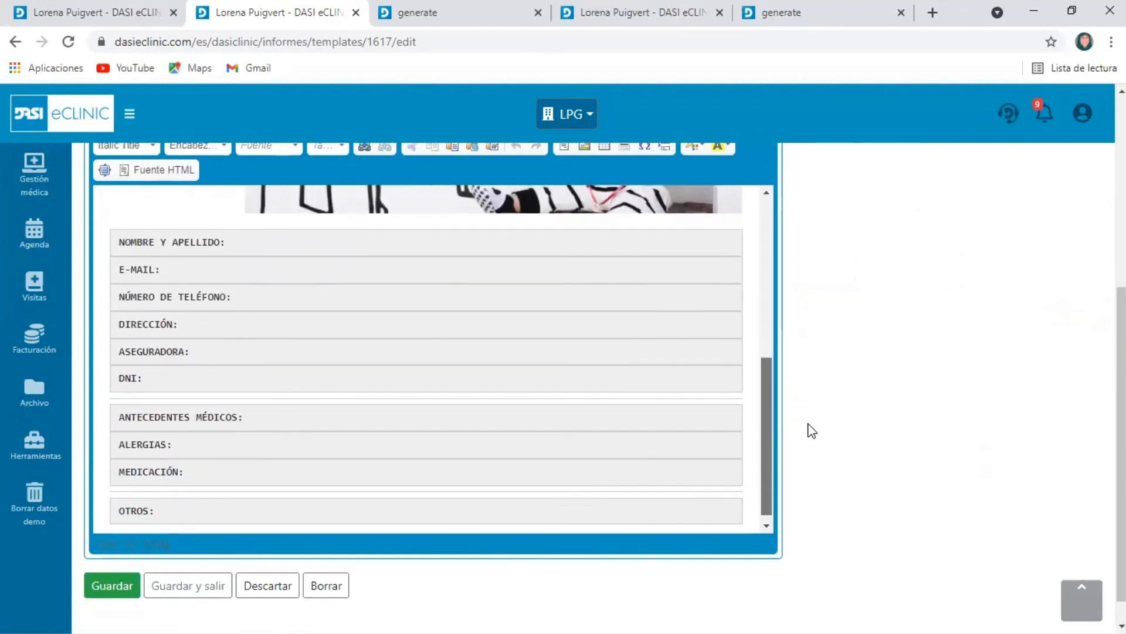
scroll(258, 381, up, 4)
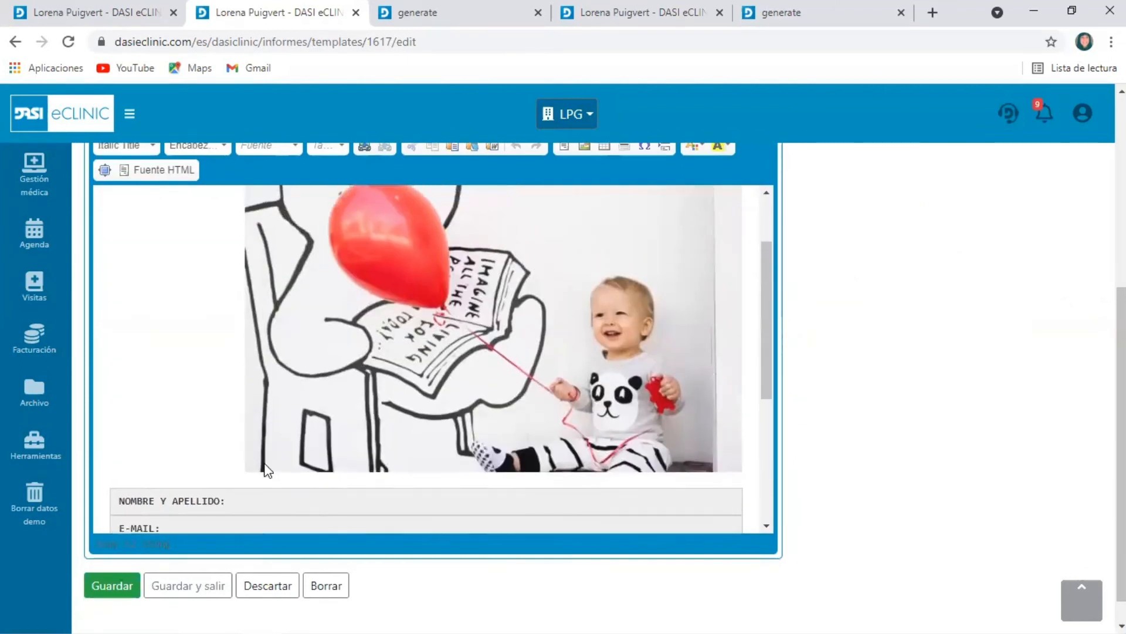
scroll(267, 470, up, 5)
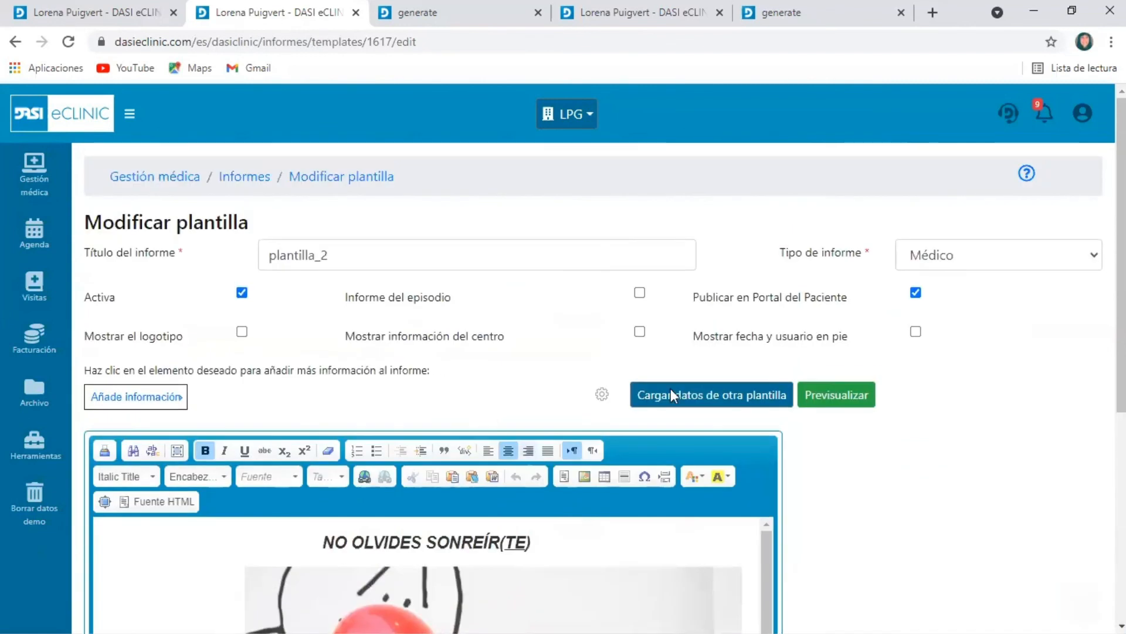
scroll(671, 388, down, 10)
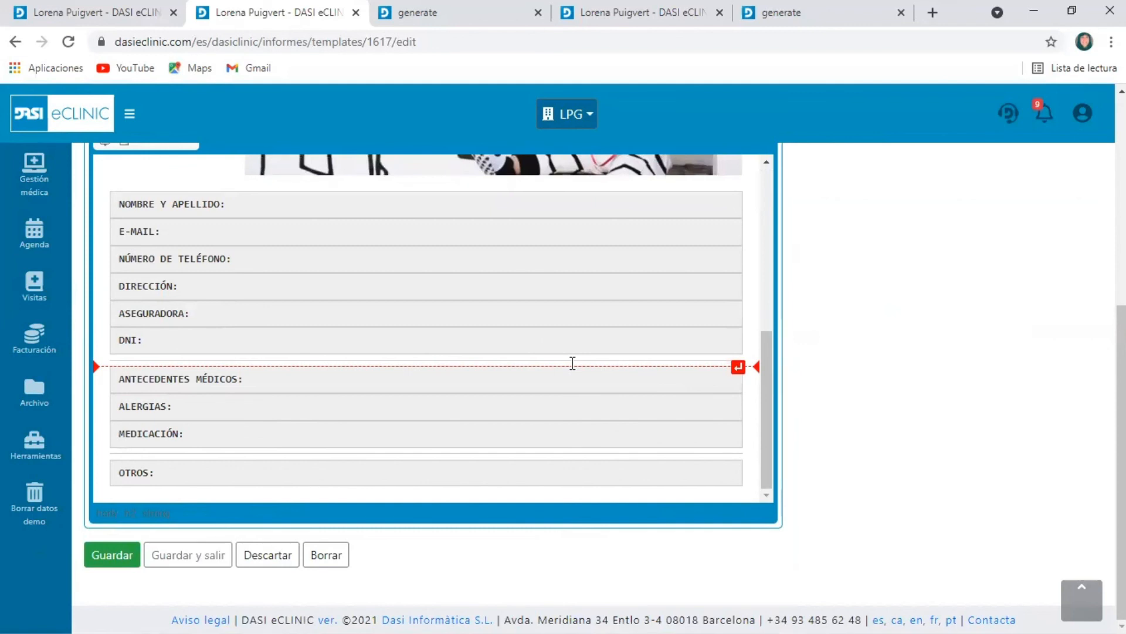
Try the General report type for the plantilla_2 template, review the other types, and return to the template list without saving
scroll(626, 407, up, 5)
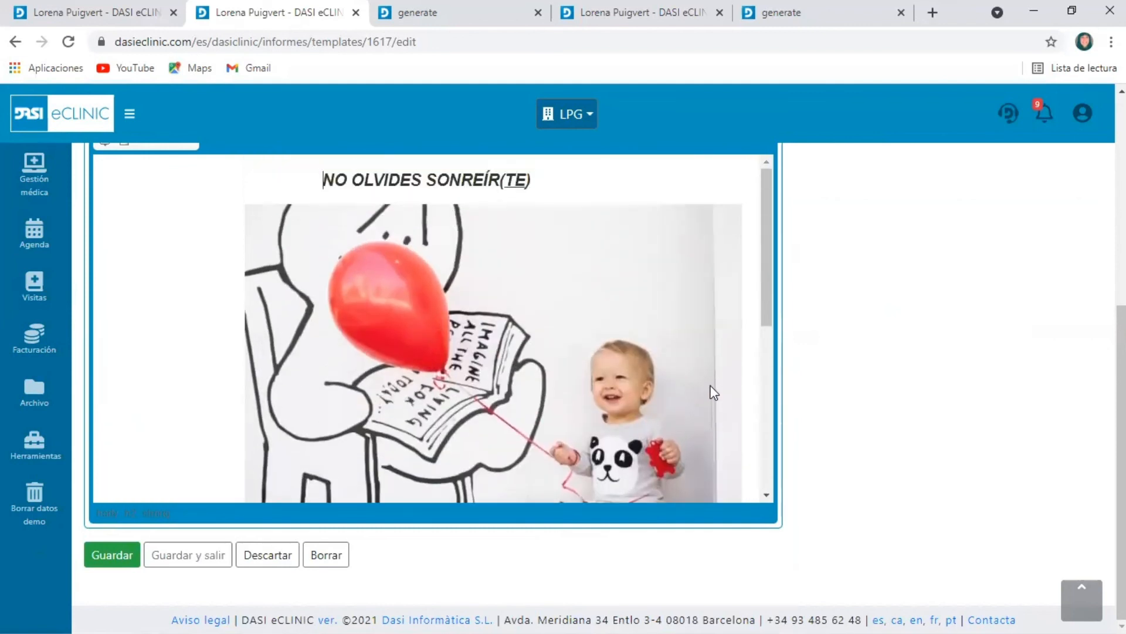
scroll(714, 392, up, 5)
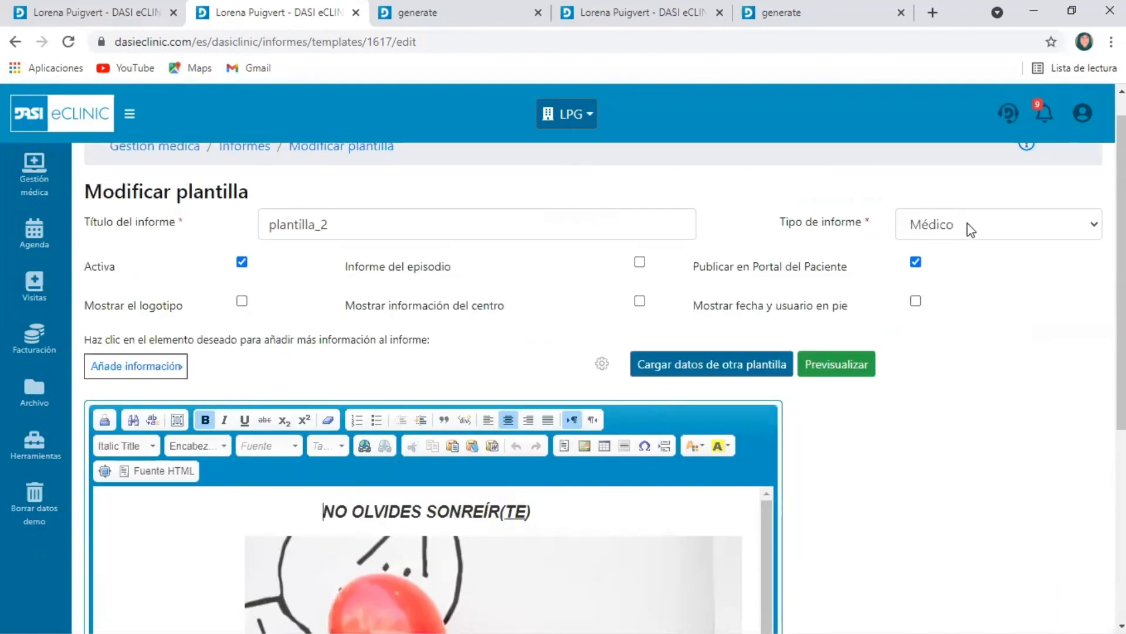
click(983, 230)
click(944, 287)
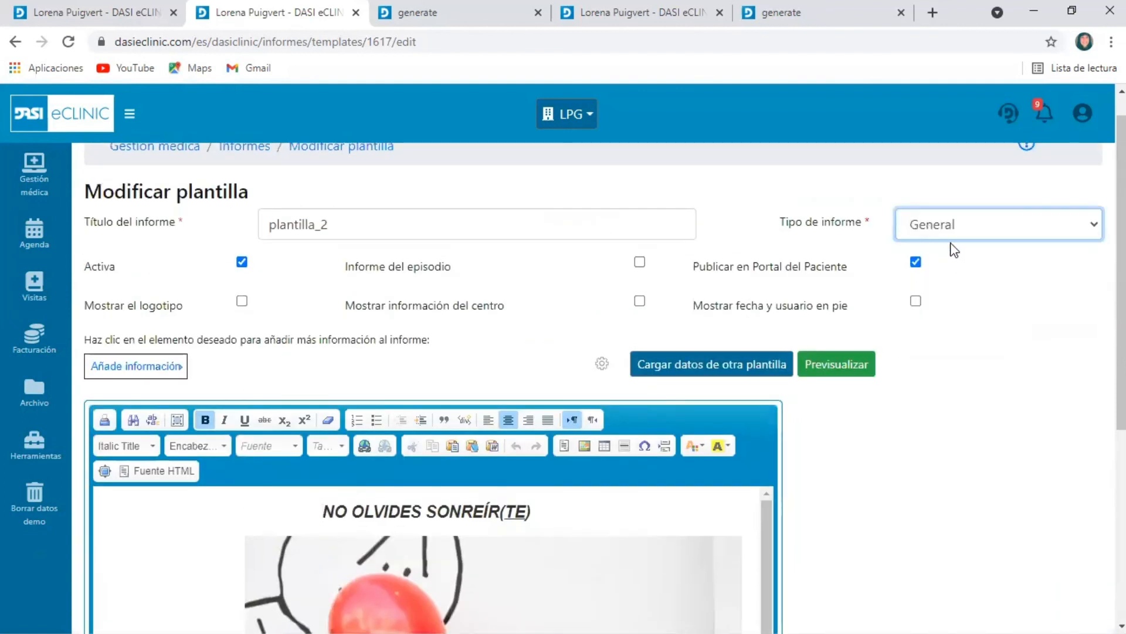
click(963, 233)
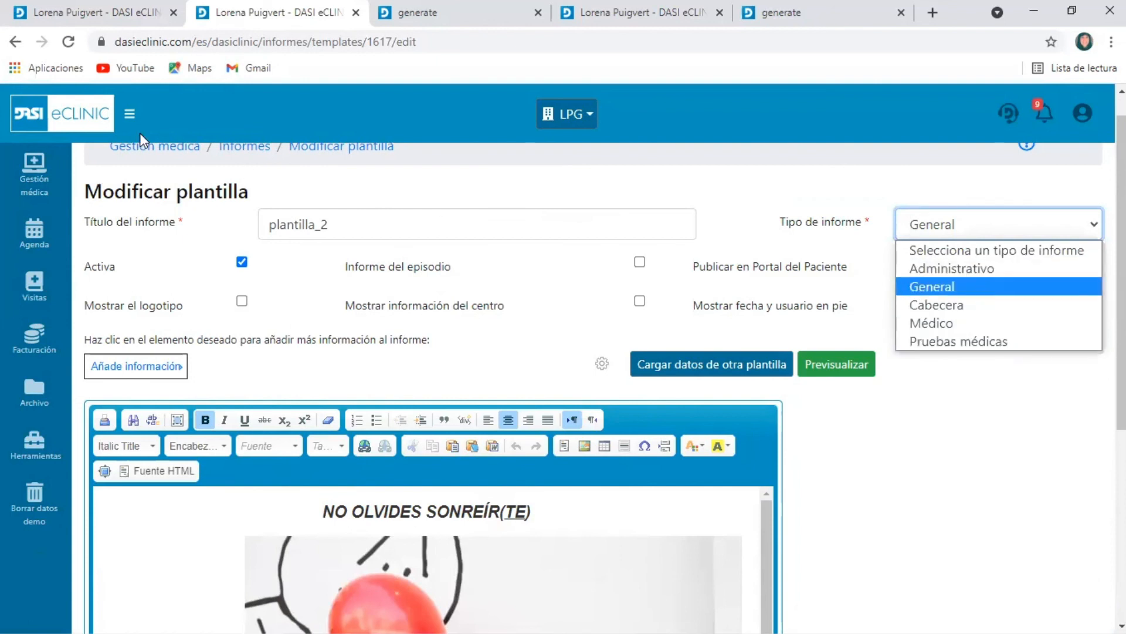
click(14, 41)
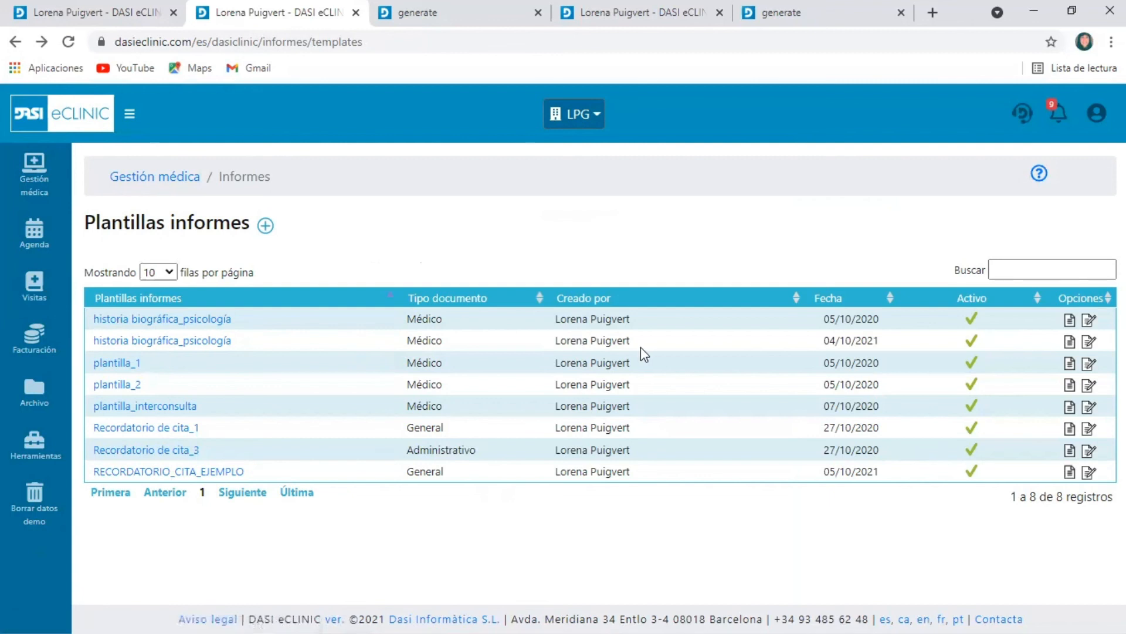
Open the first historia biográfica_psicología template for editing, examine its patient fields and consultation questions, and return to the template list
click(1089, 320)
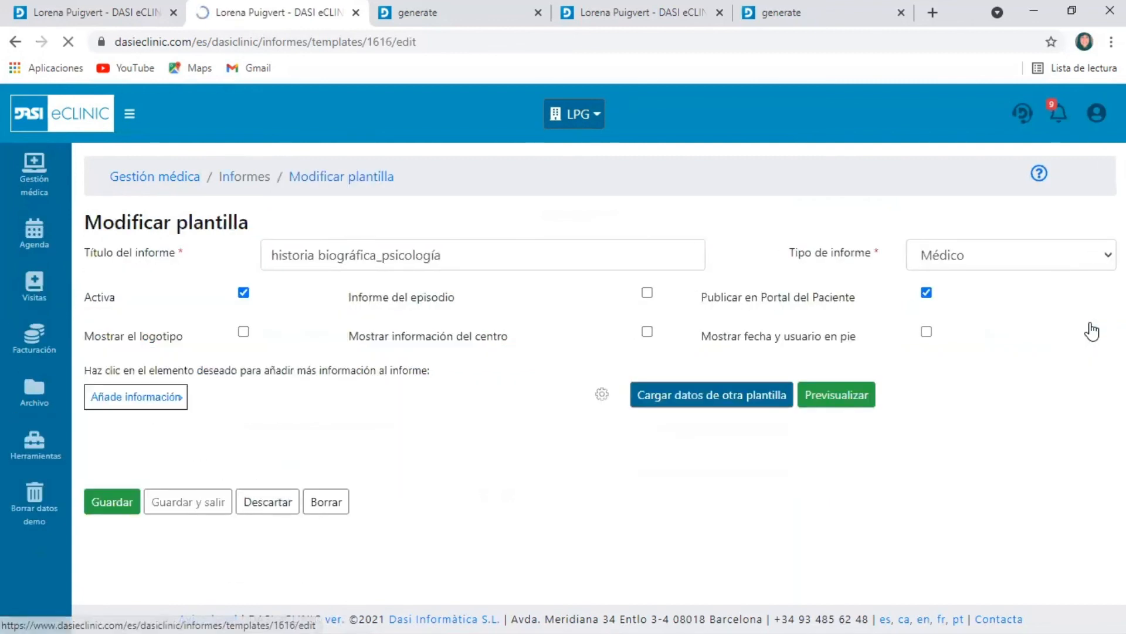
scroll(596, 490, down, 10)
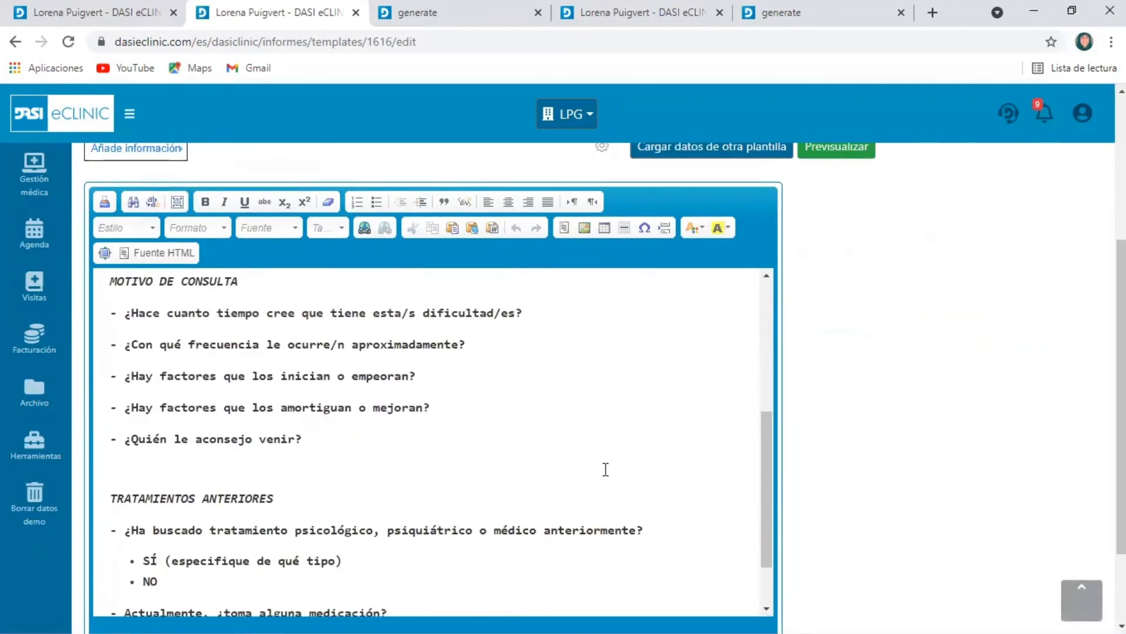
scroll(606, 469, down, 1)
scroll(608, 465, up, 7)
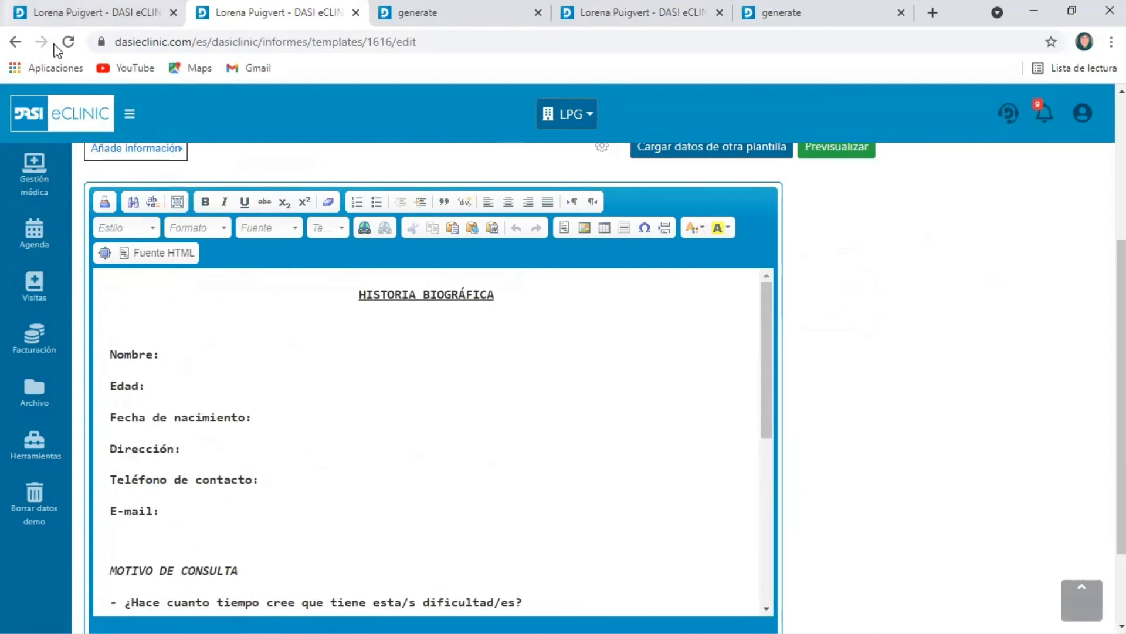
click(17, 41)
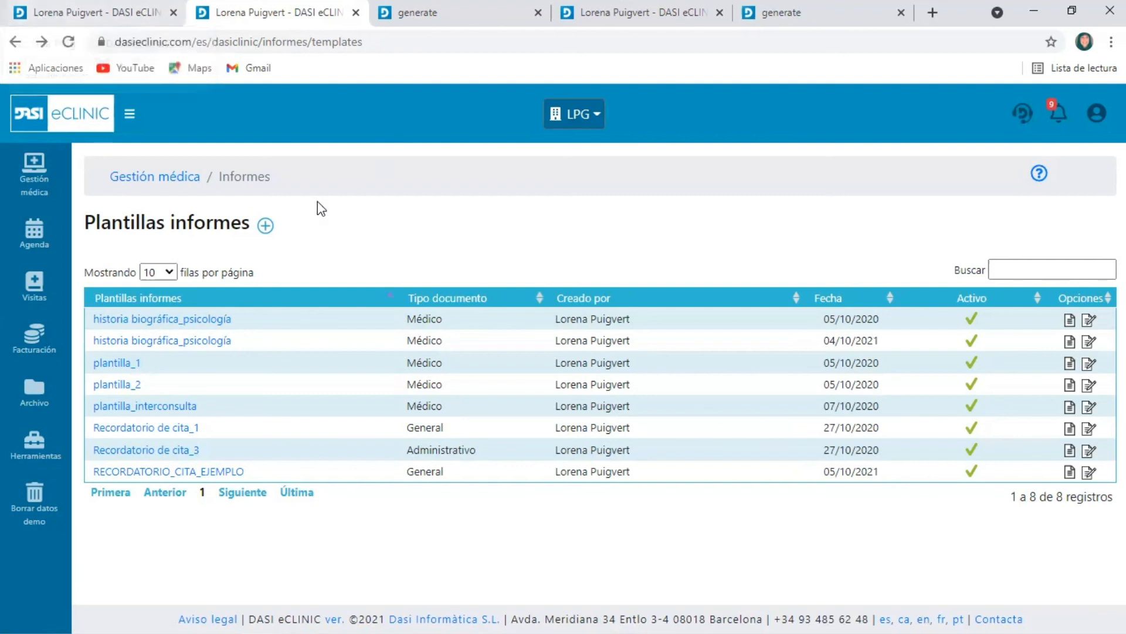
Start a new report template with the logo and centre information shown and Publicar en Portal del Paciente disabled, and review the report types
click(266, 225)
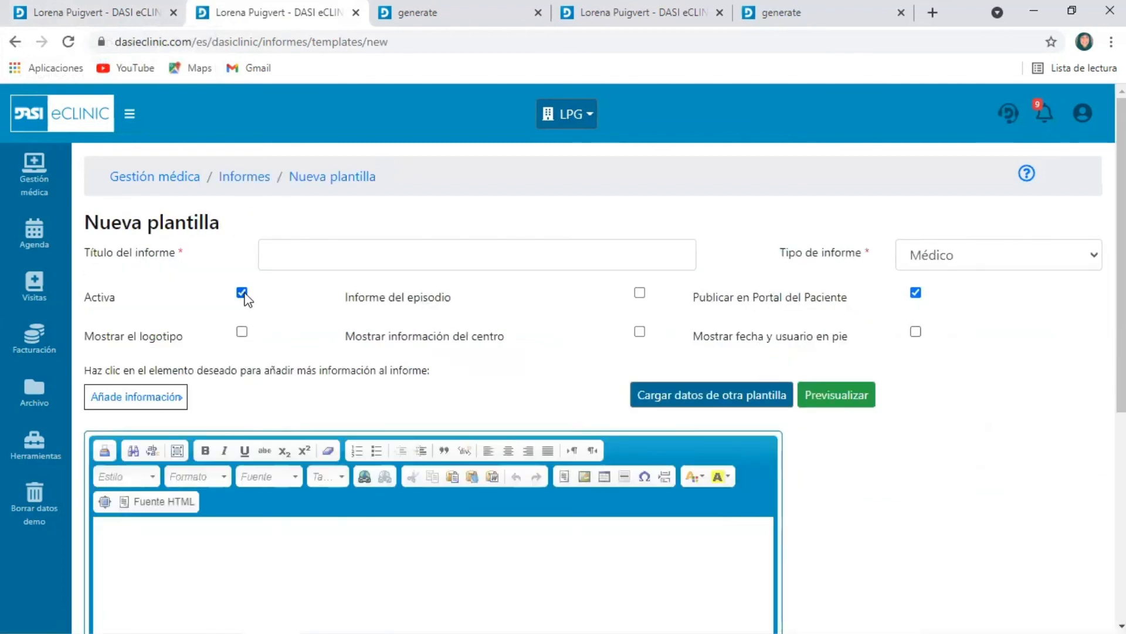
click(242, 332)
click(640, 332)
click(915, 292)
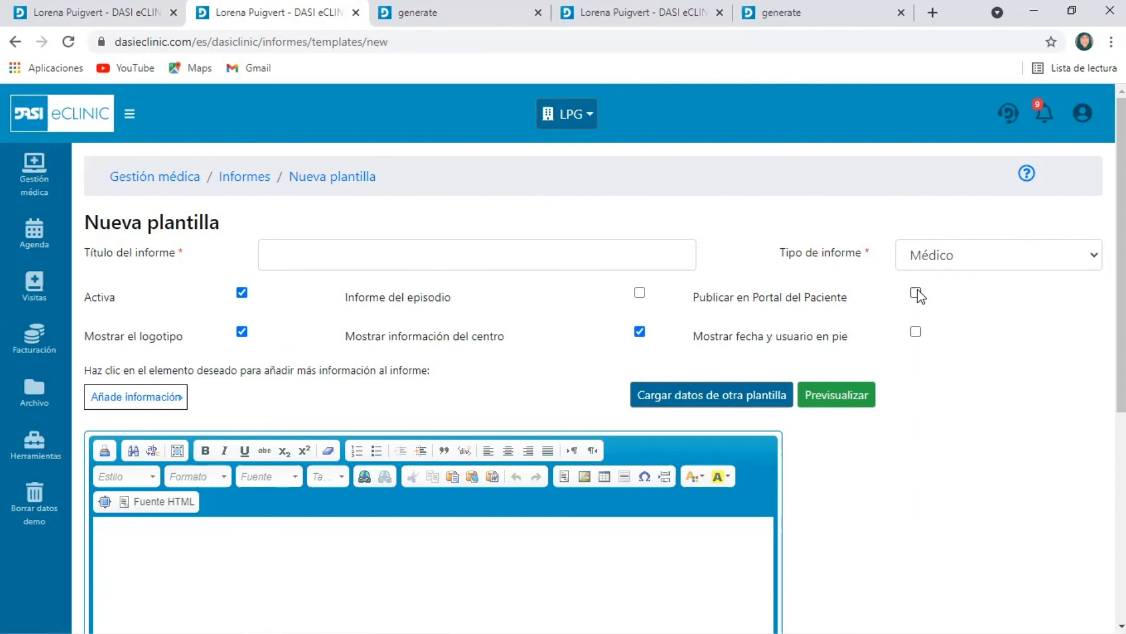
click(963, 258)
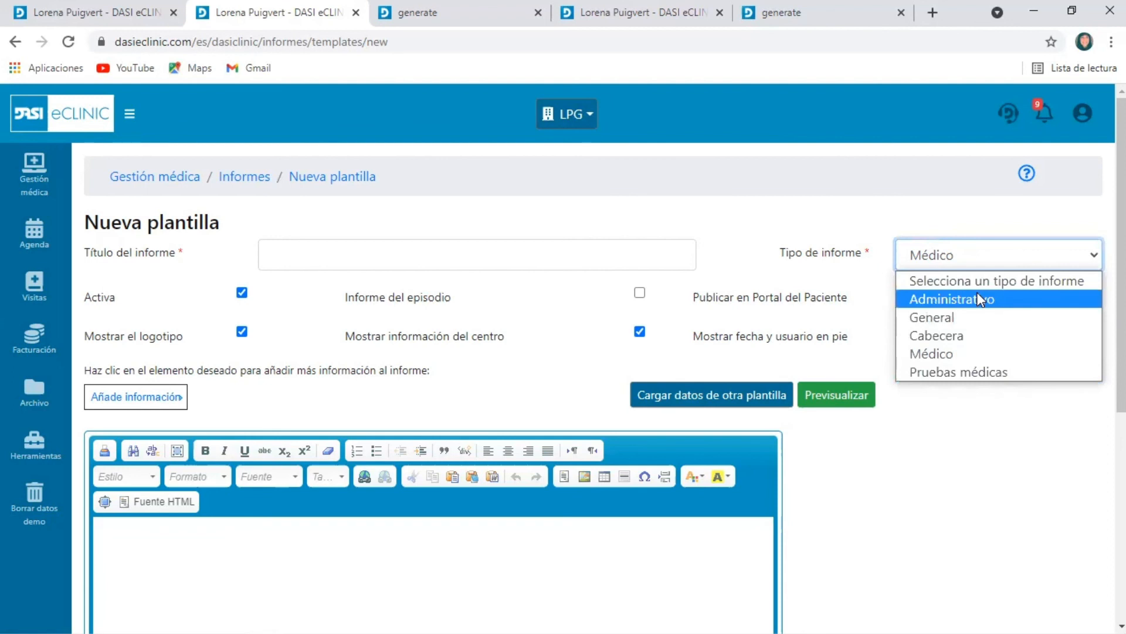
scroll(847, 449, down, 5)
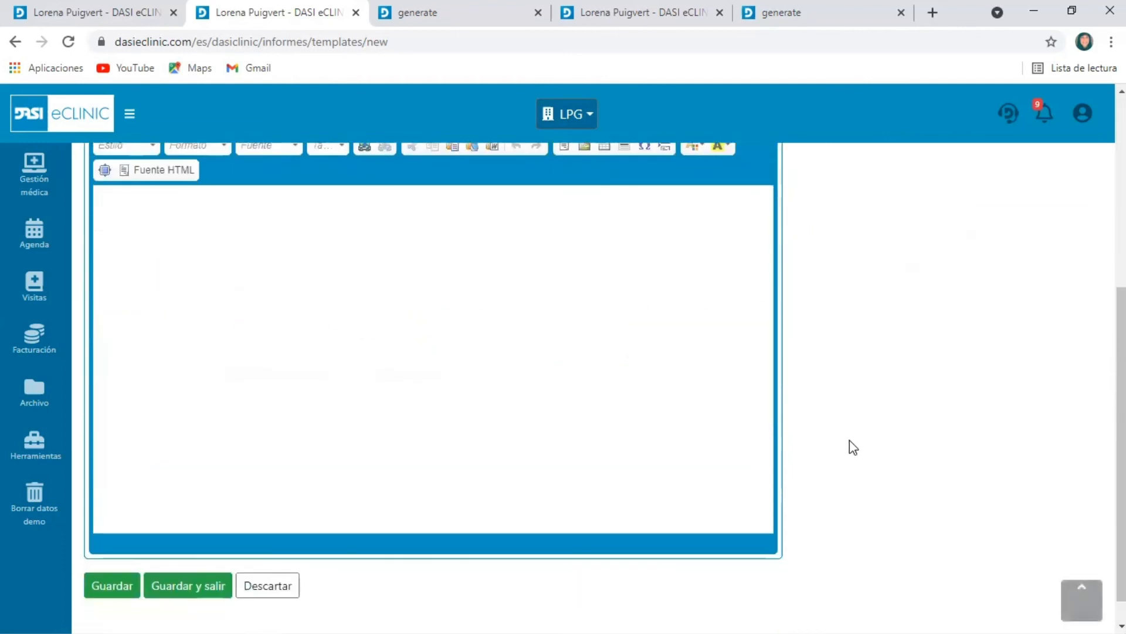
scroll(737, 427, up, 5)
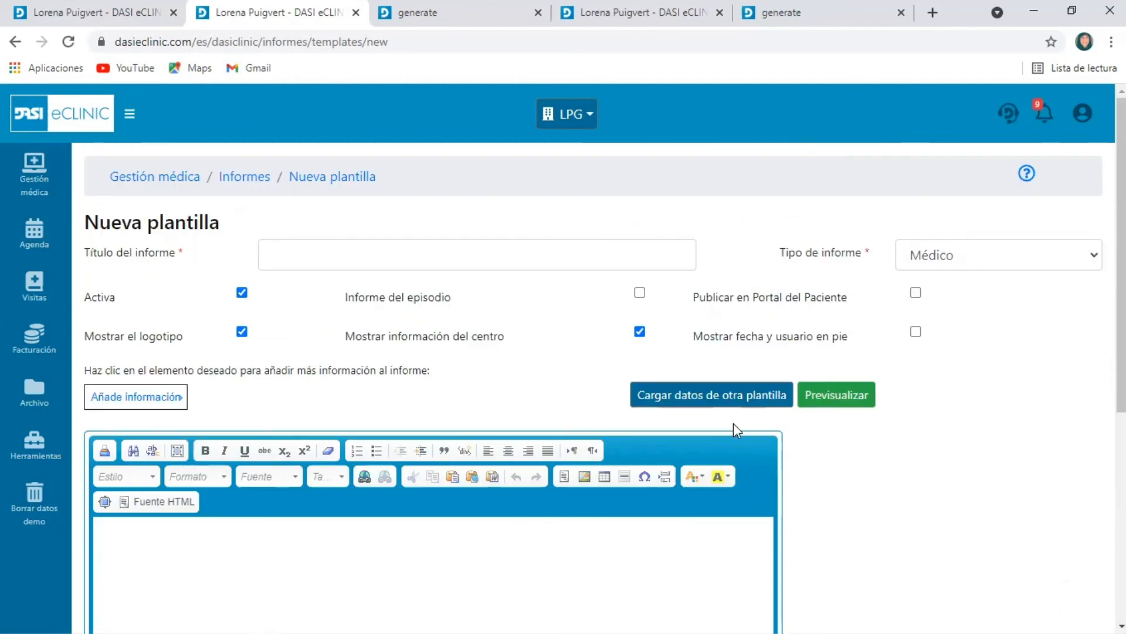